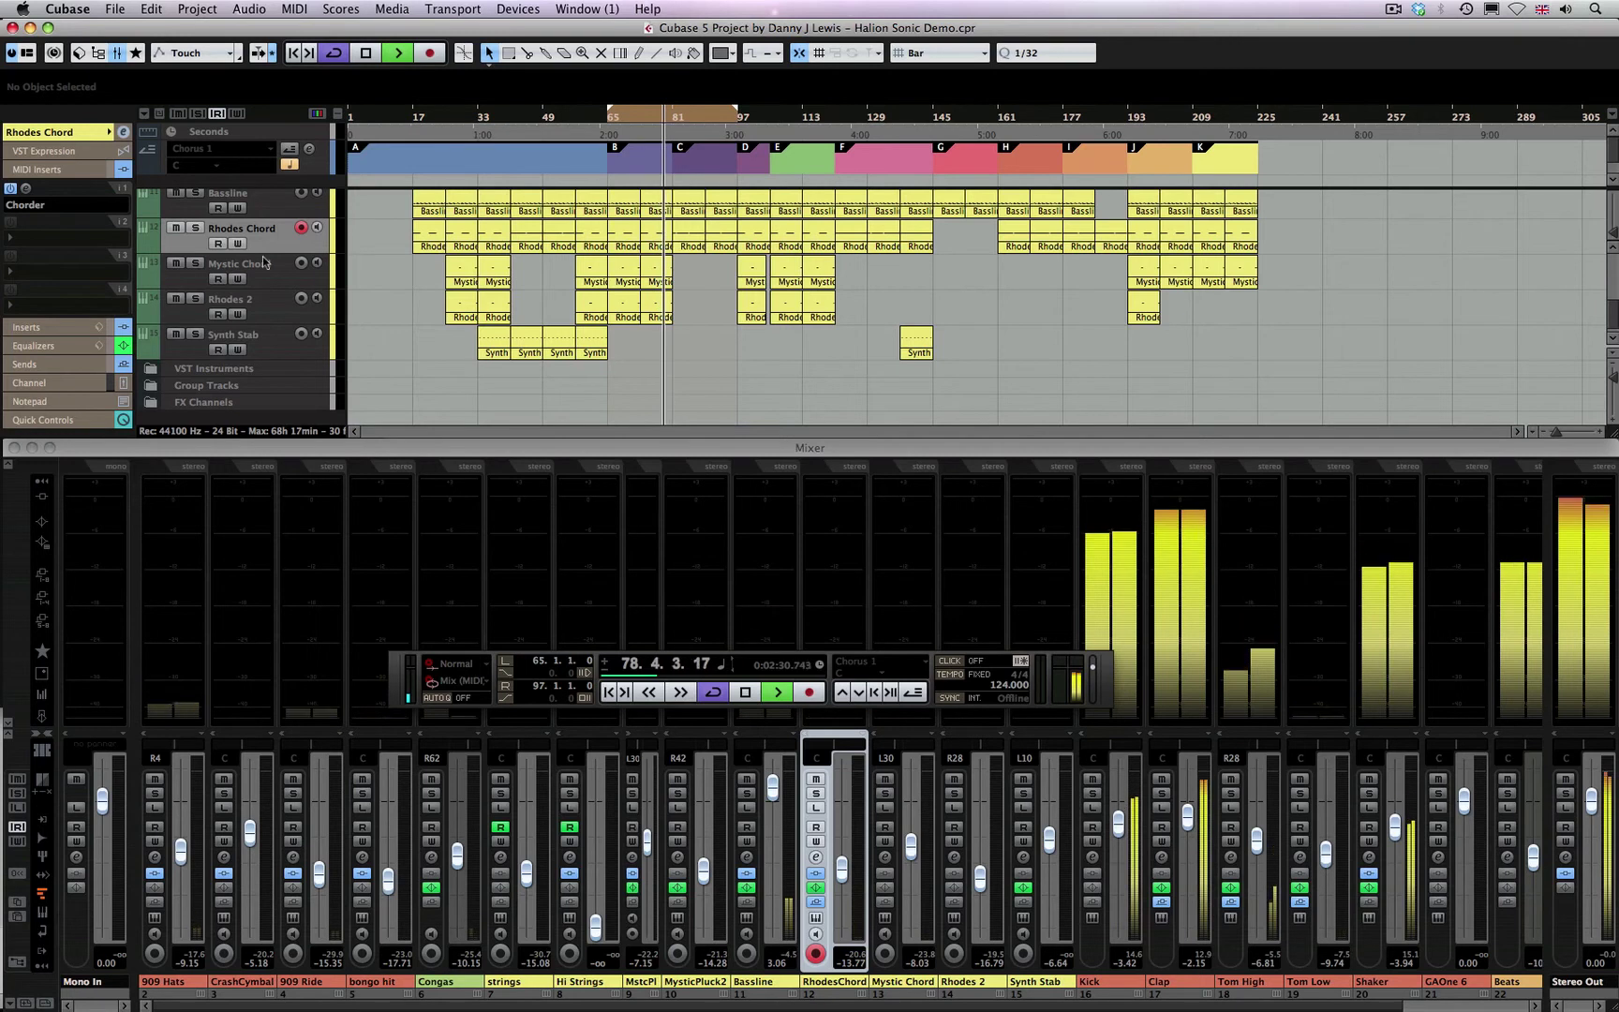
Solo the Rhodes Chord track, show its basic track settings including the instrument routing, and stop playback
left_click(194, 227)
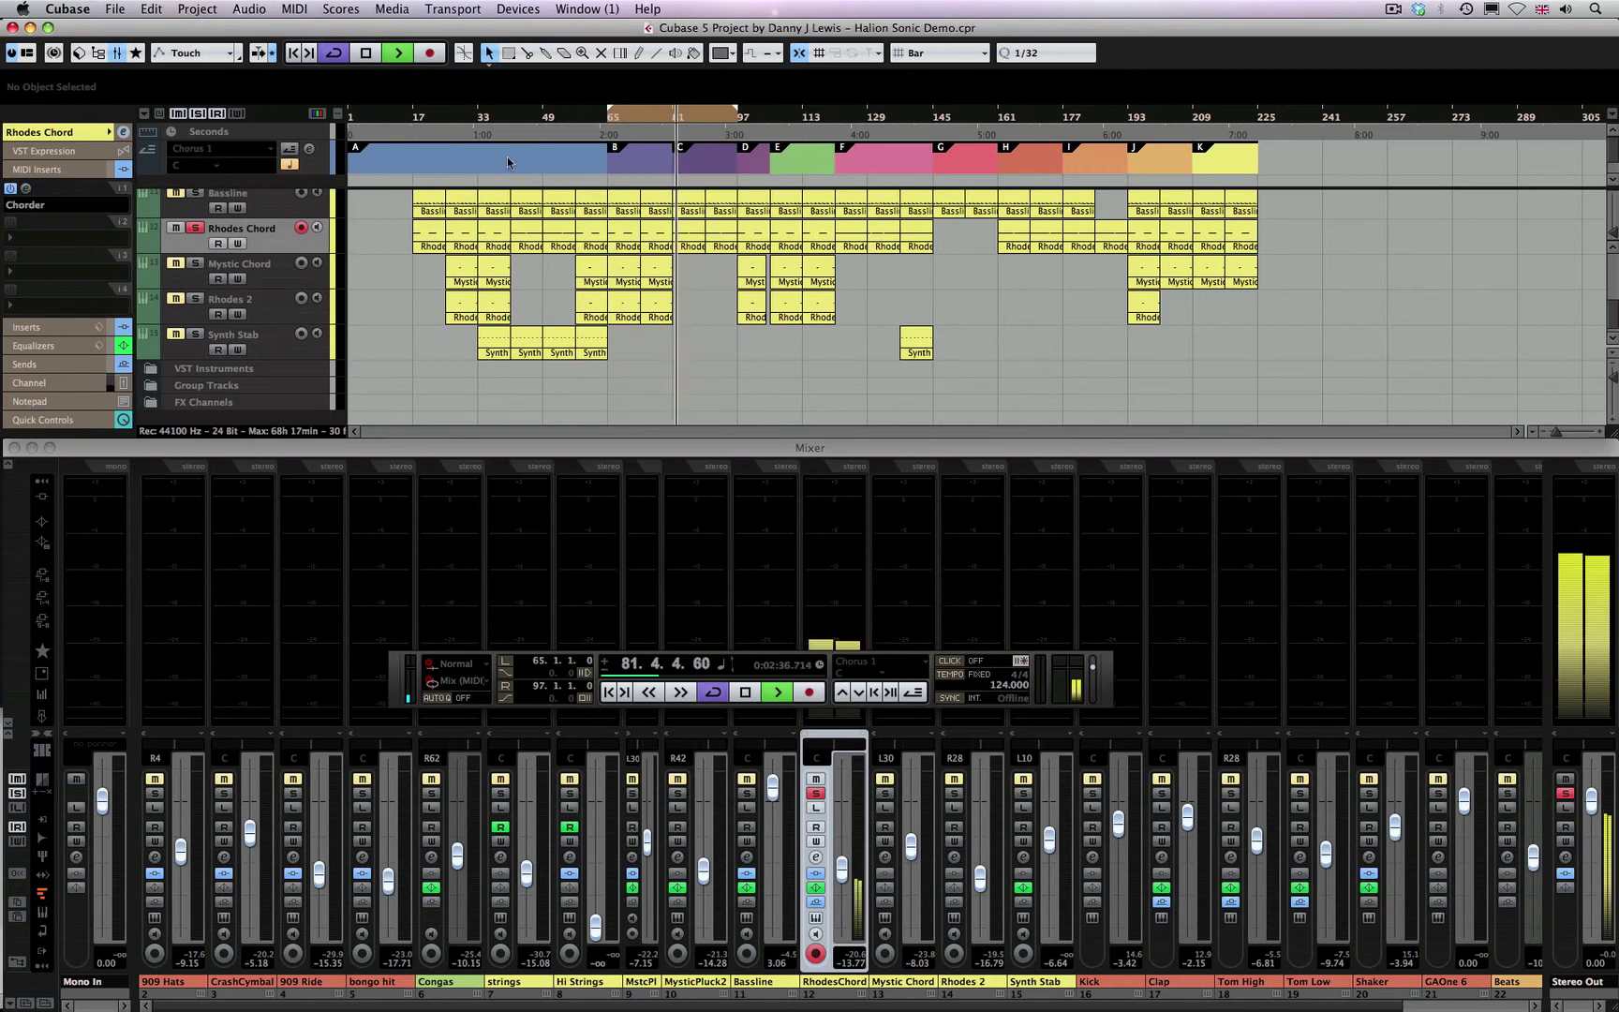
left_click(62, 131)
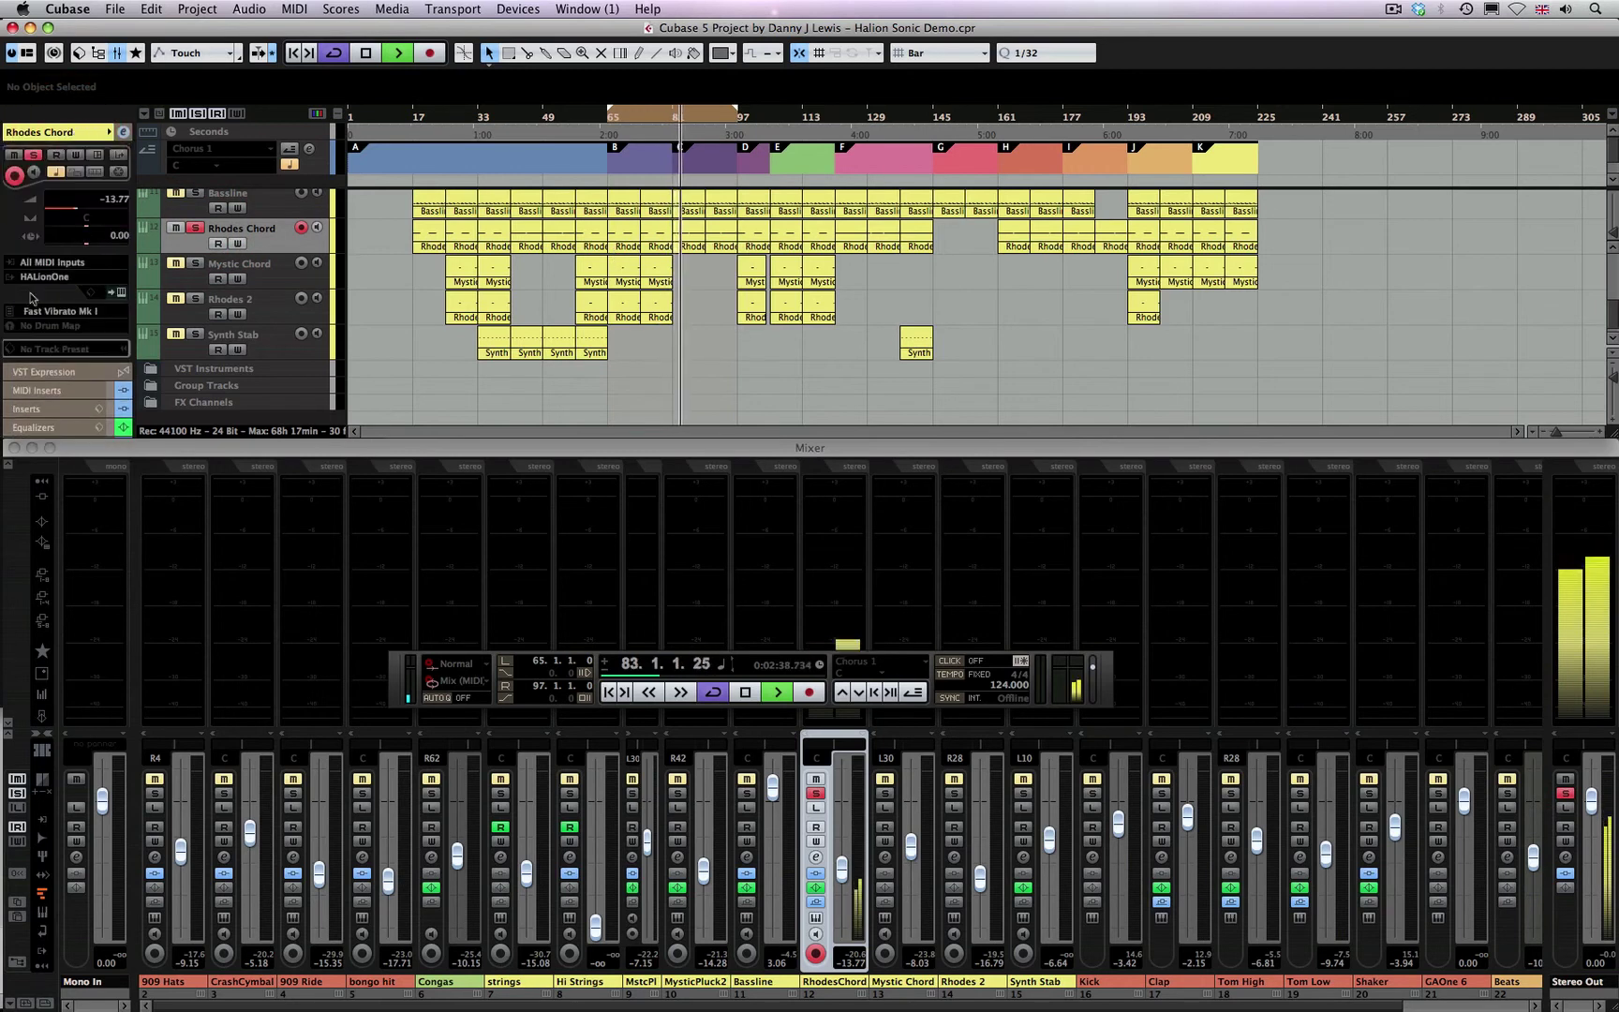
key("space")
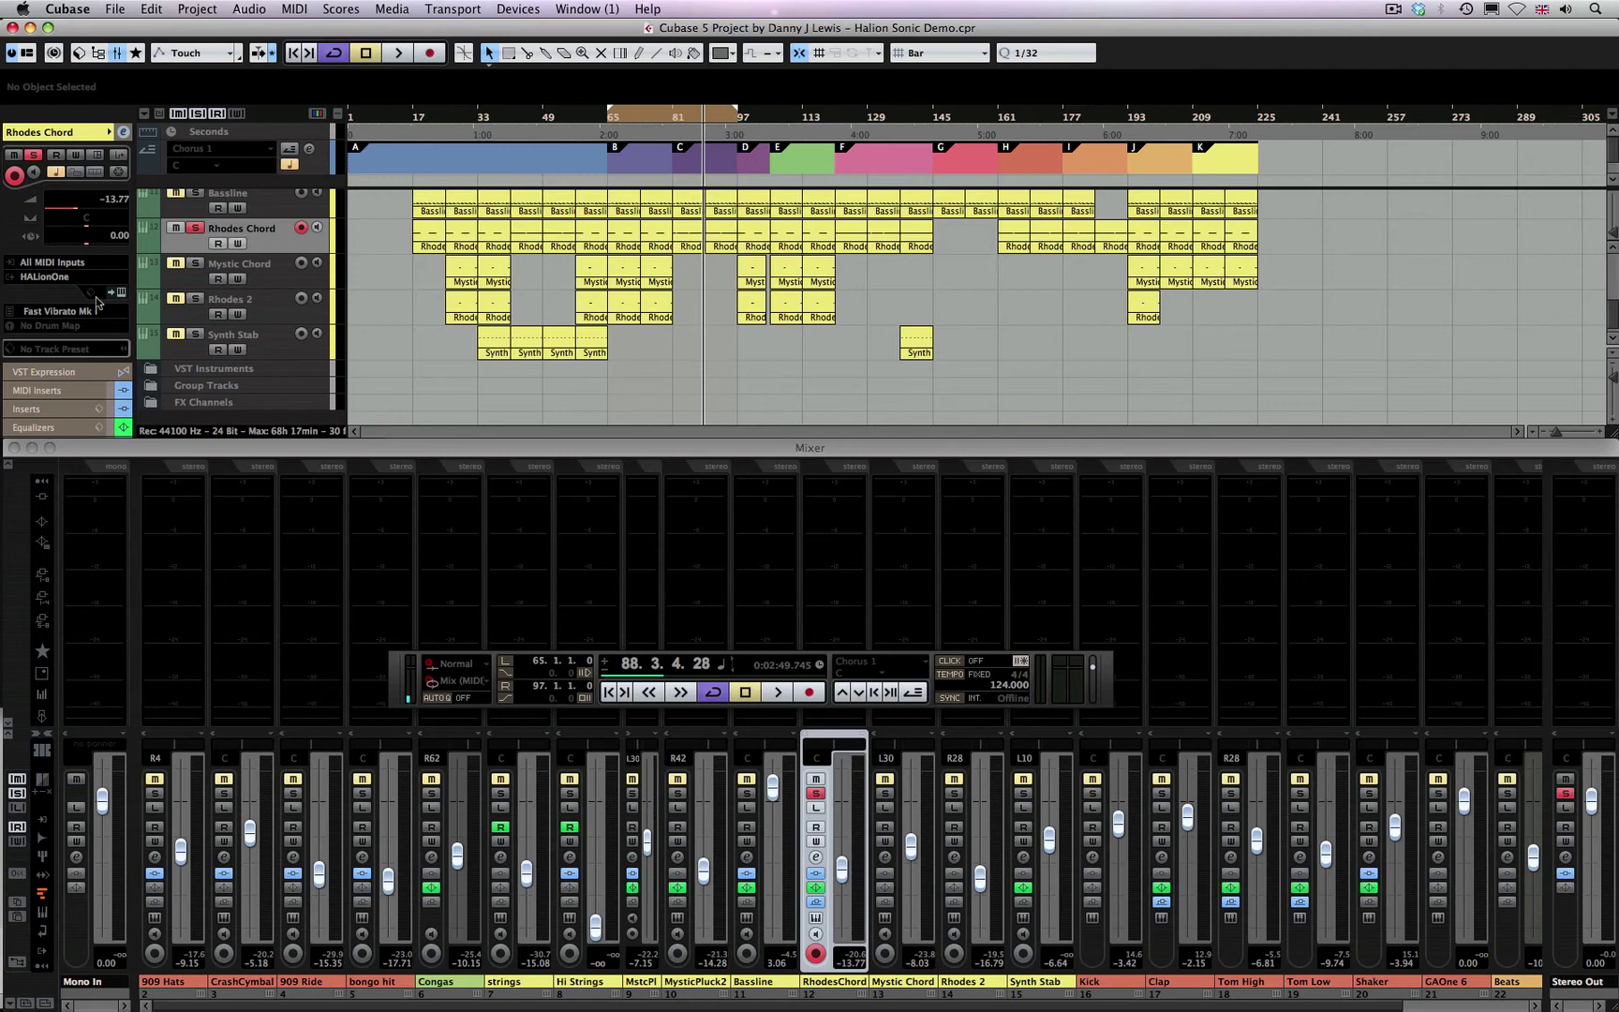
Replace the Rhodes Chord track's HALionOne instrument with Steinberg's HALion Sonic
left_click(44, 282)
mouse_move(142, 433)
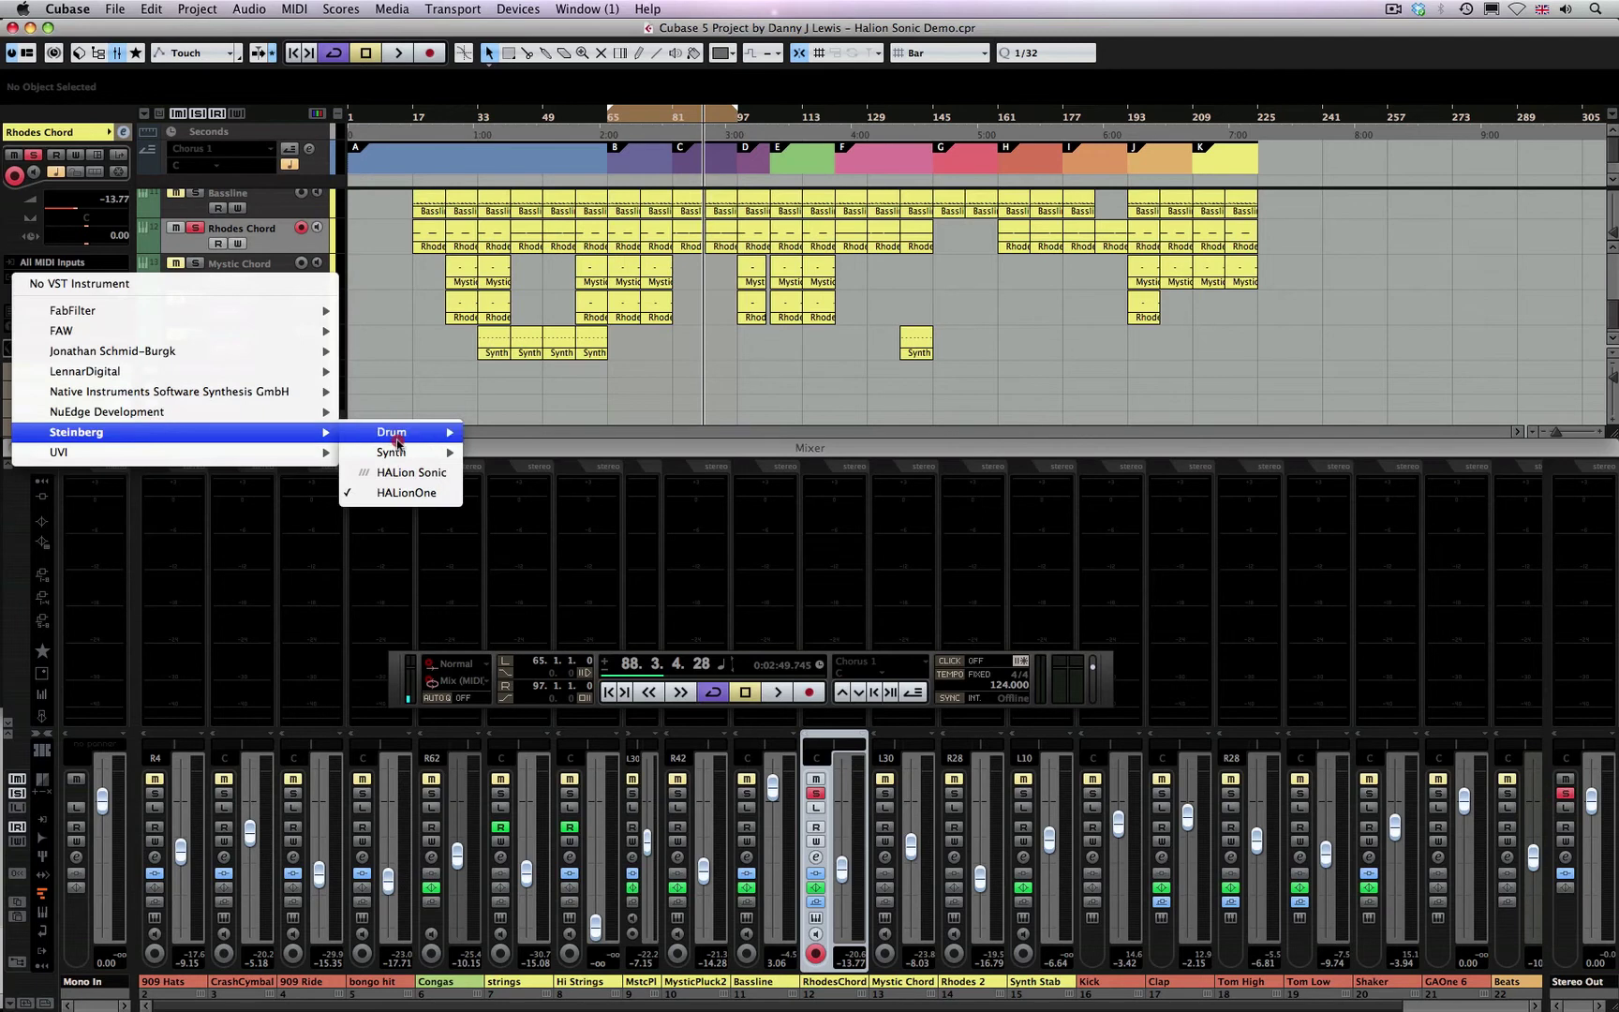
left_click(401, 471)
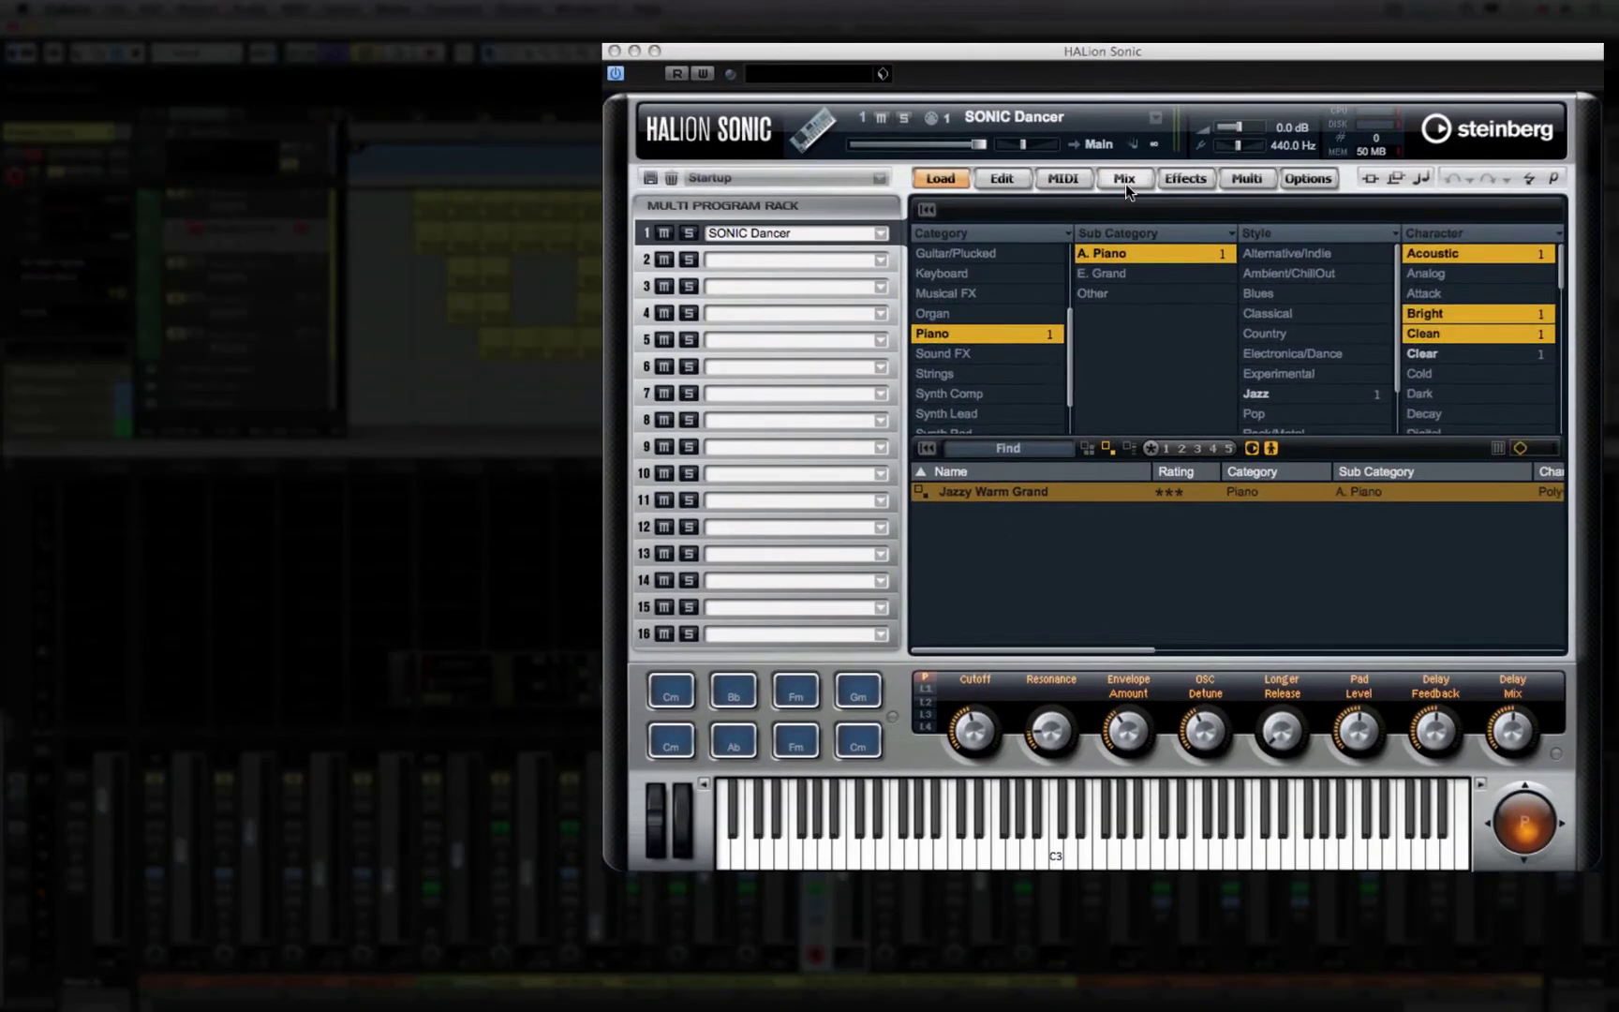
Route HALion Sonic's program slots 2, 3 and 4 to the separate outputs Out 2, Out 3 and Out 4
left_click(1120, 231)
left_click(1516, 234)
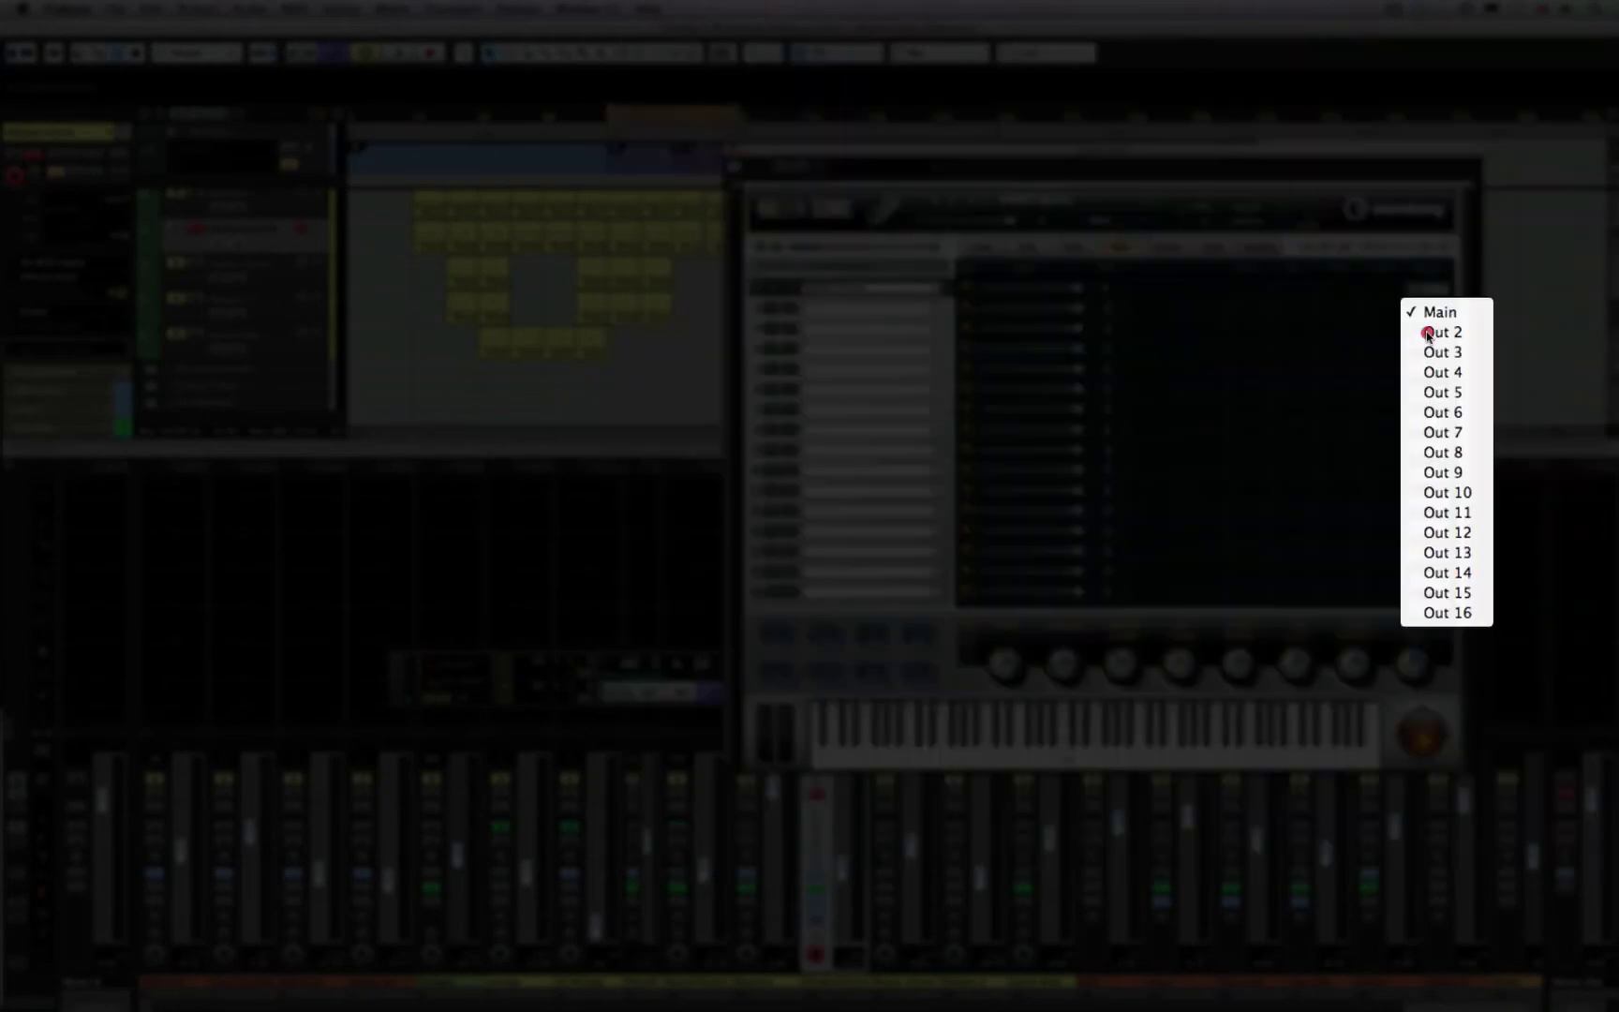
left_click(1427, 332)
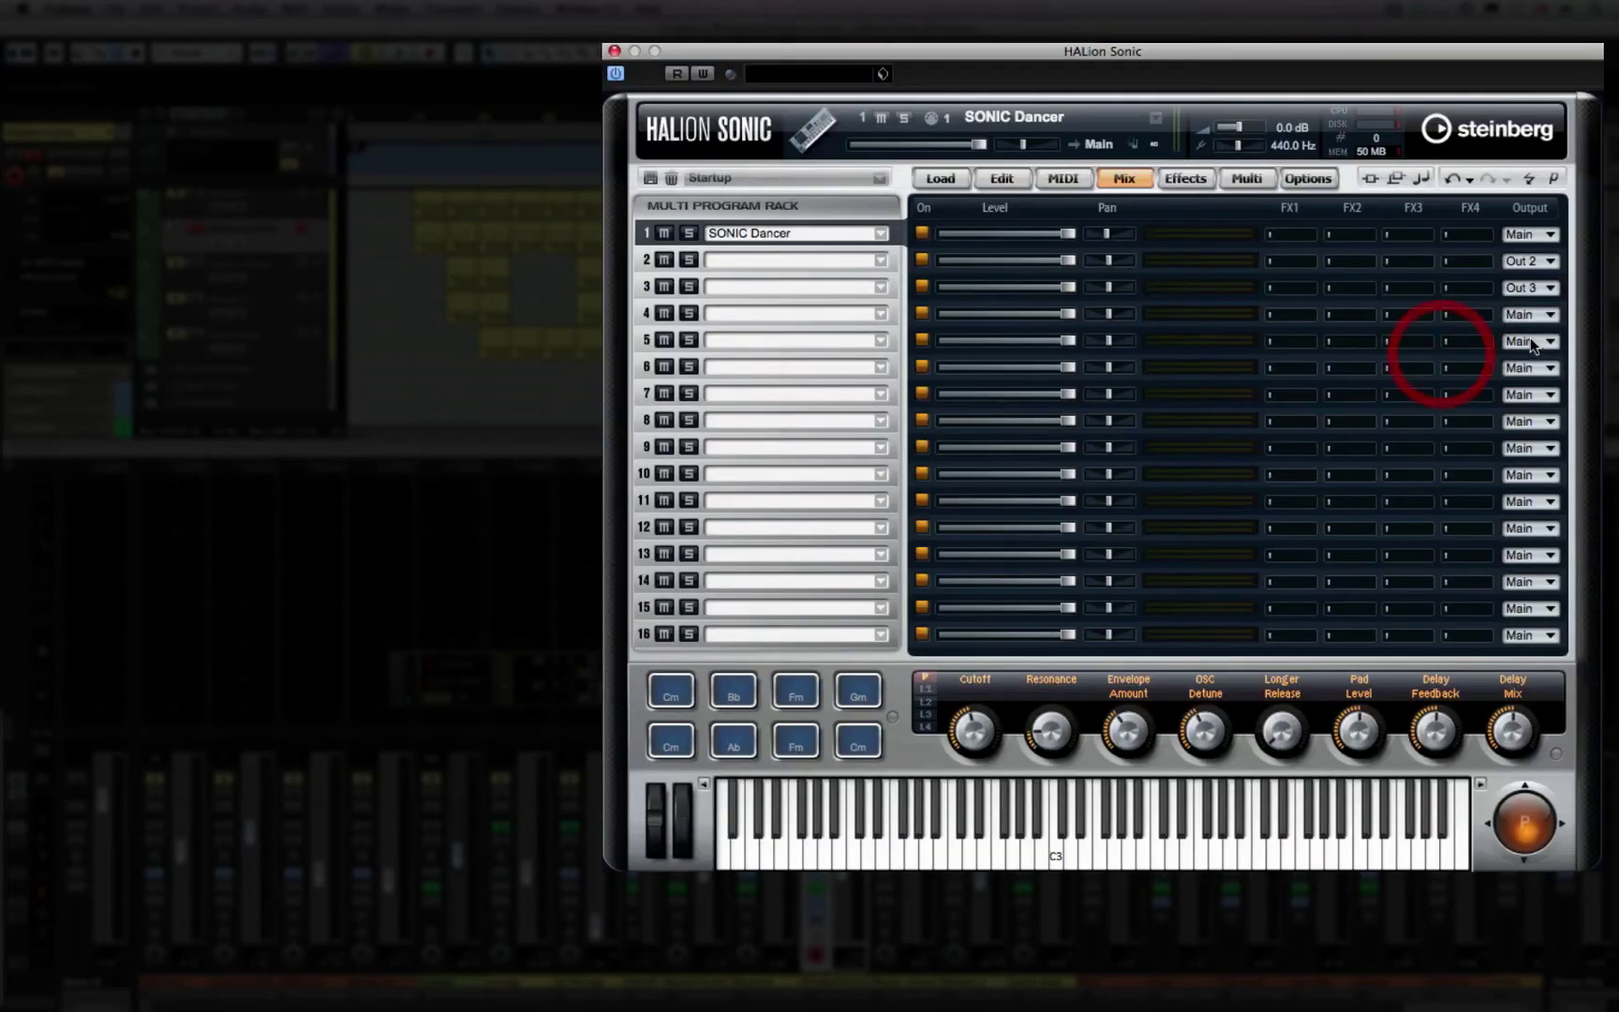
left_click(1466, 333)
left_click(1449, 393)
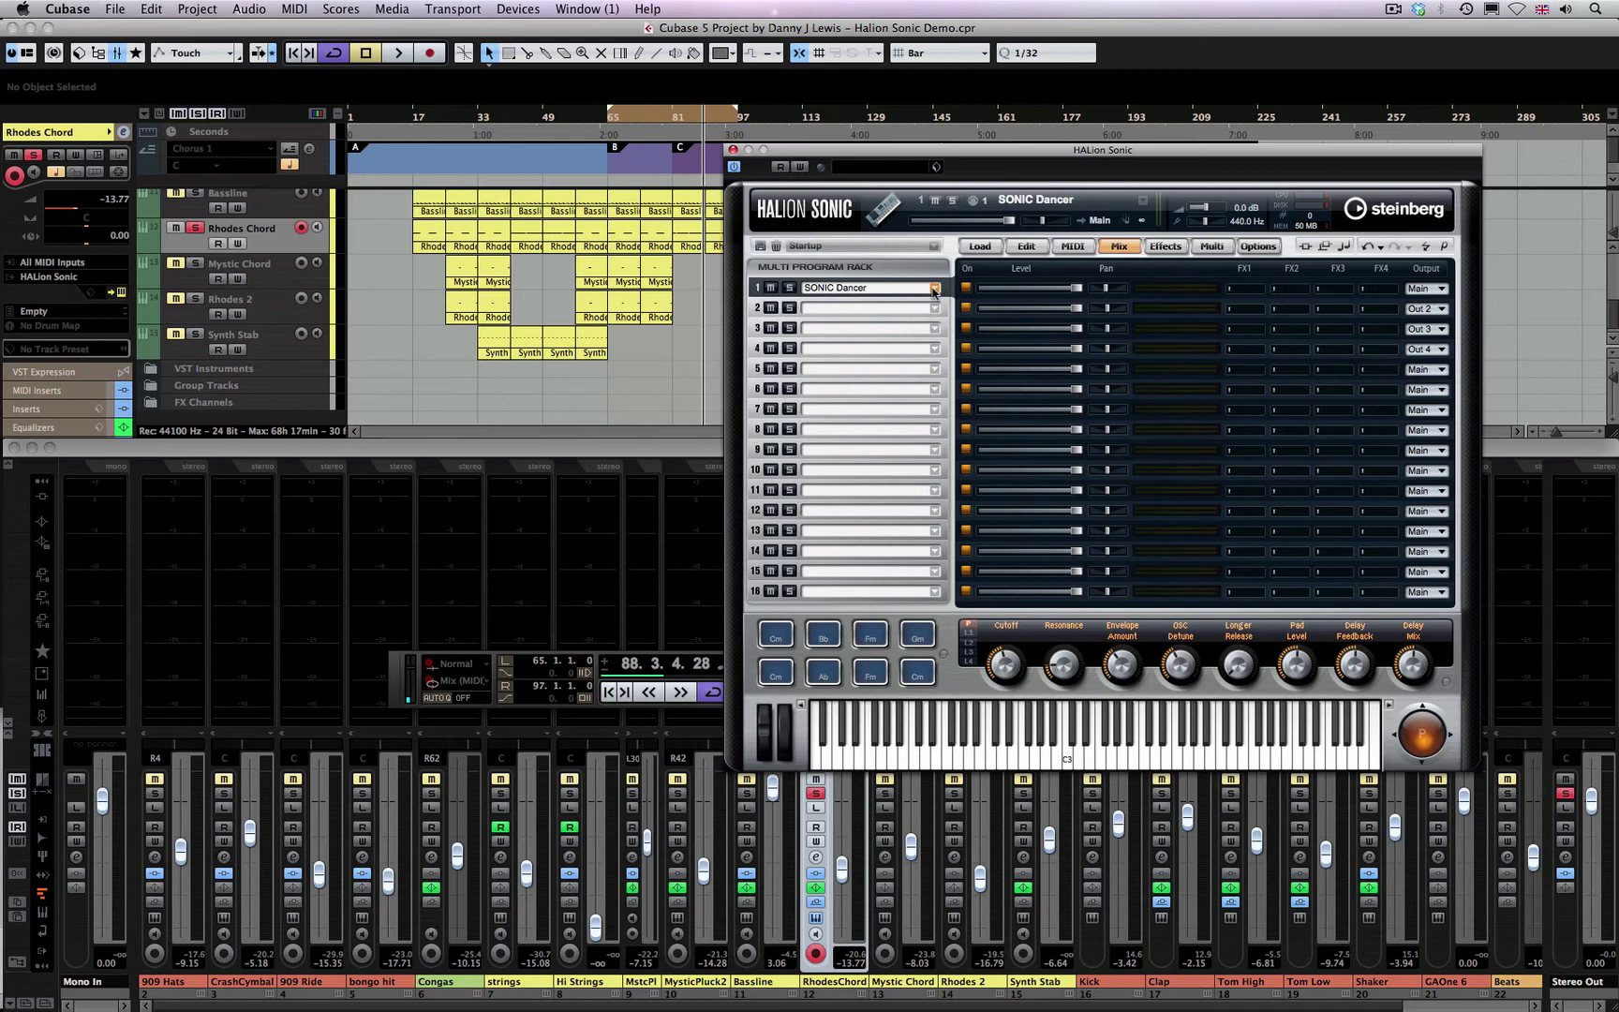
Search the programs for "piano", load Jazzy Warm Grand into slot 1, and close the HALion Sonic window
left_click(933, 290)
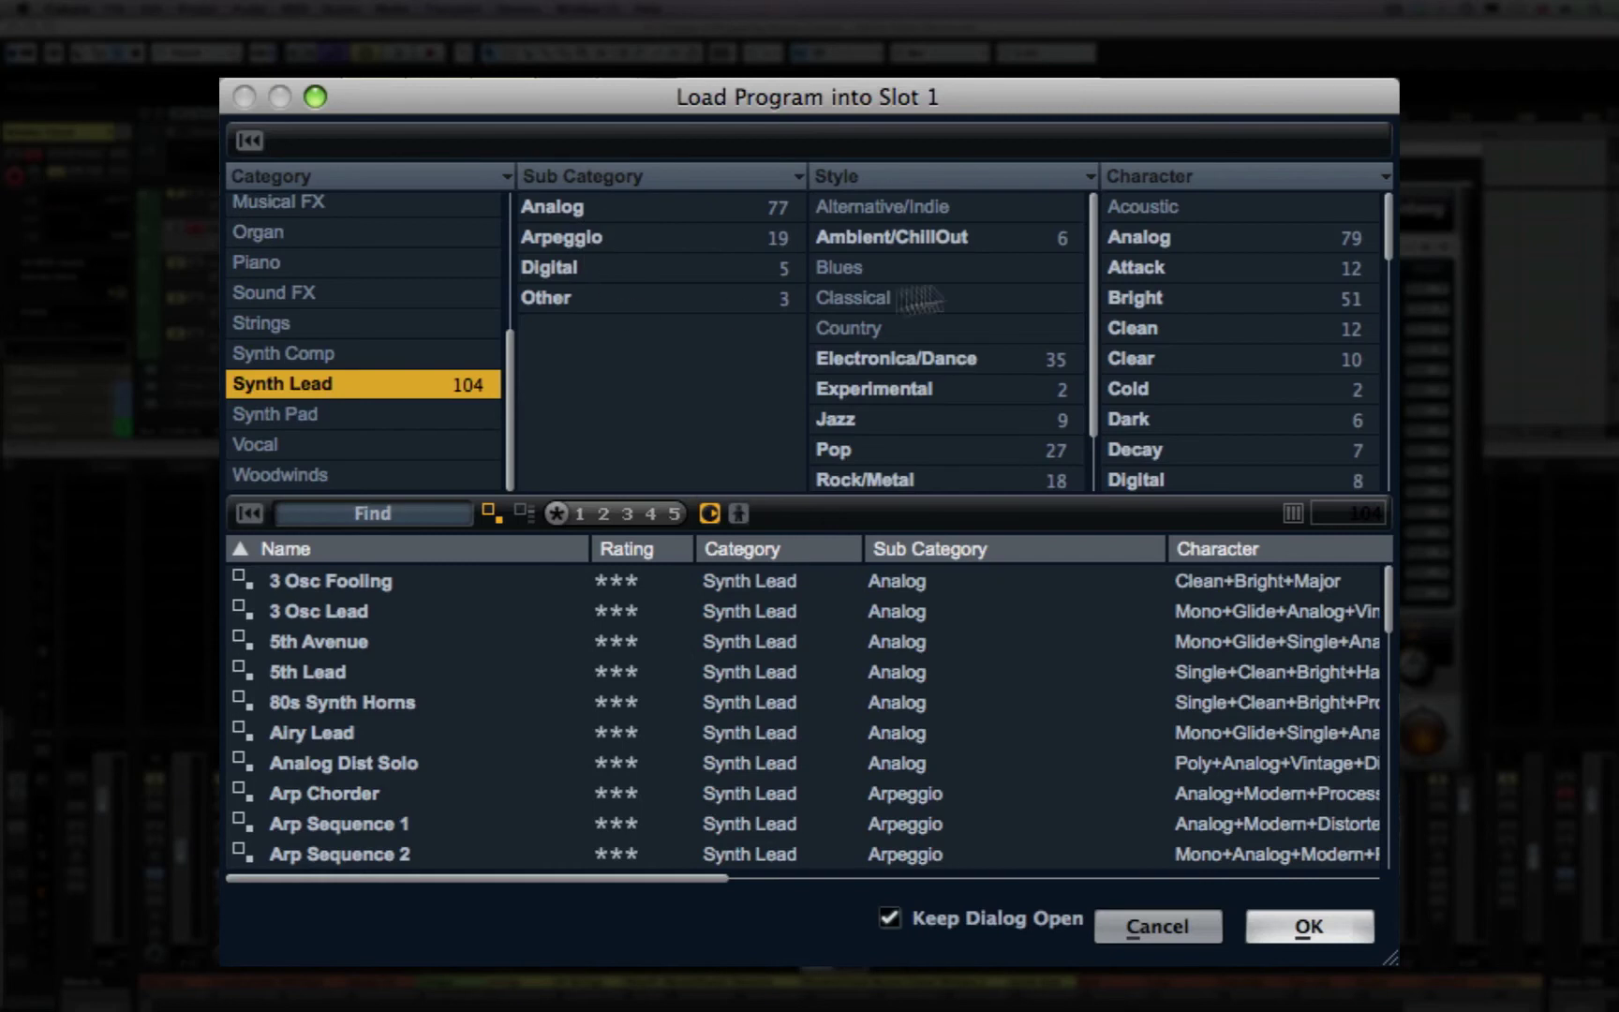
left_click(264, 386)
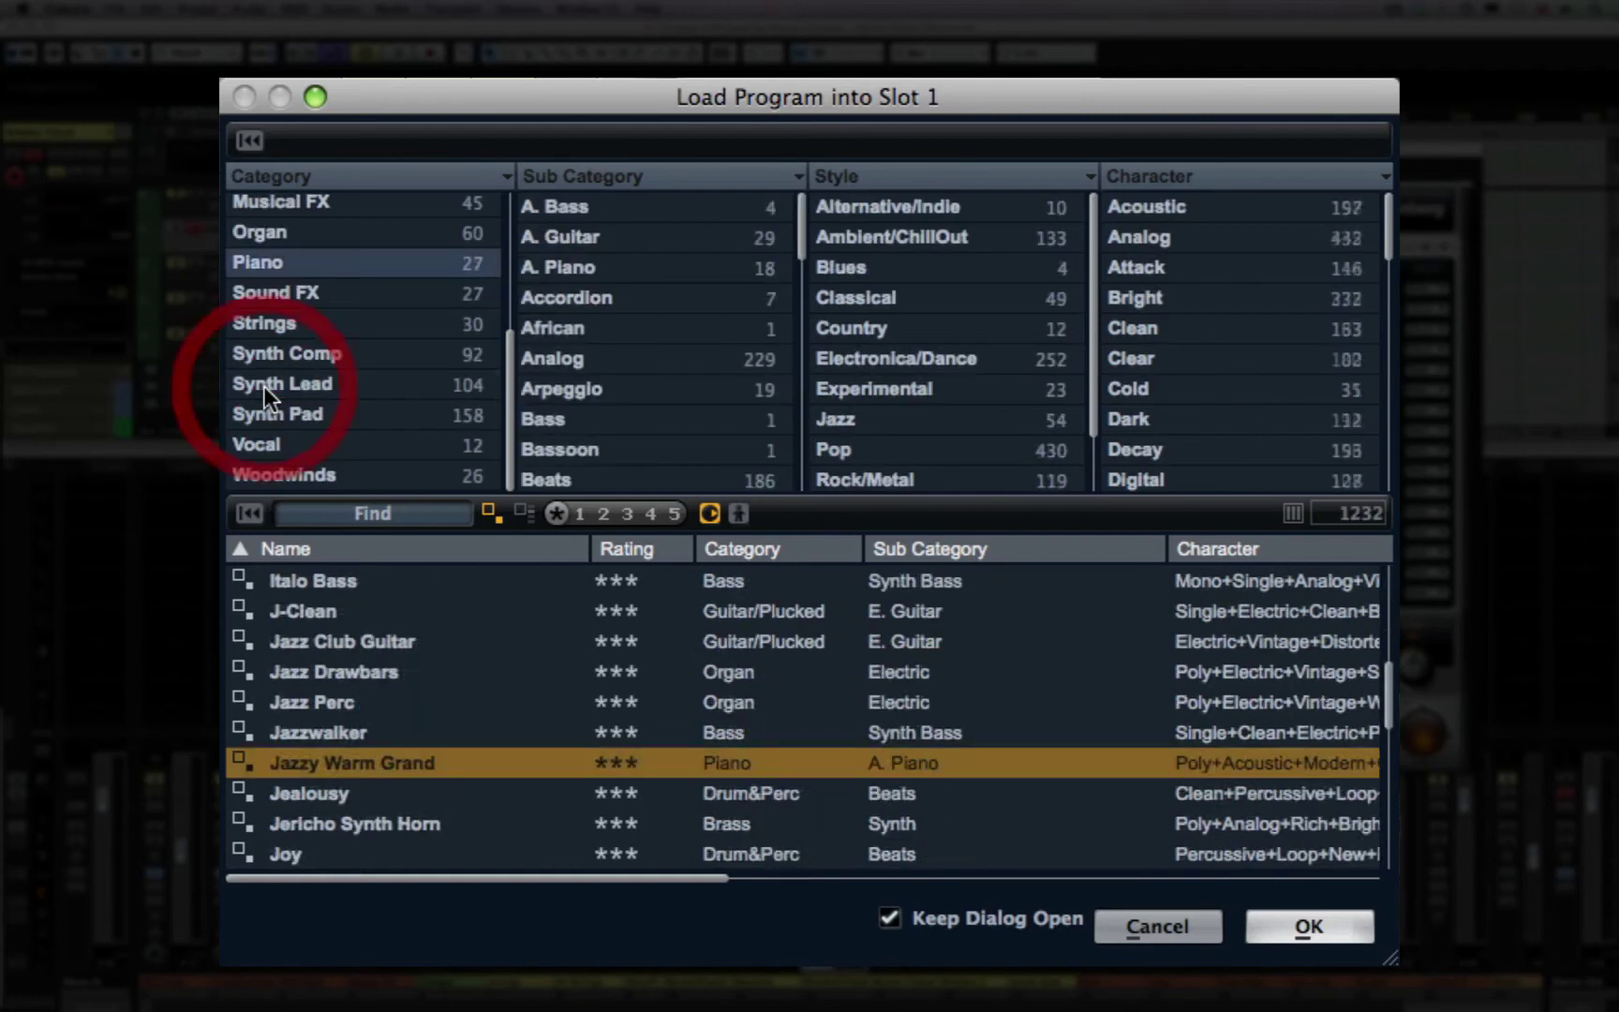
left_click(375, 513)
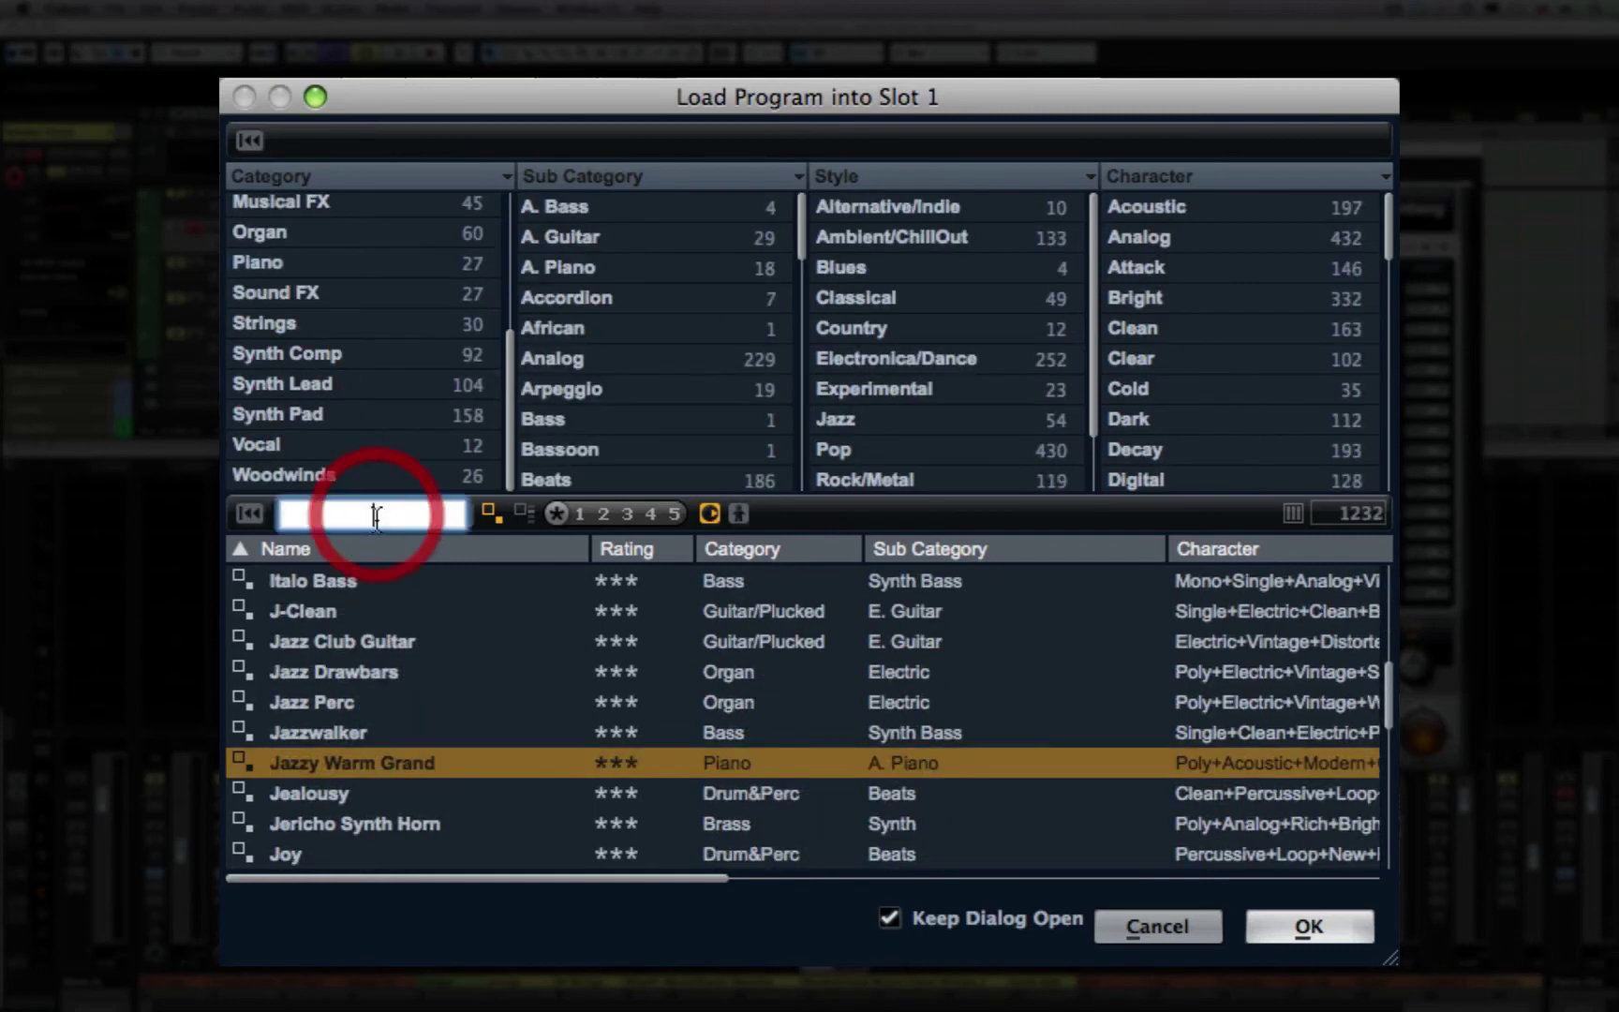
type("piano")
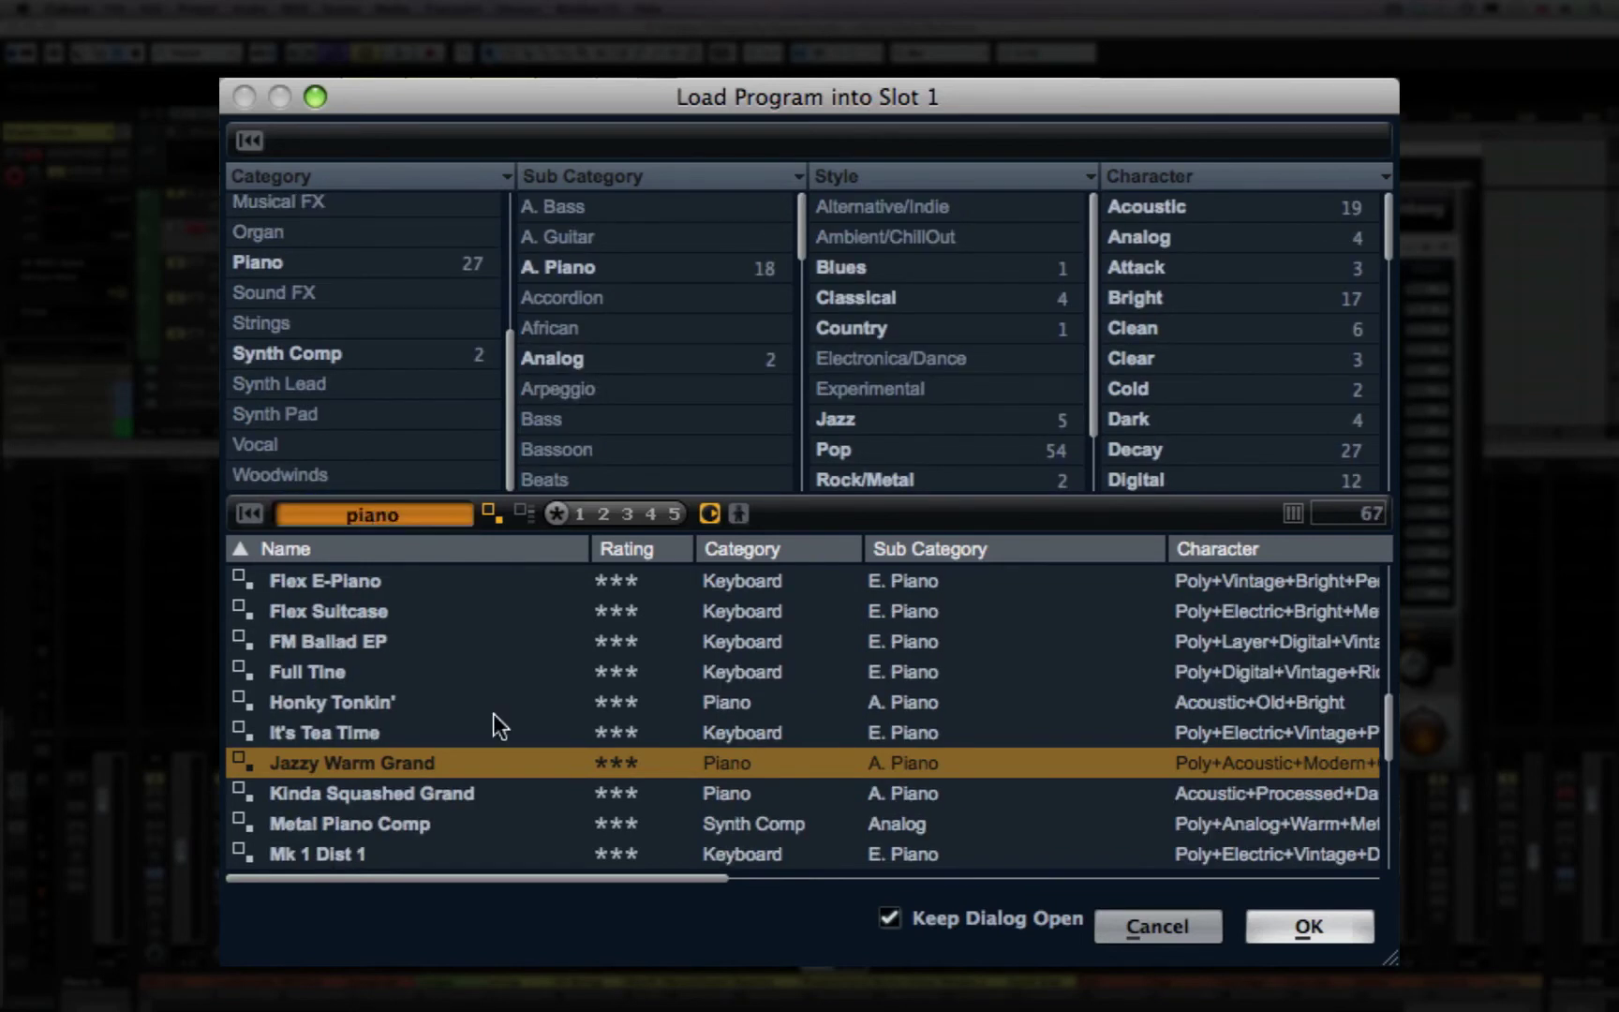
double_click(321, 760)
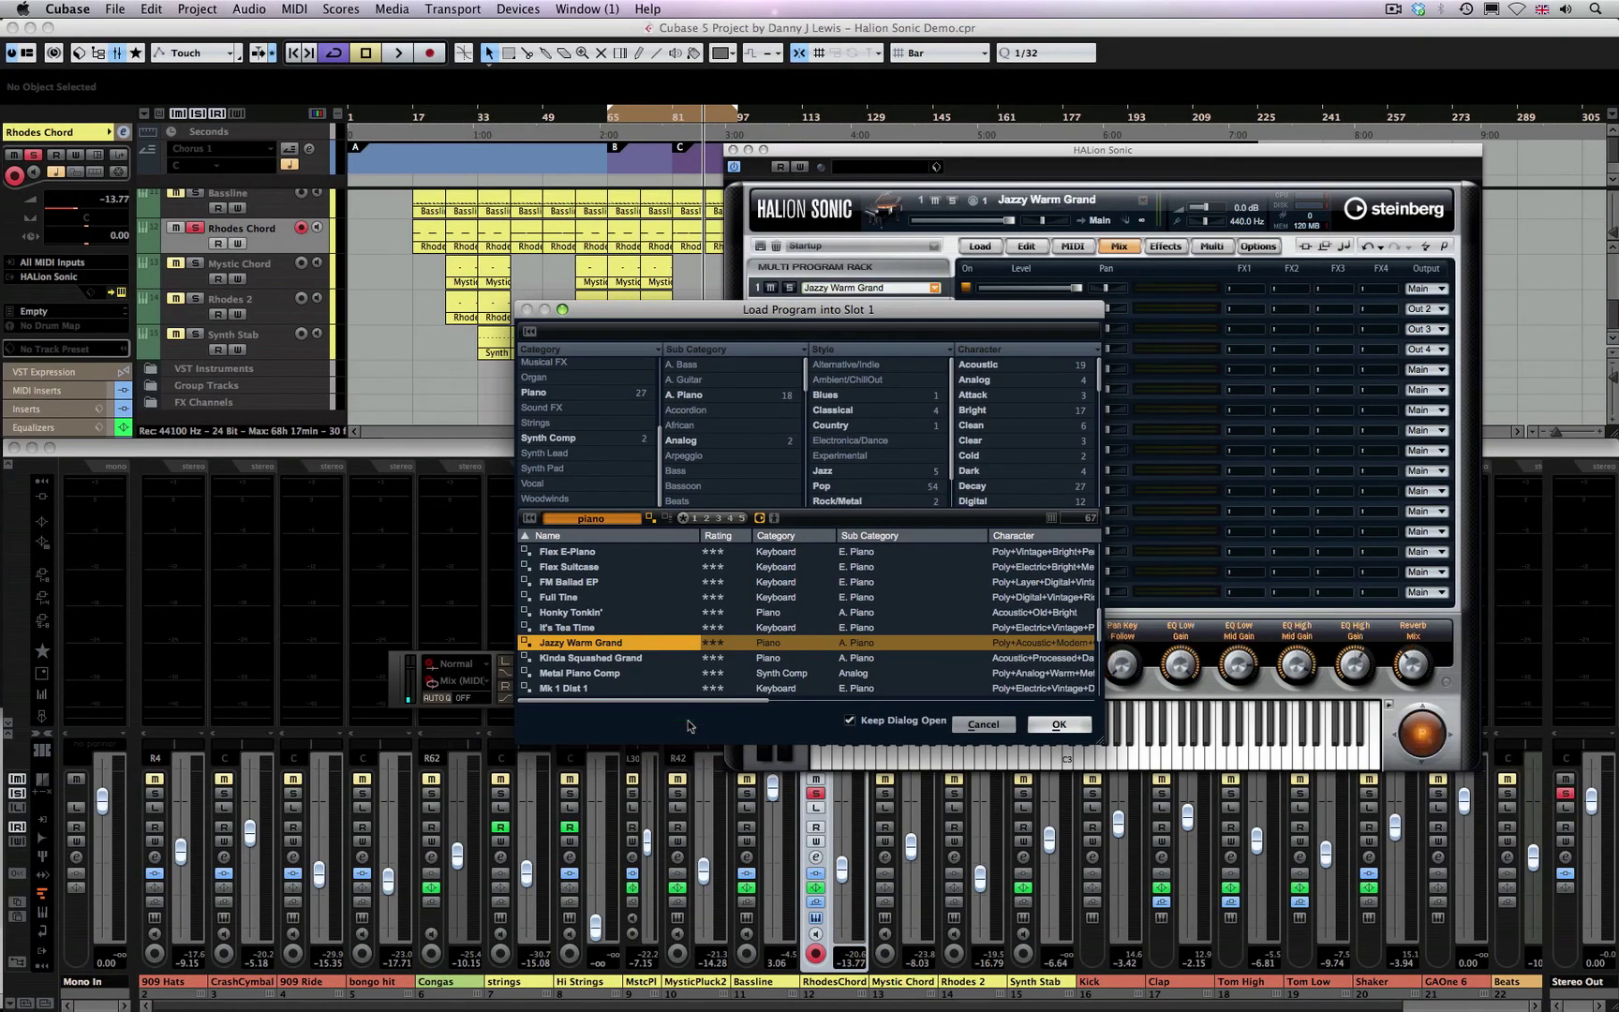
left_click(1060, 723)
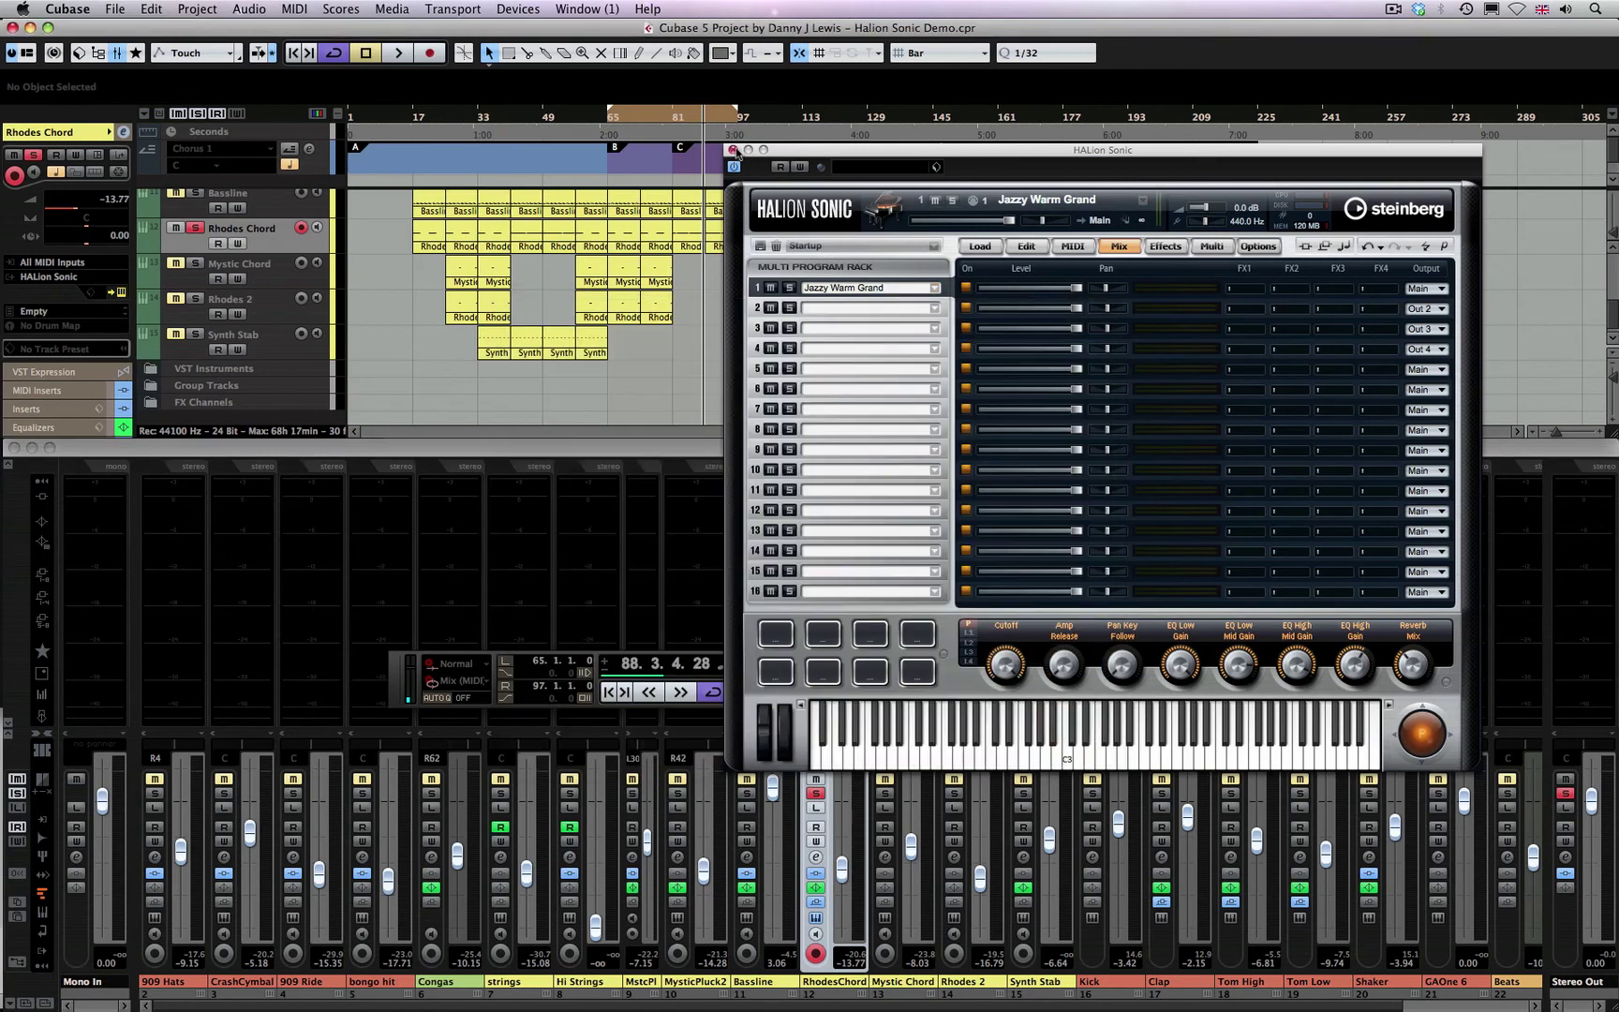
left_click(734, 150)
Play the soloed track and examine its Chorder MIDI insert and the notes of the Rhodes Chord part at bar 65
key("space")
key("space")
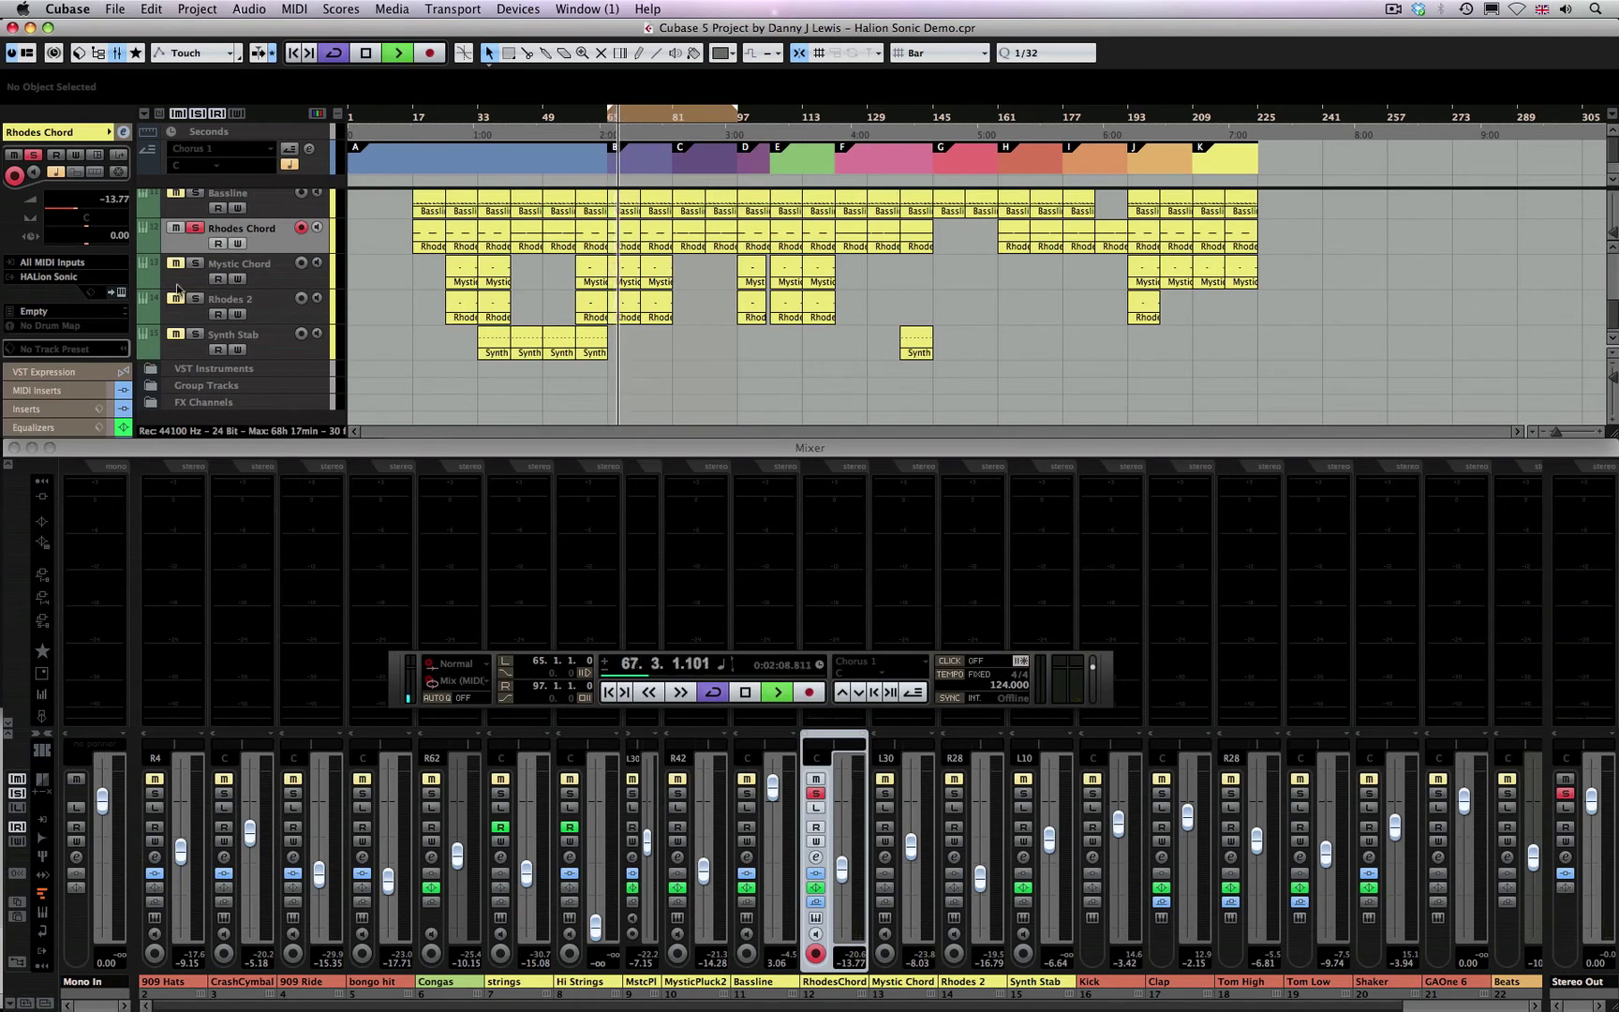
left_click(66, 392)
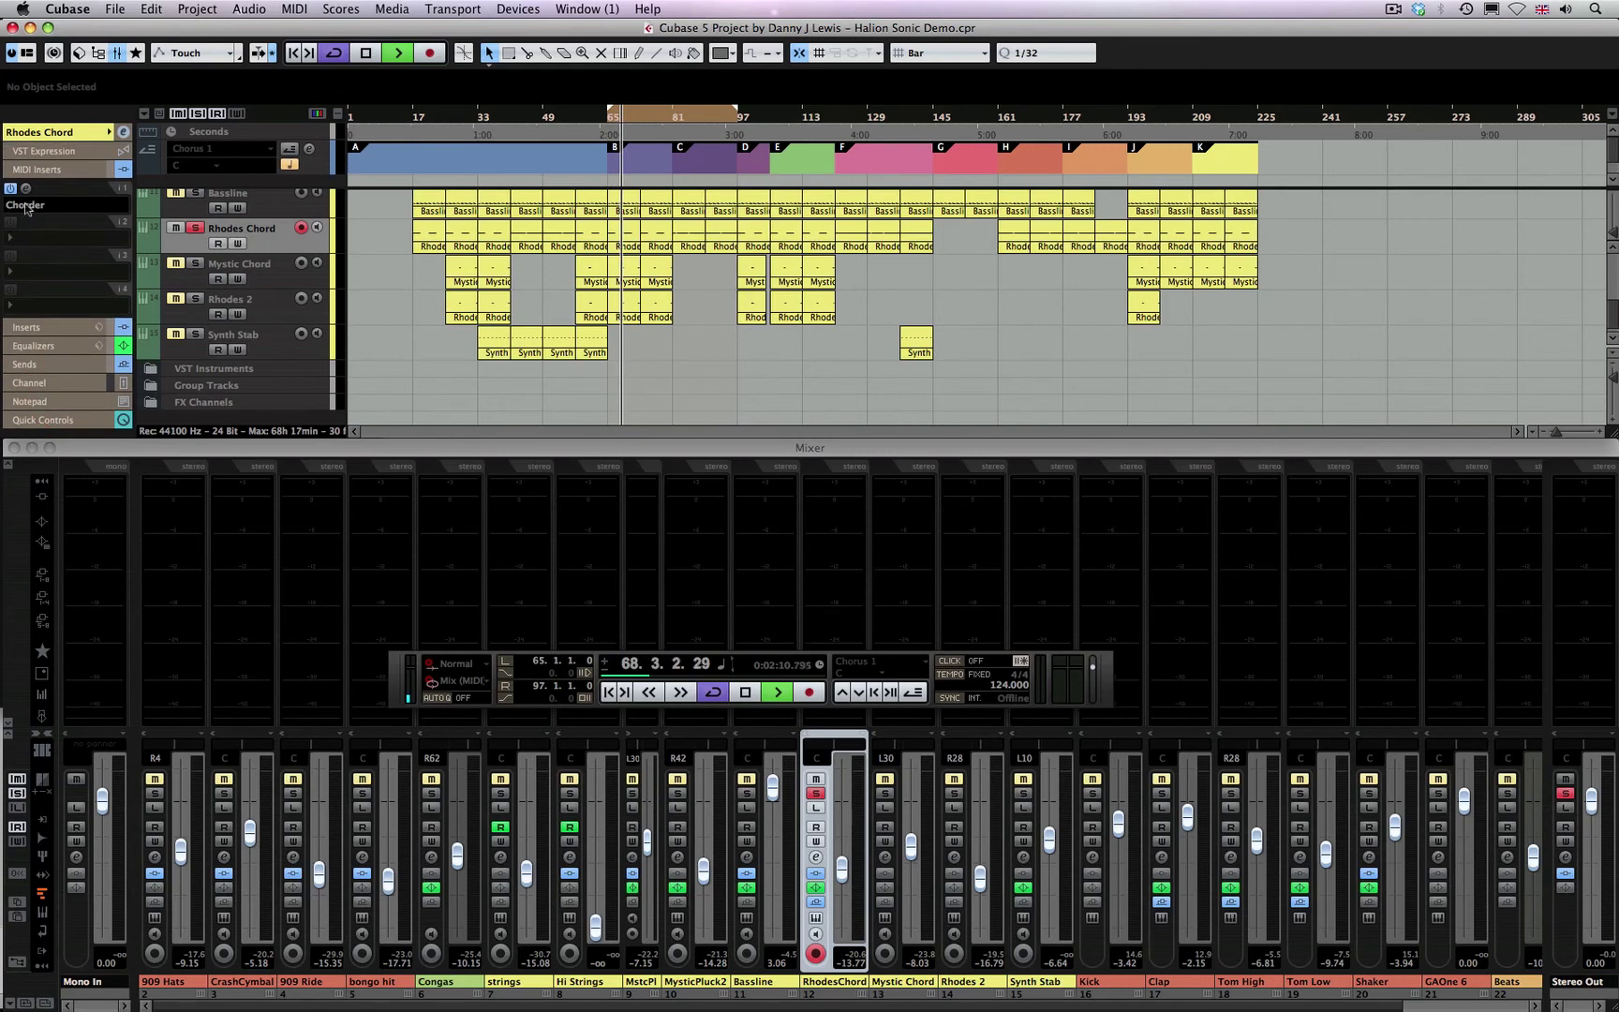
left_click(26, 189)
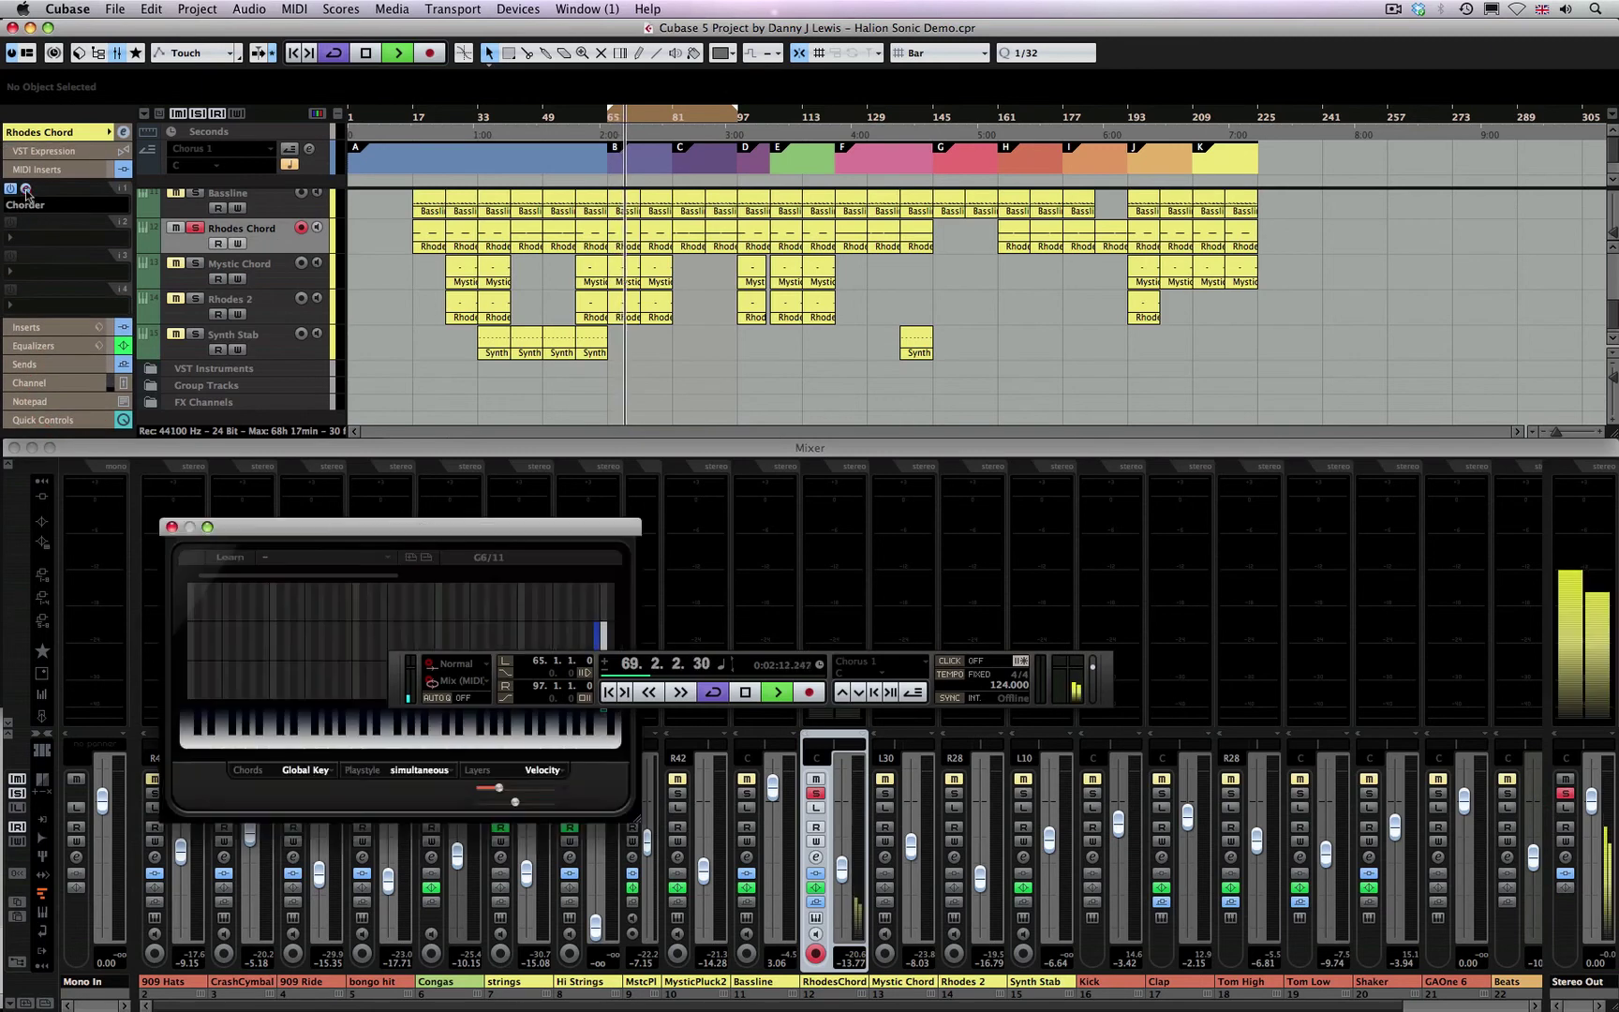
left_click(171, 525)
double_click(620, 239)
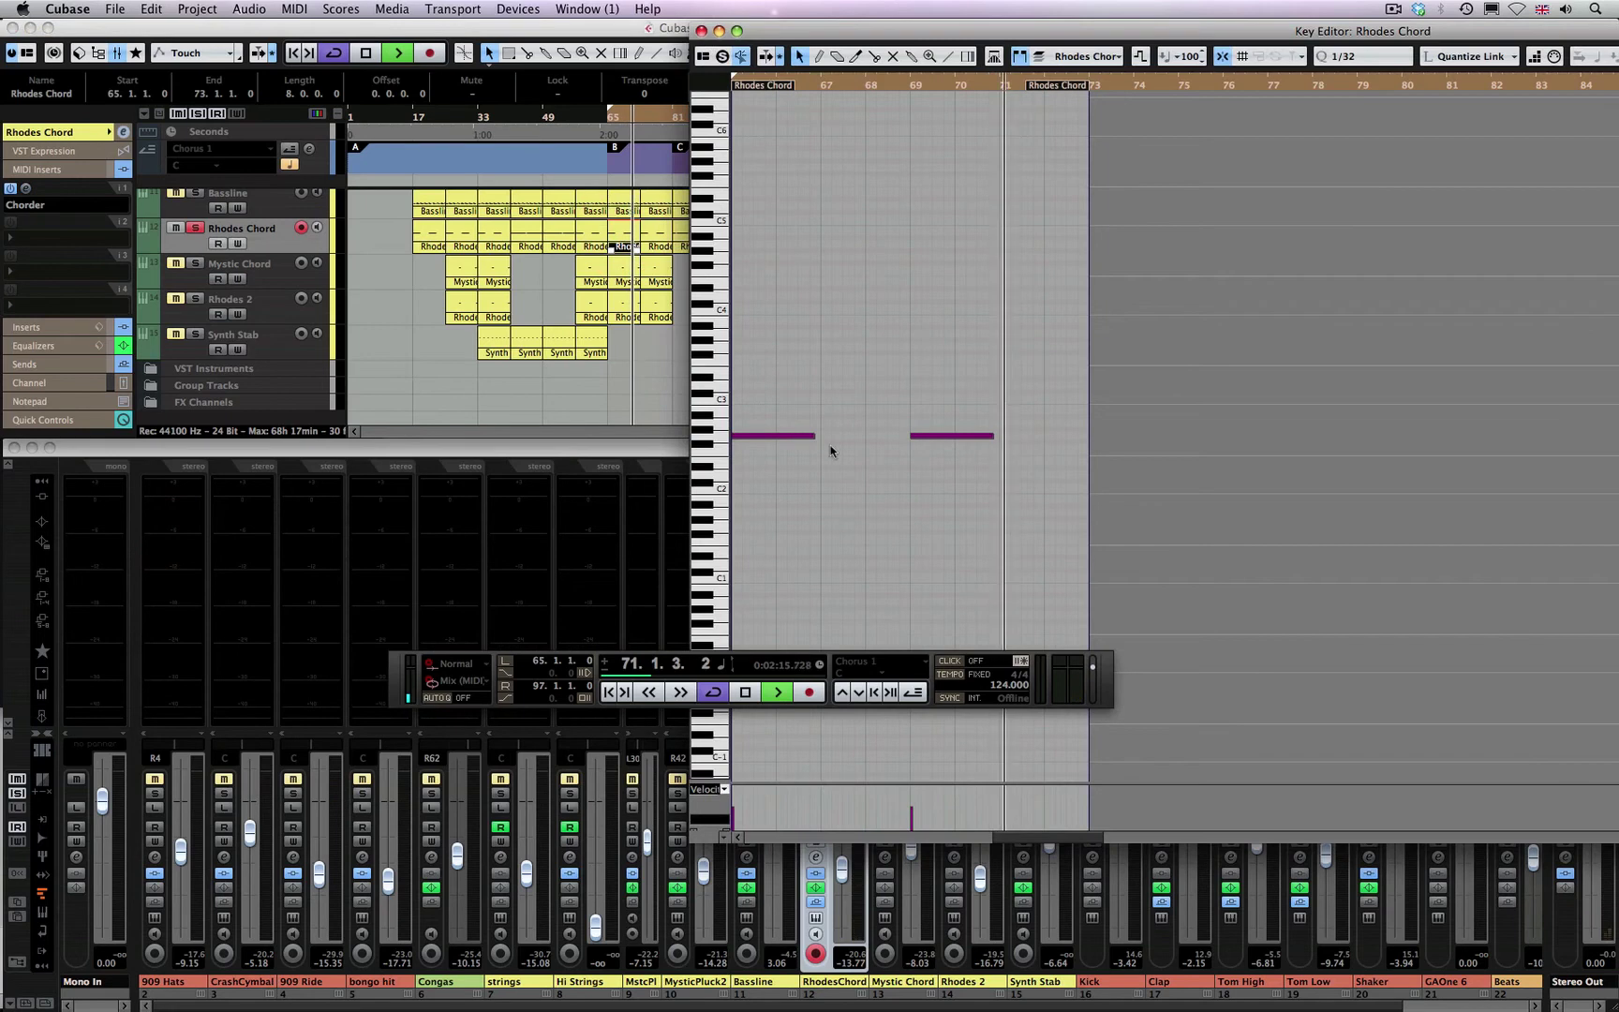
left_click(701, 31)
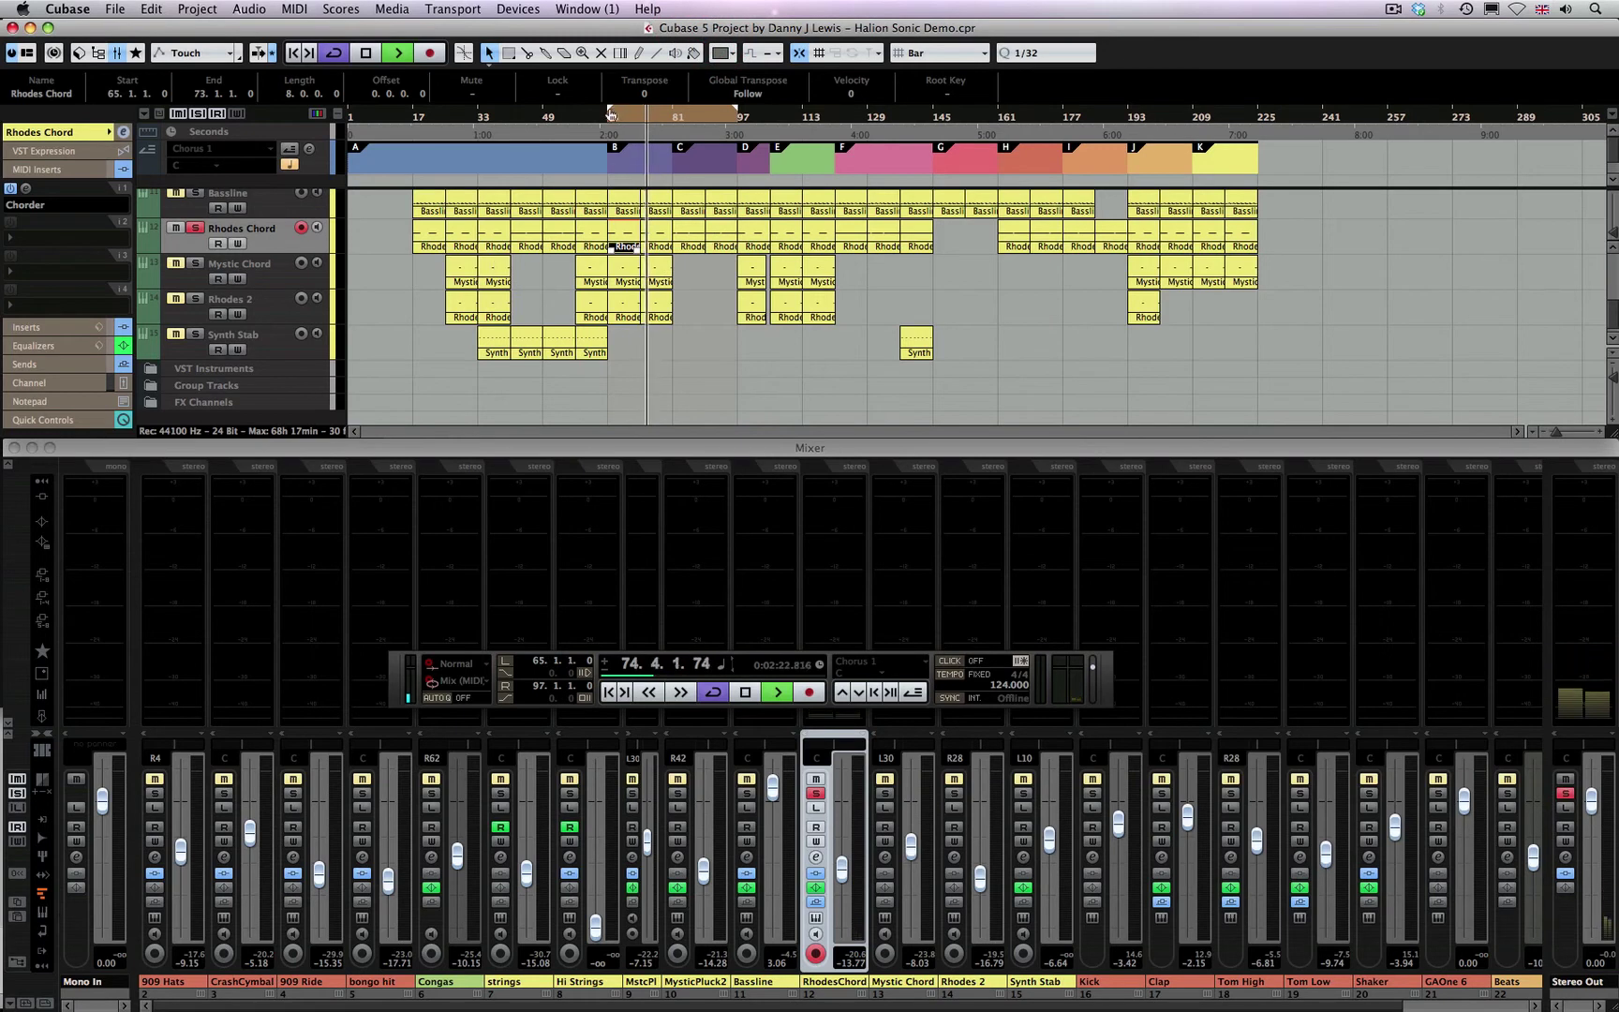
Set the start of the playback loop to bar 81 and continue playback from there
left_click(683, 134)
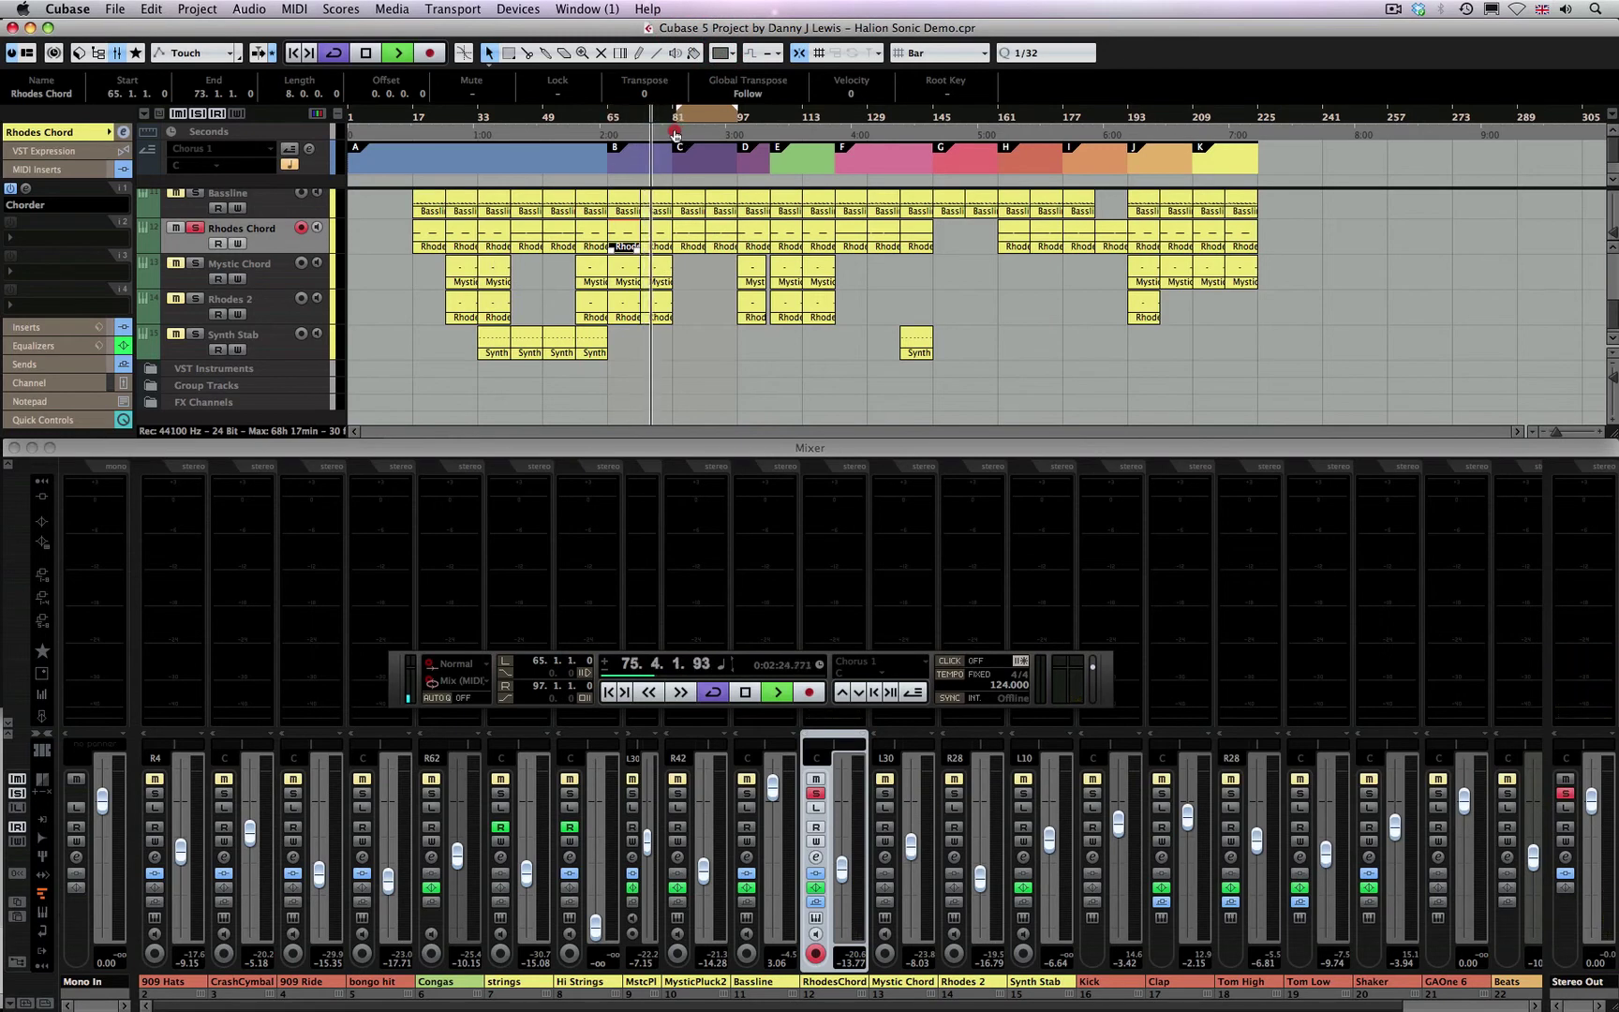
left_click(674, 131)
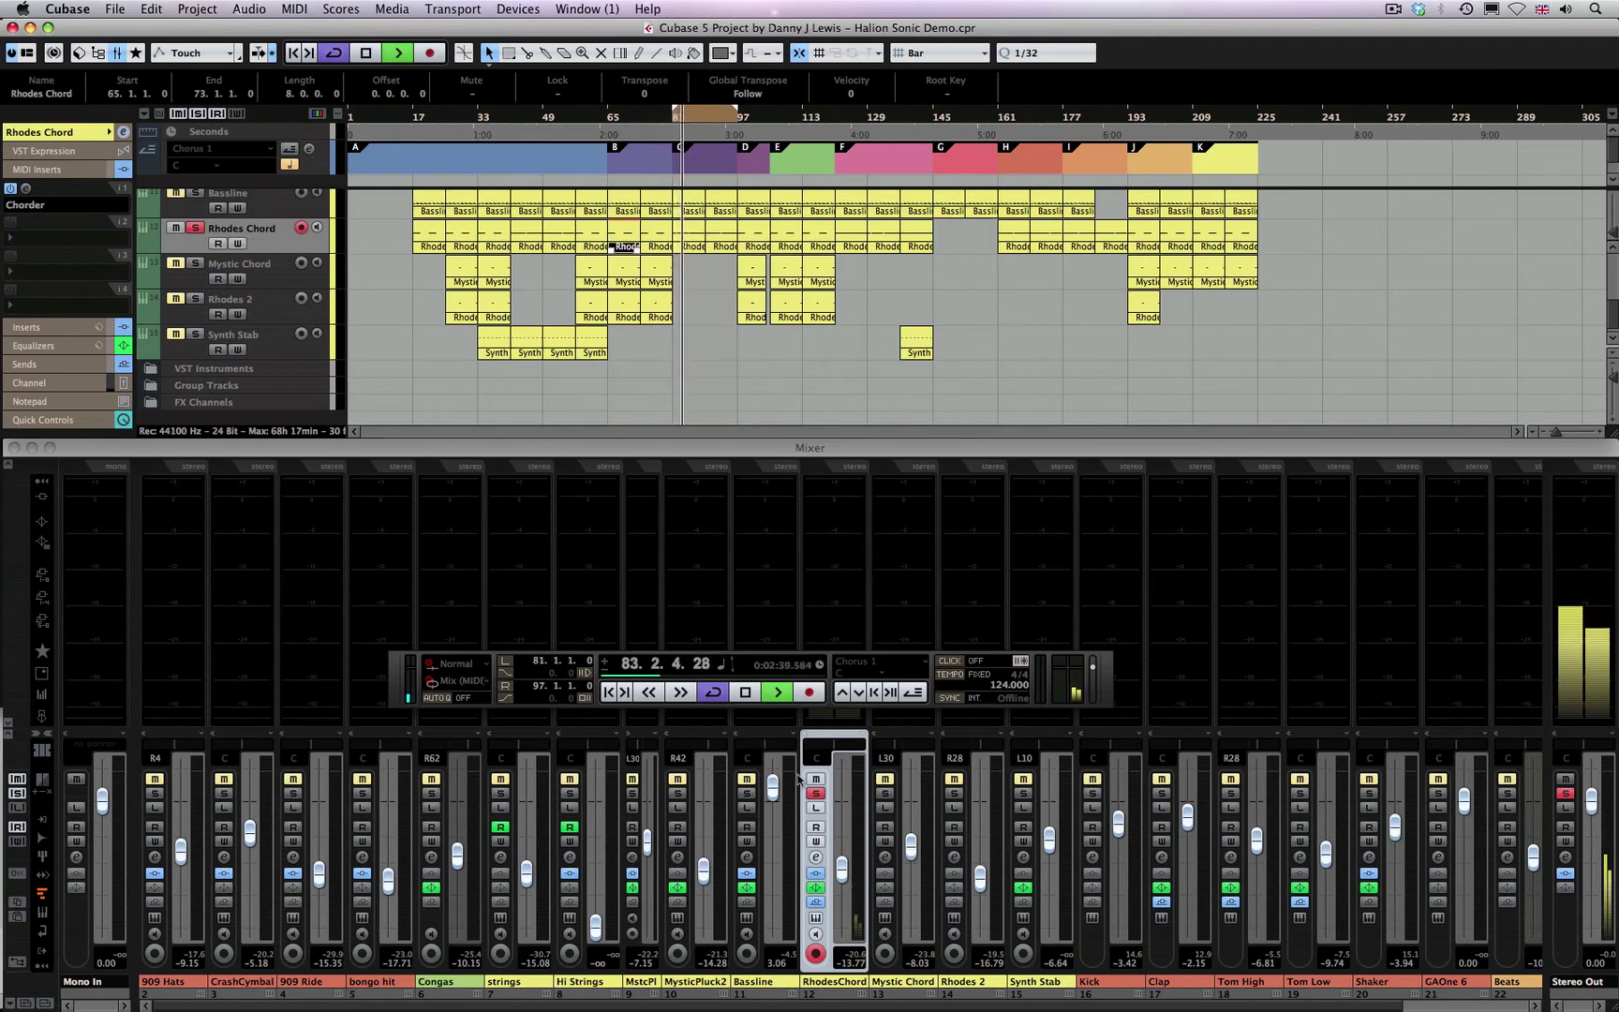
Reopen the Rhodes Chord track's HALion Sonic instrument and activate FlexP for the Jazzy Warm Grand program
left_click(822, 921)
left_click(823, 923)
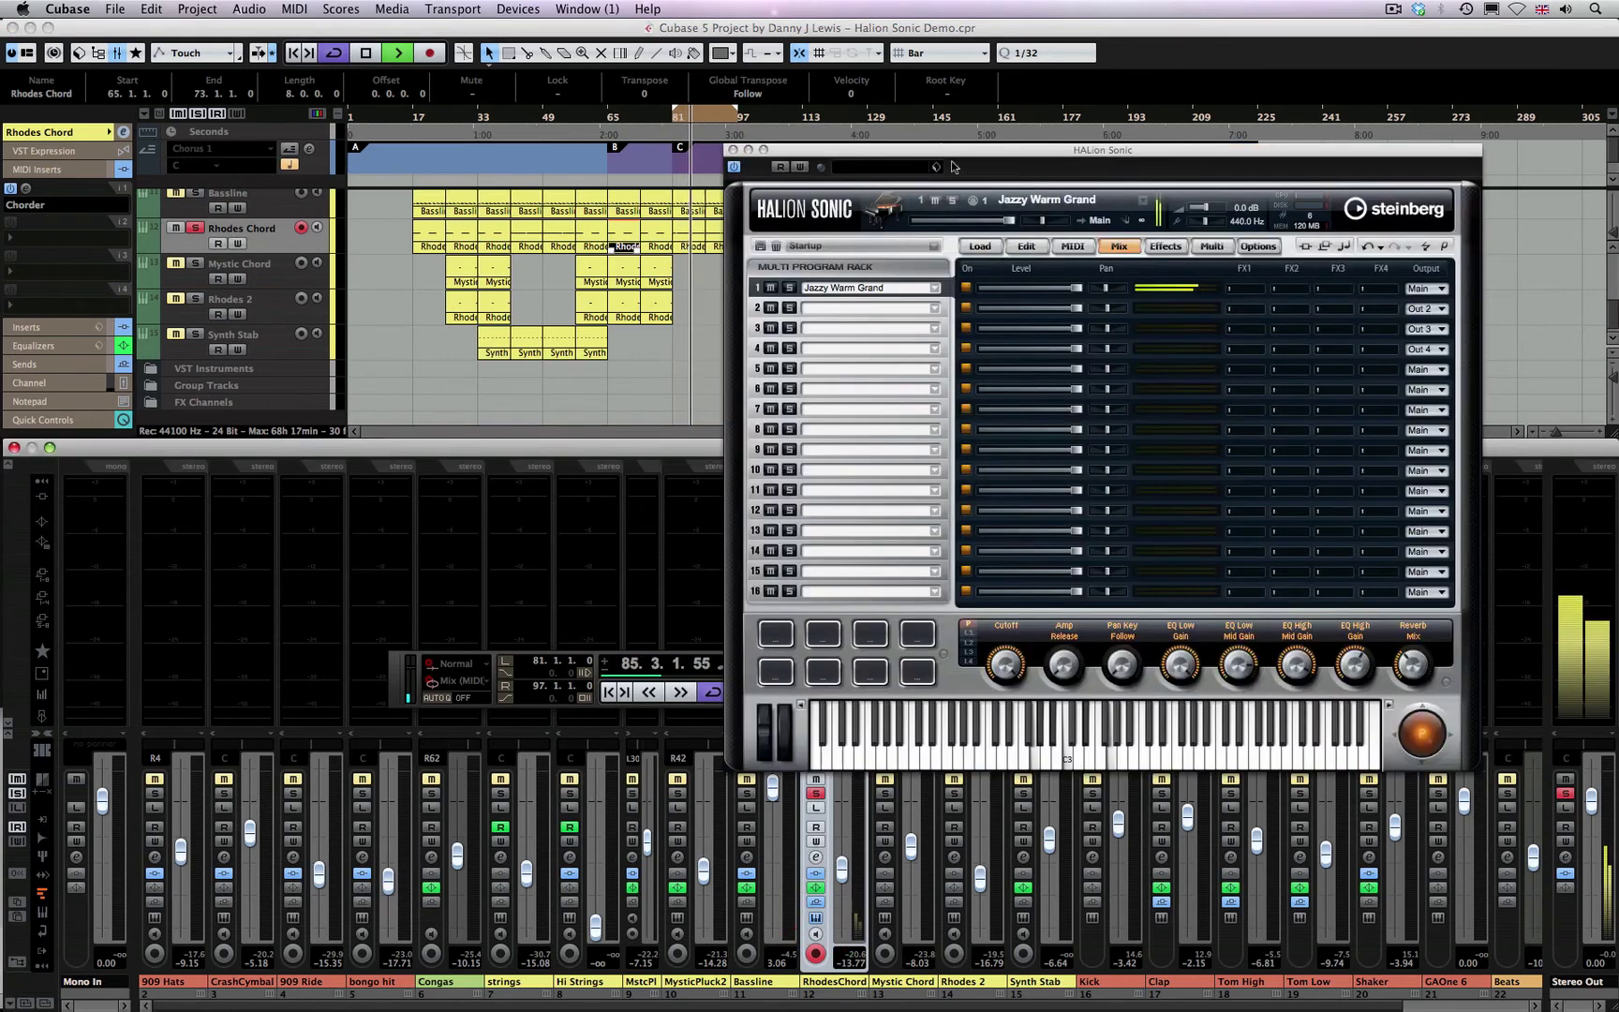
left_click_drag(980, 148, 745, 135)
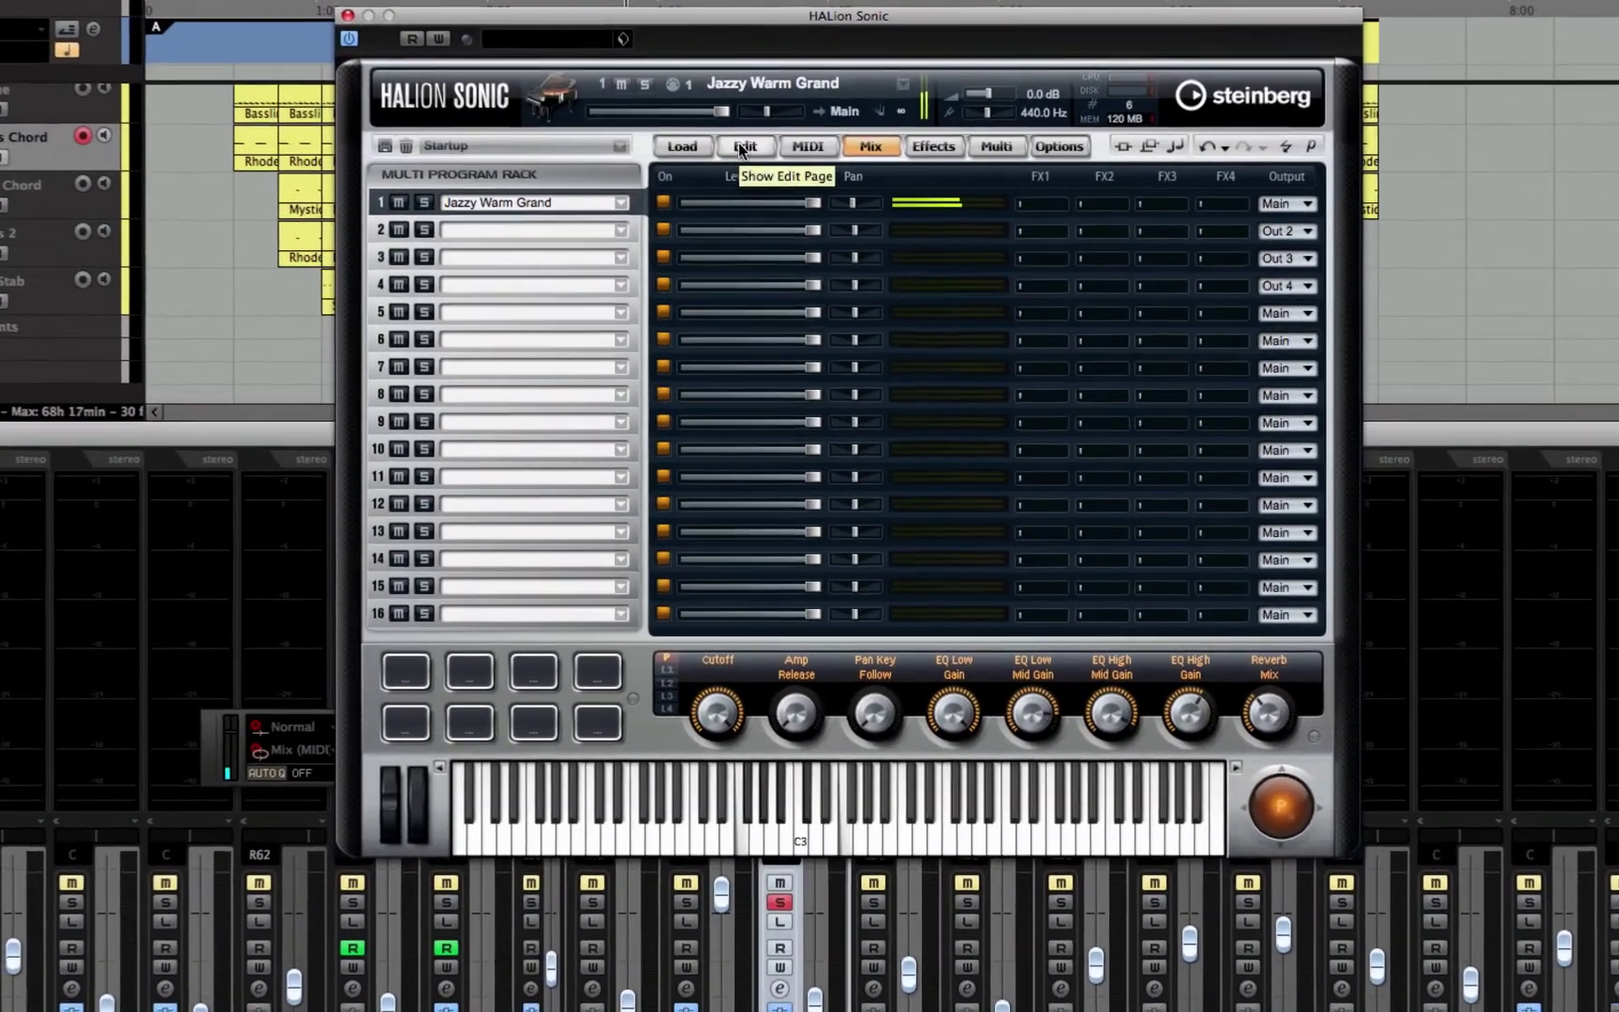
left_click(753, 169)
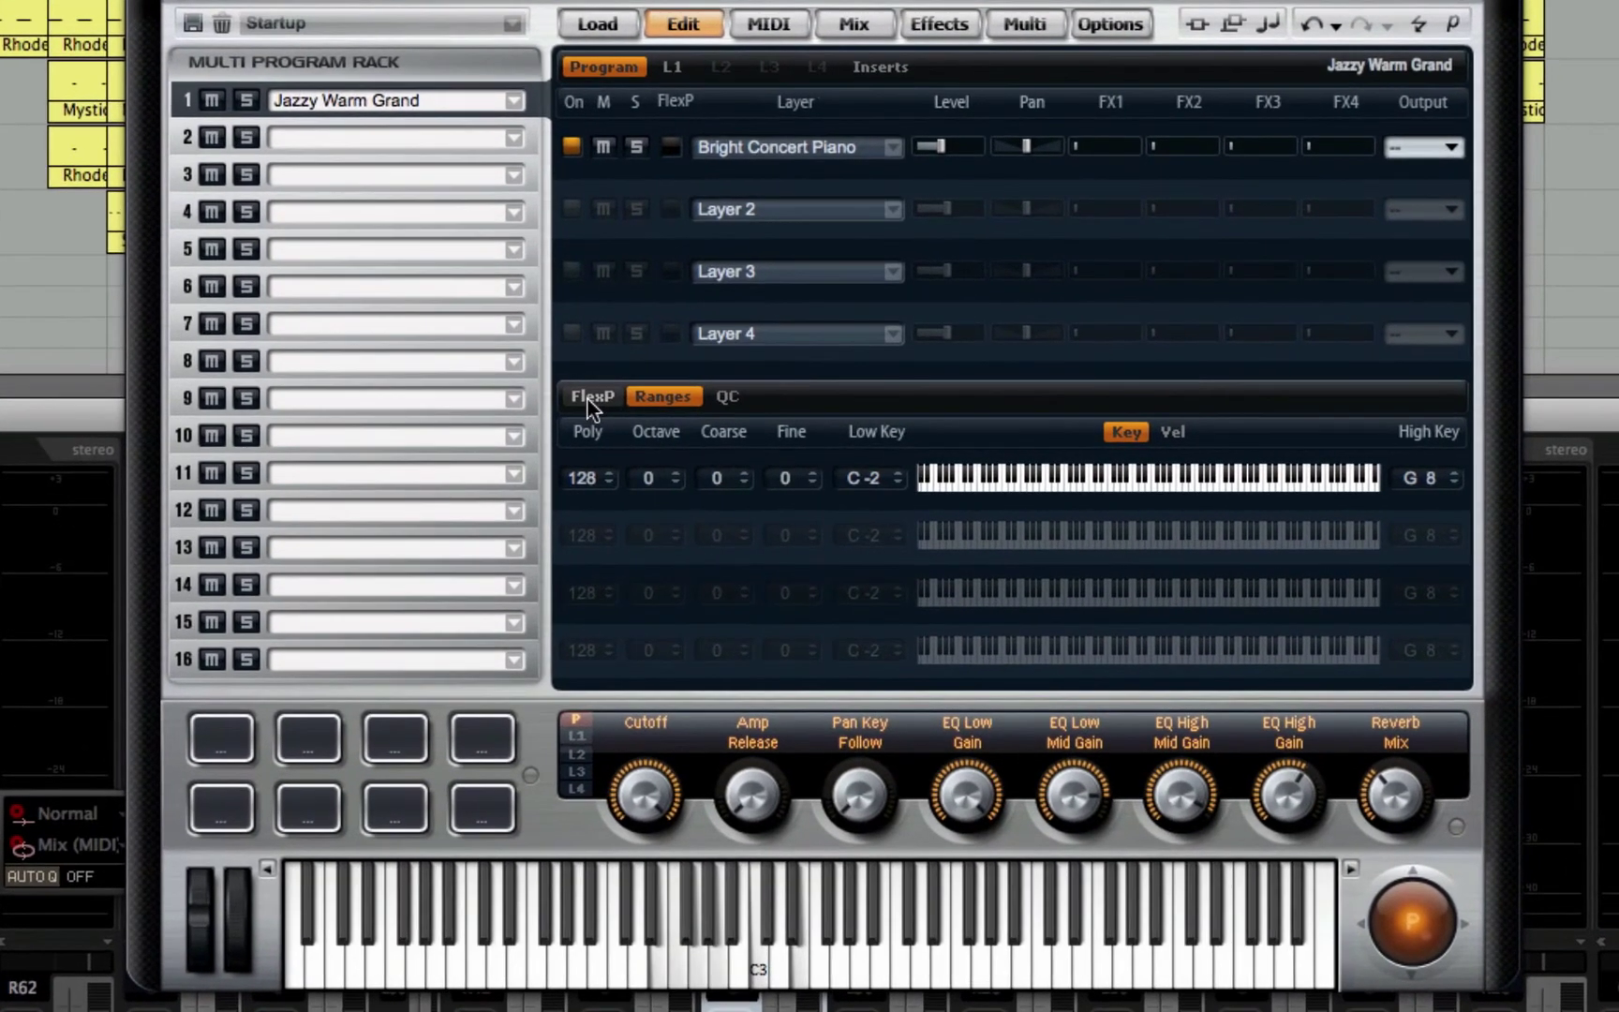
left_click(586, 400)
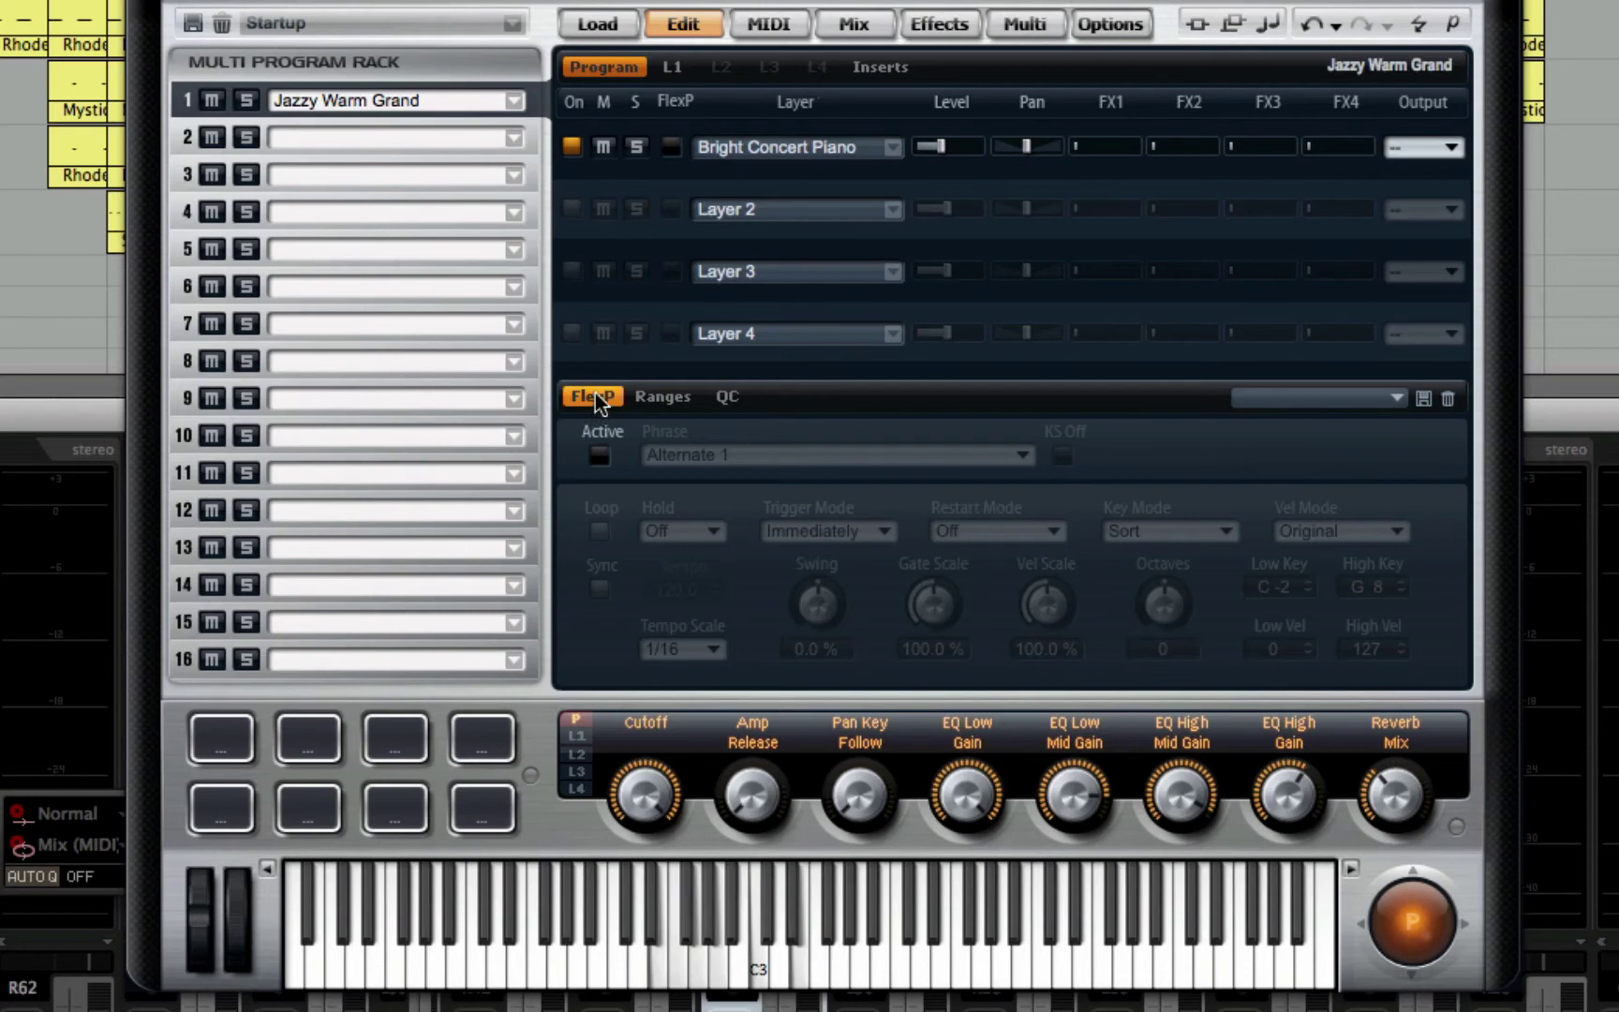
left_click(597, 454)
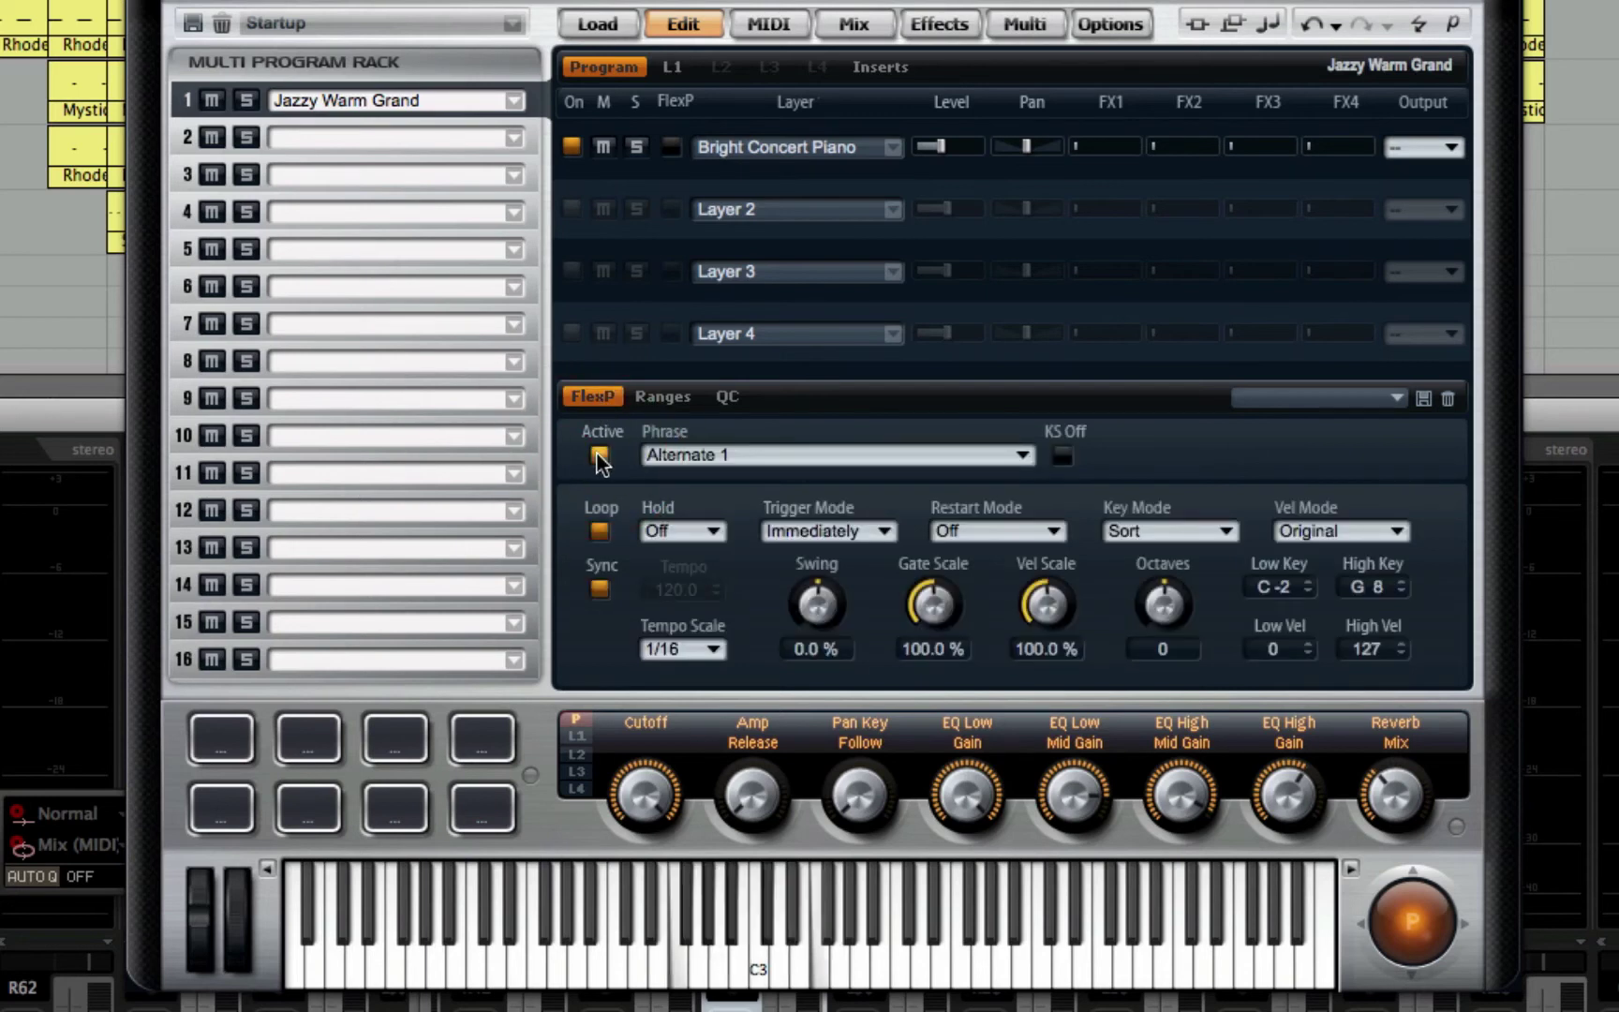
Assign the New Gospel D phrase from the Piano and Keyboard category to the Jazzy Warm Grand program
left_click(1017, 455)
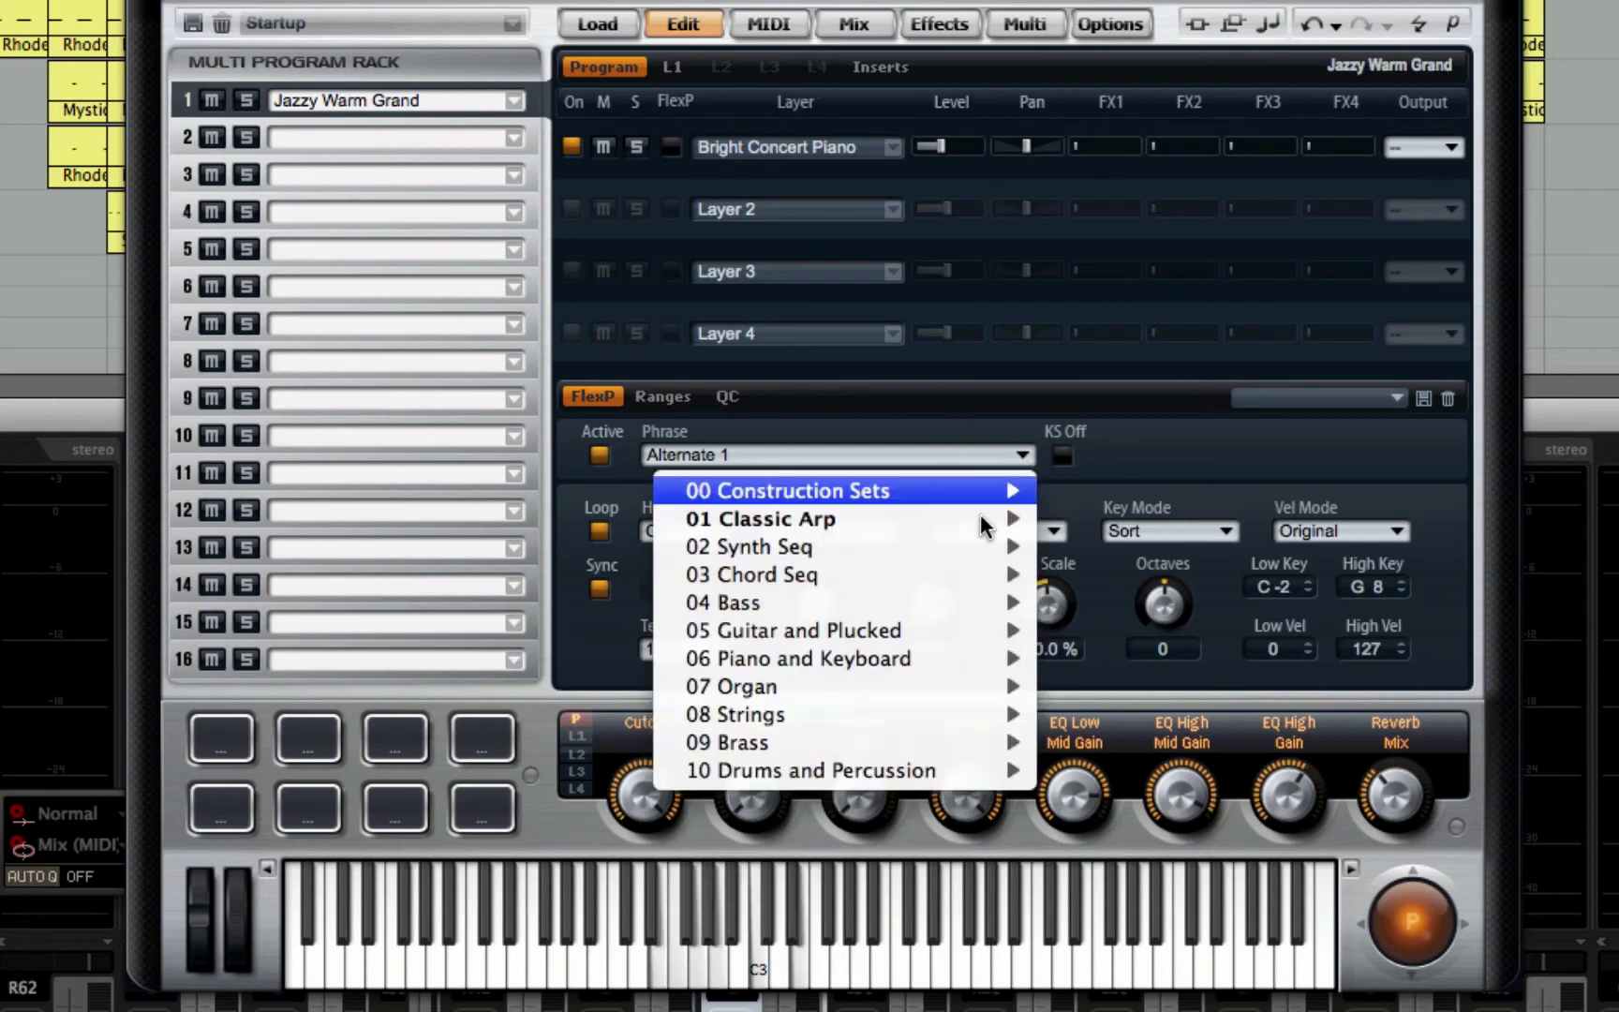
mouse_move(979, 521)
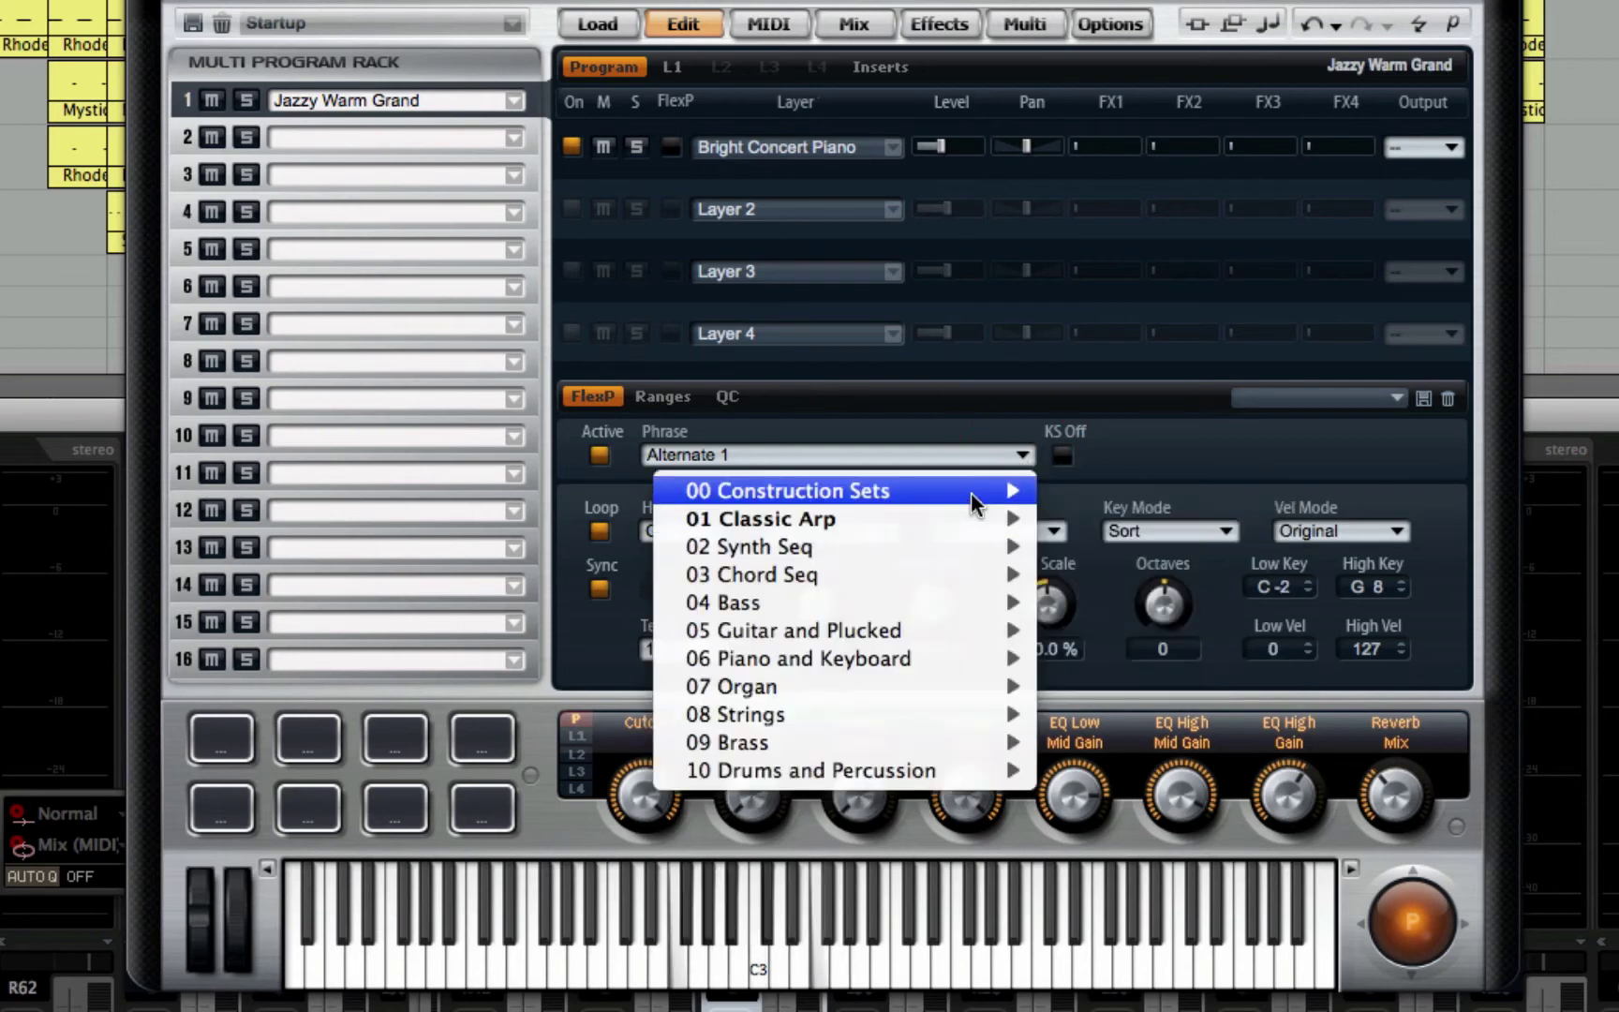
mouse_move(966, 558)
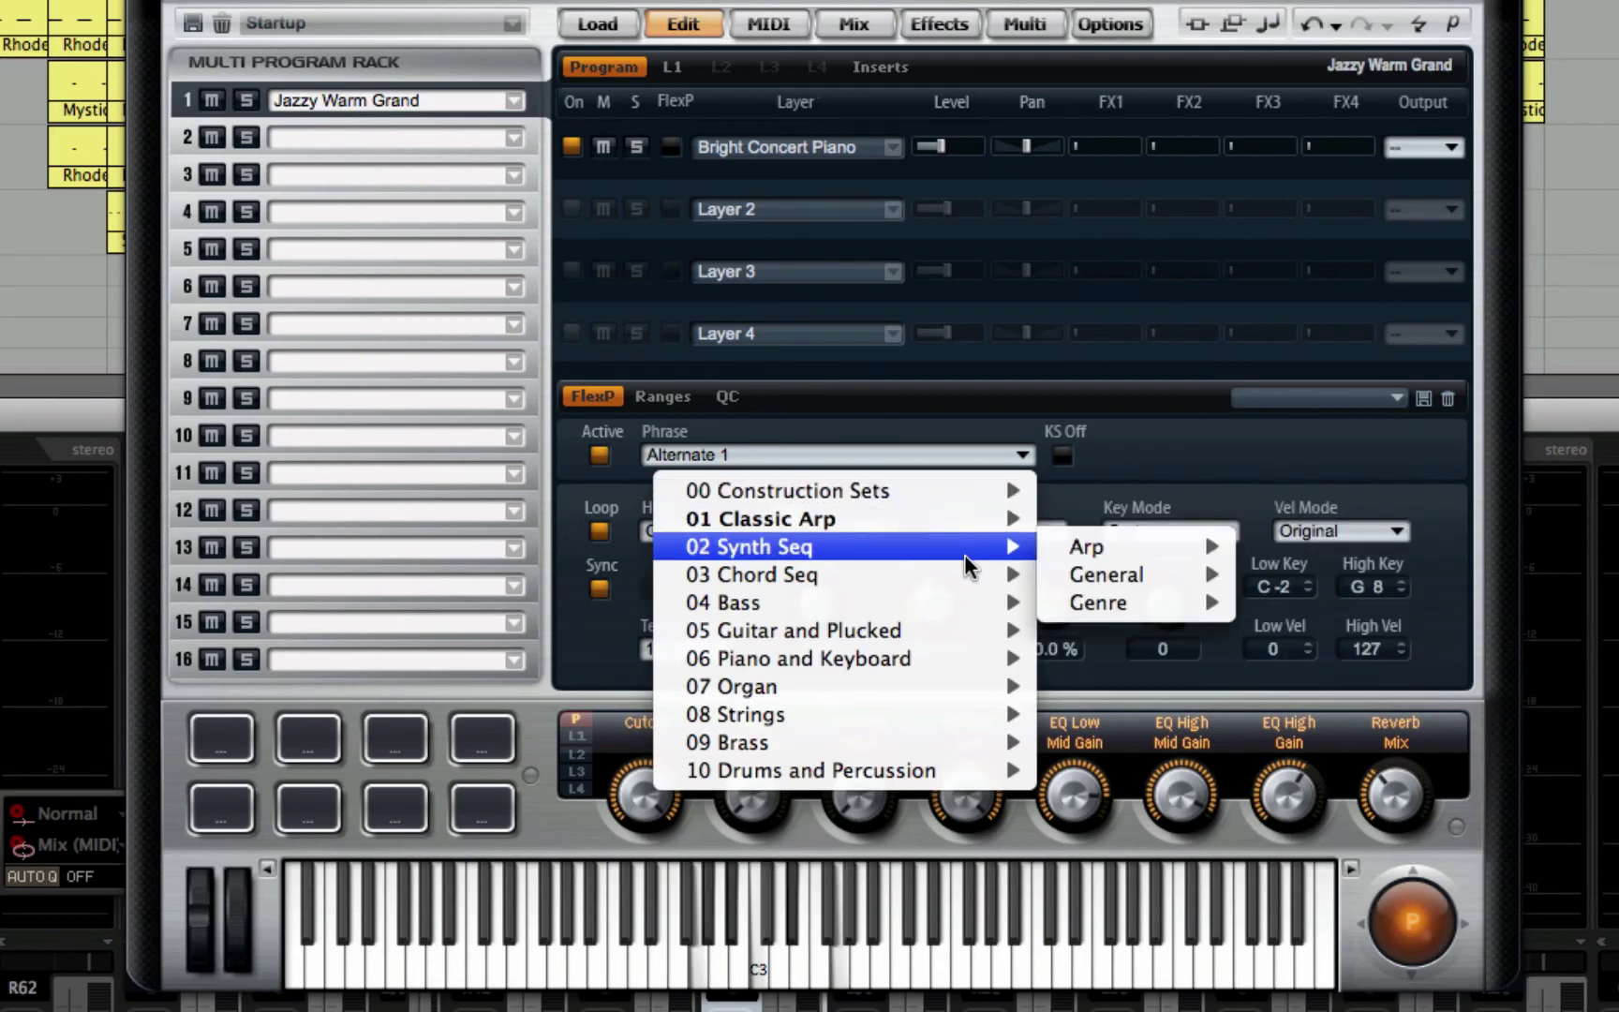
mouse_move(1122, 552)
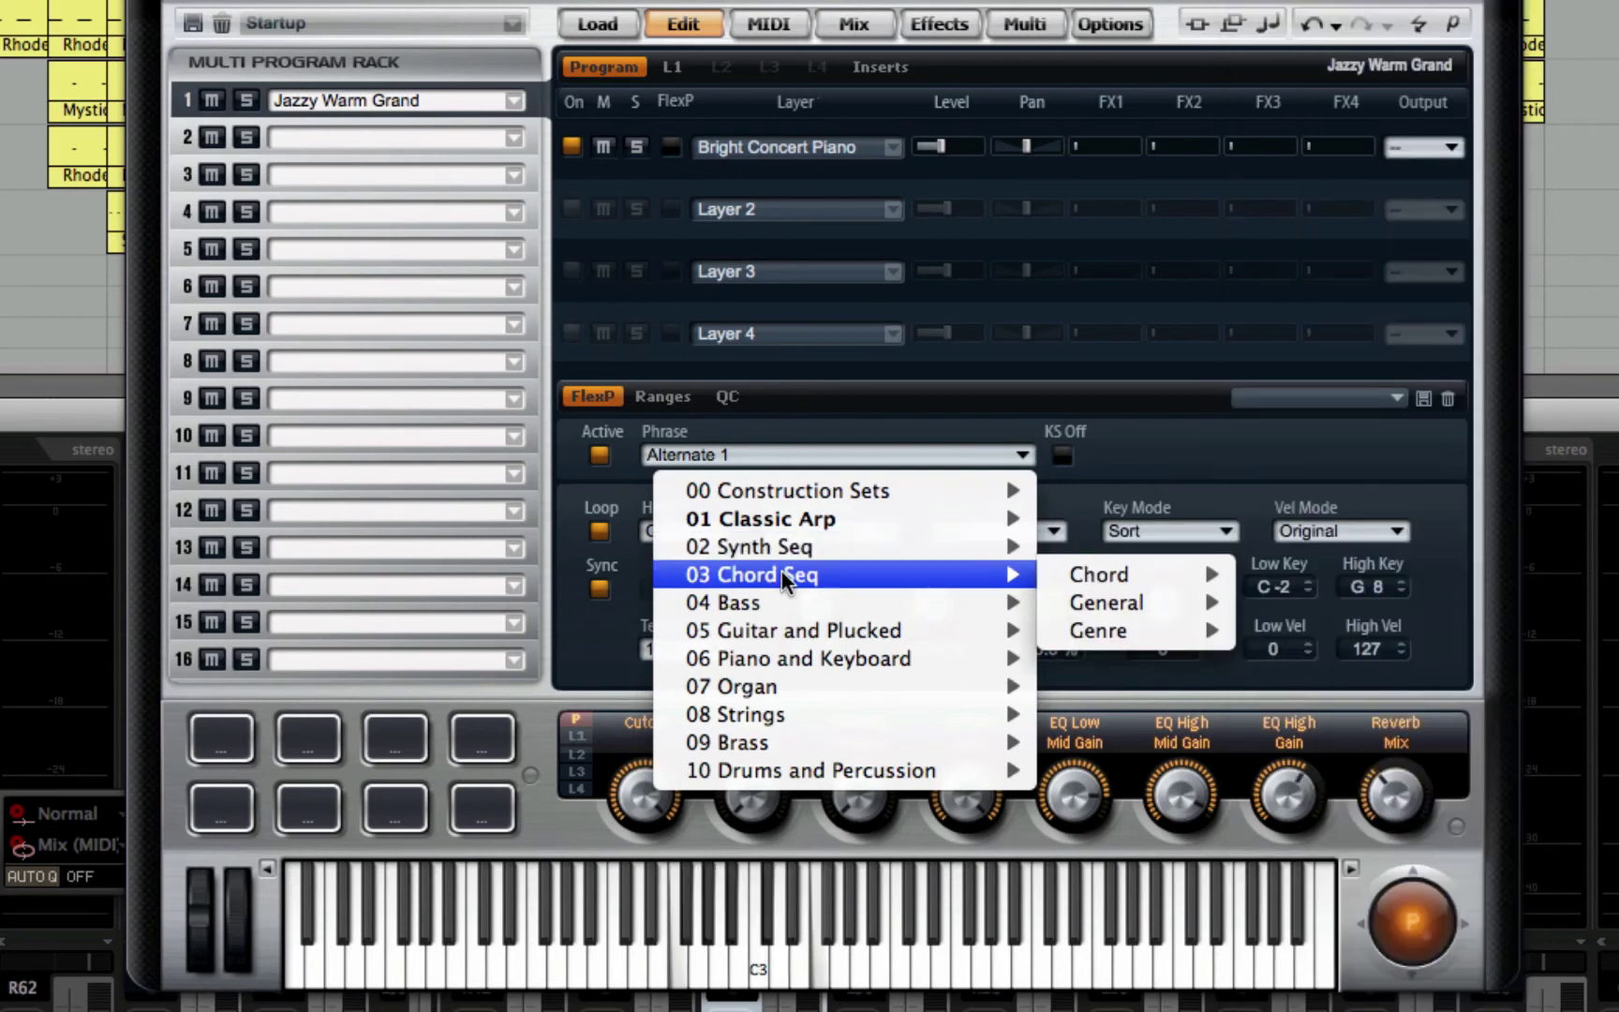
mouse_move(792, 656)
mouse_move(1100, 662)
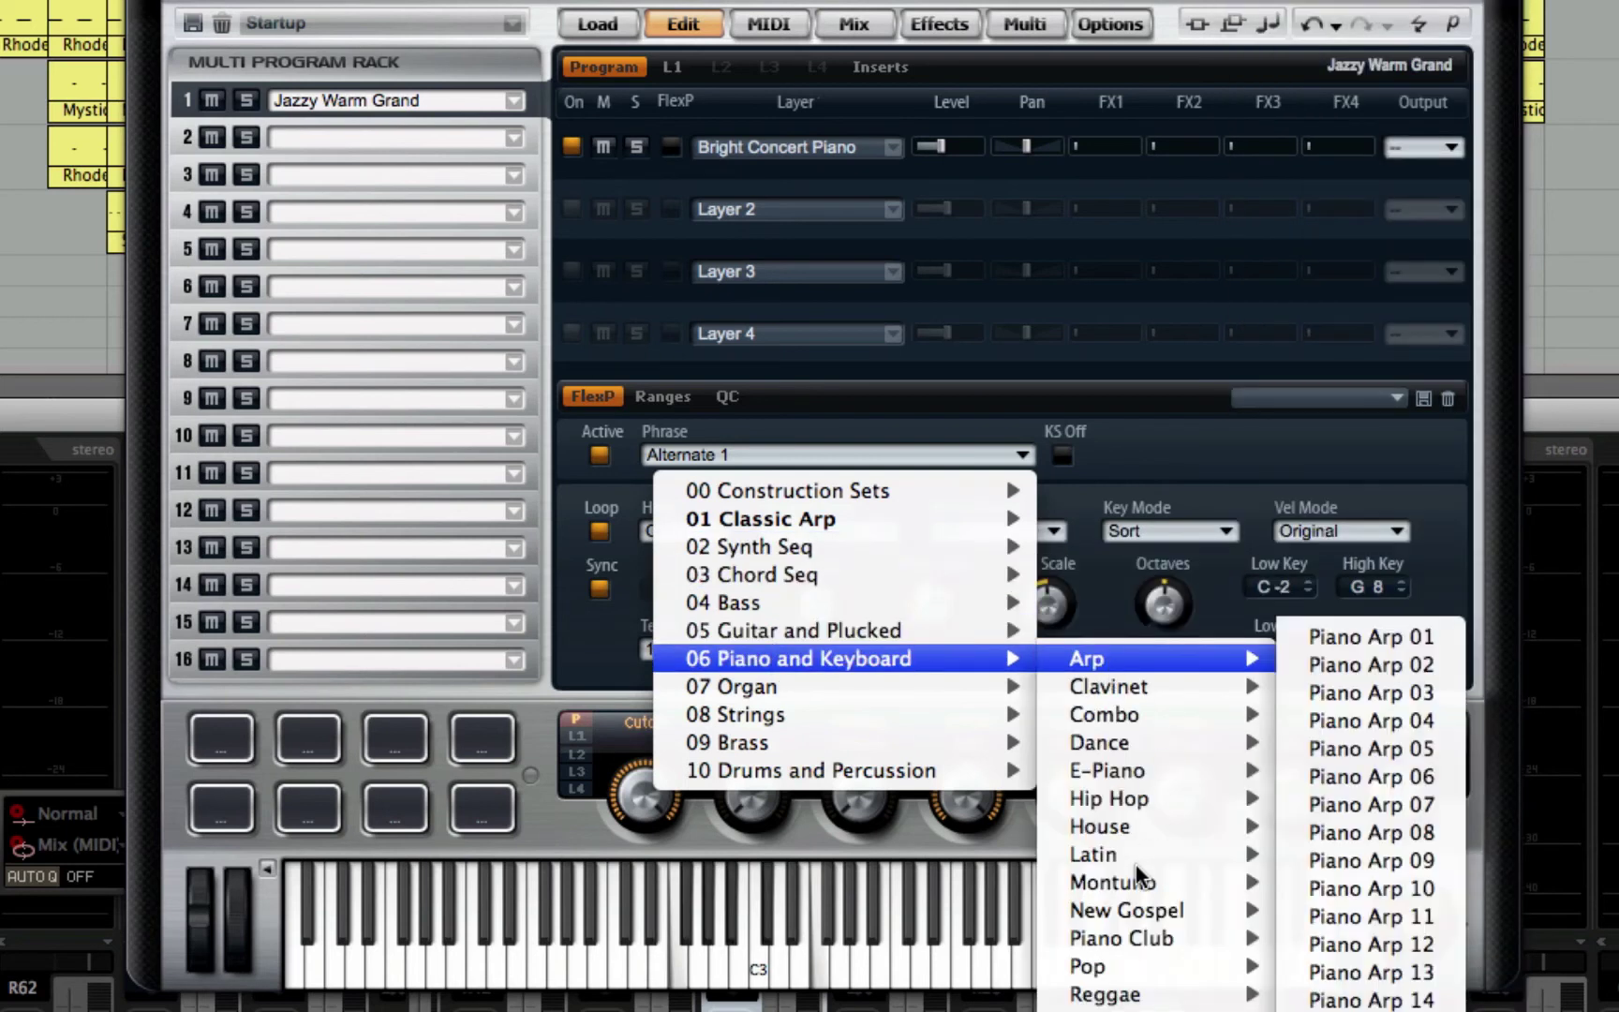
mouse_move(1121, 903)
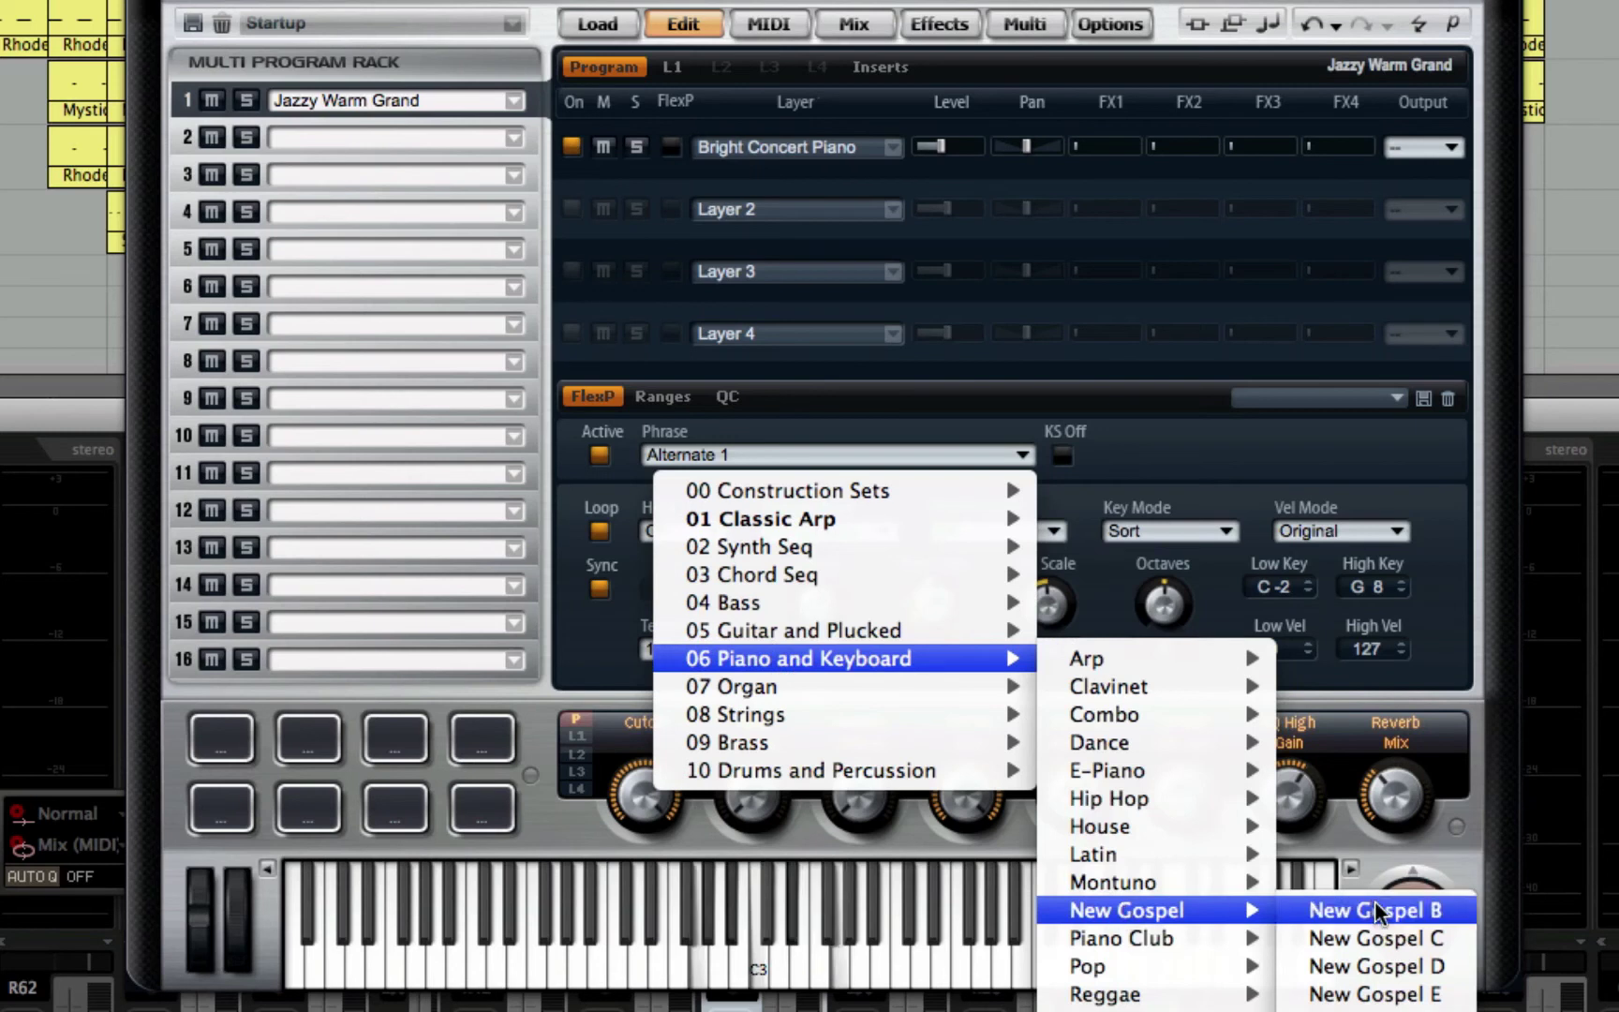
left_click(1356, 966)
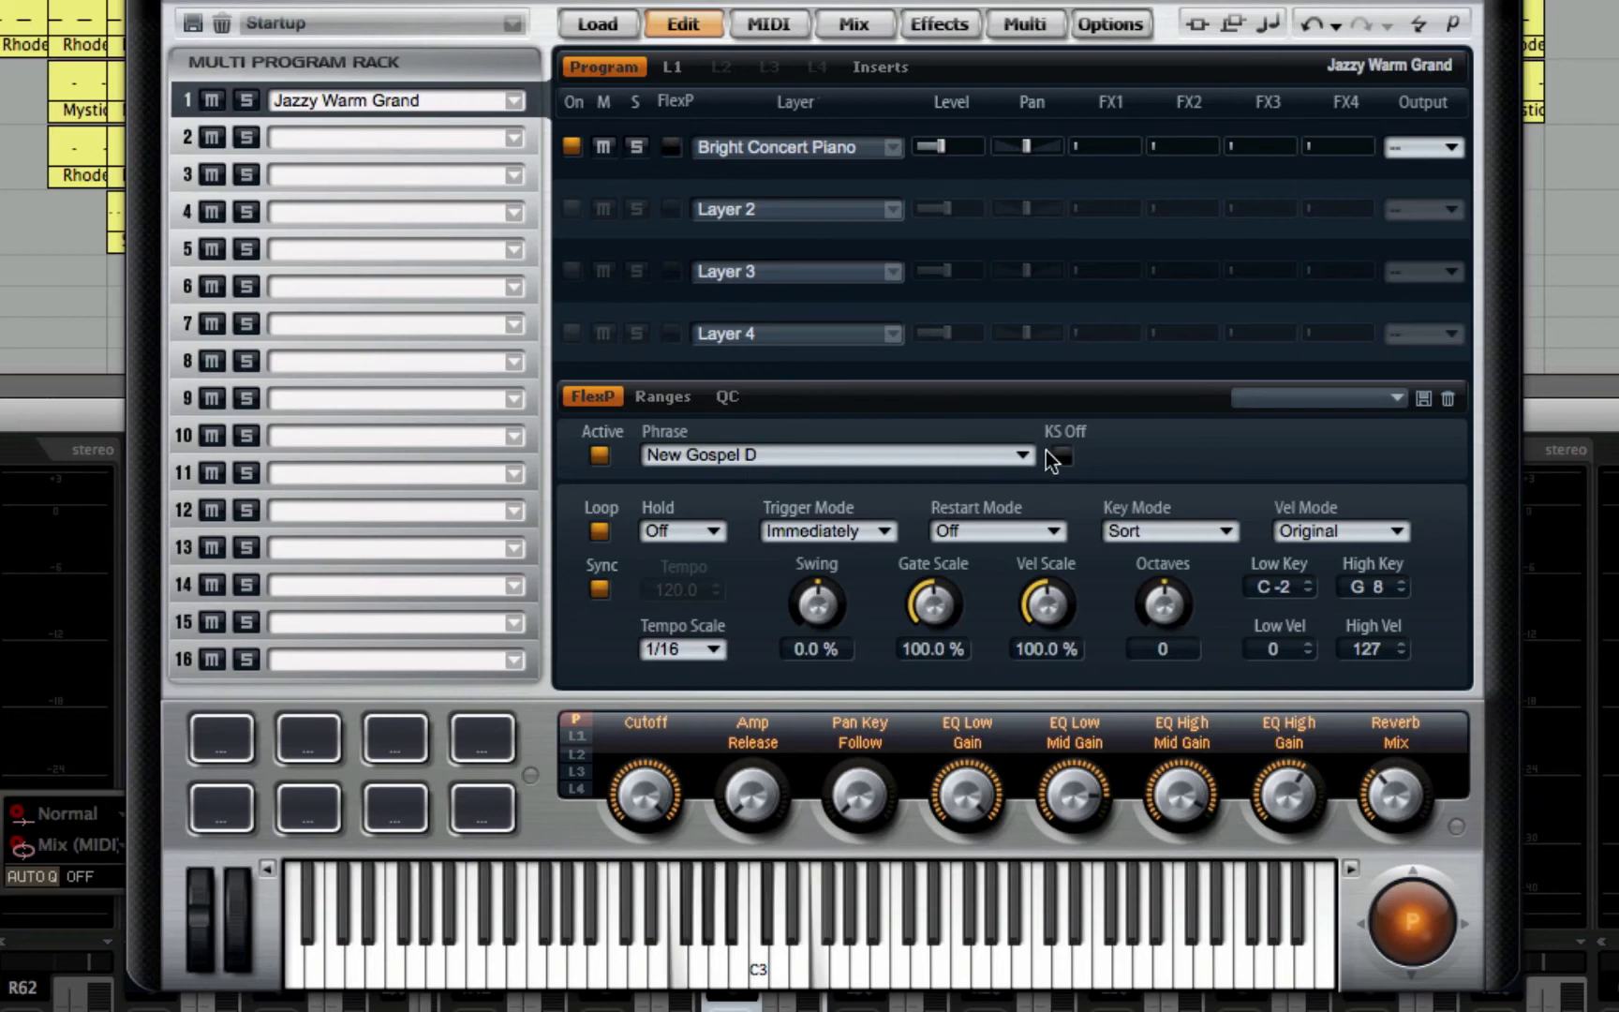
Assign the New Gospel F phrase from Piano and Keyboard to the Jazzy Warm Grand program and set Octaves to 1
left_click(1015, 455)
mouse_move(895, 659)
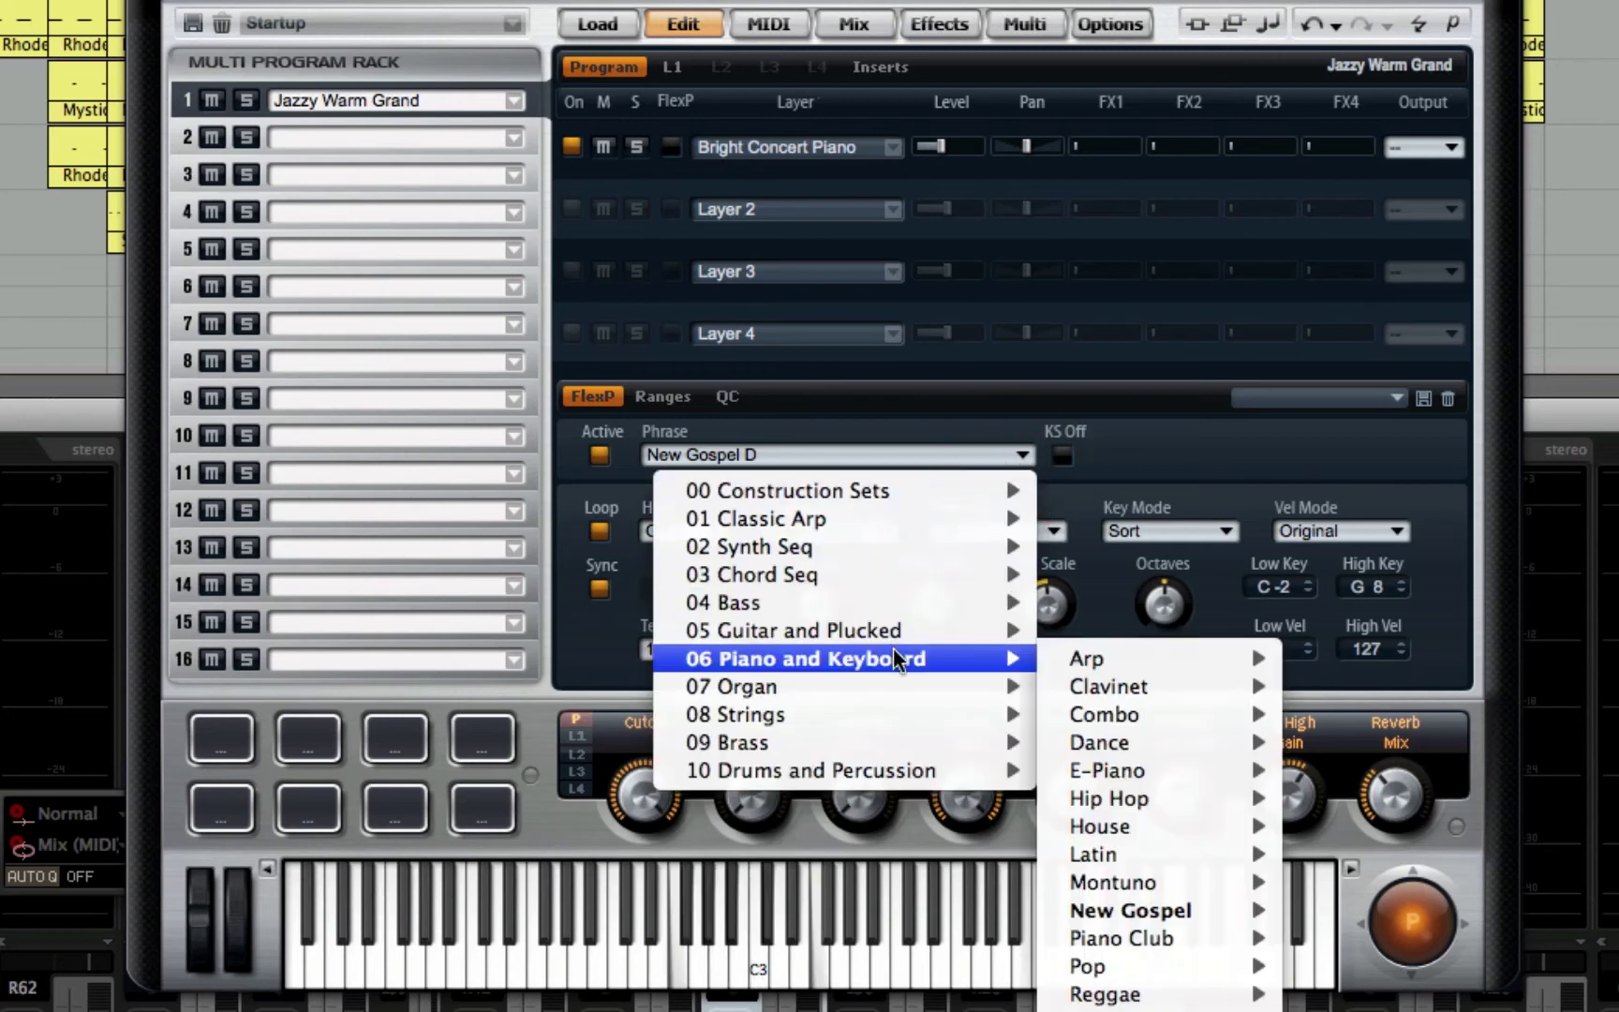
mouse_move(1152, 909)
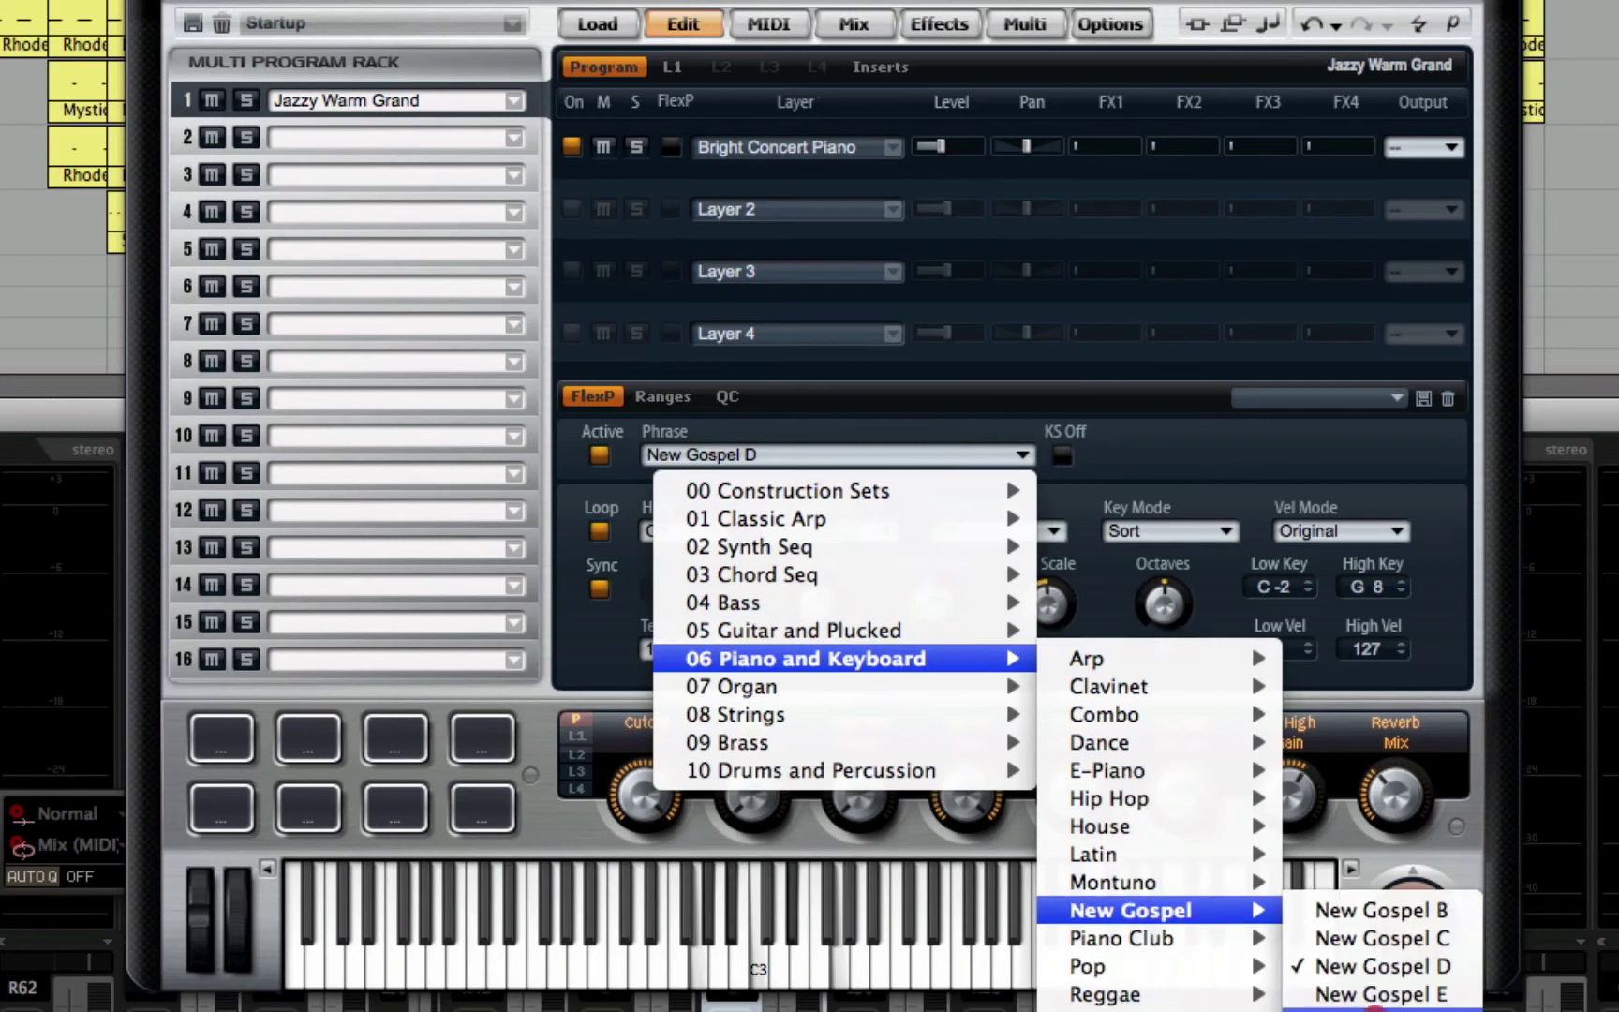
left_click(1368, 1008)
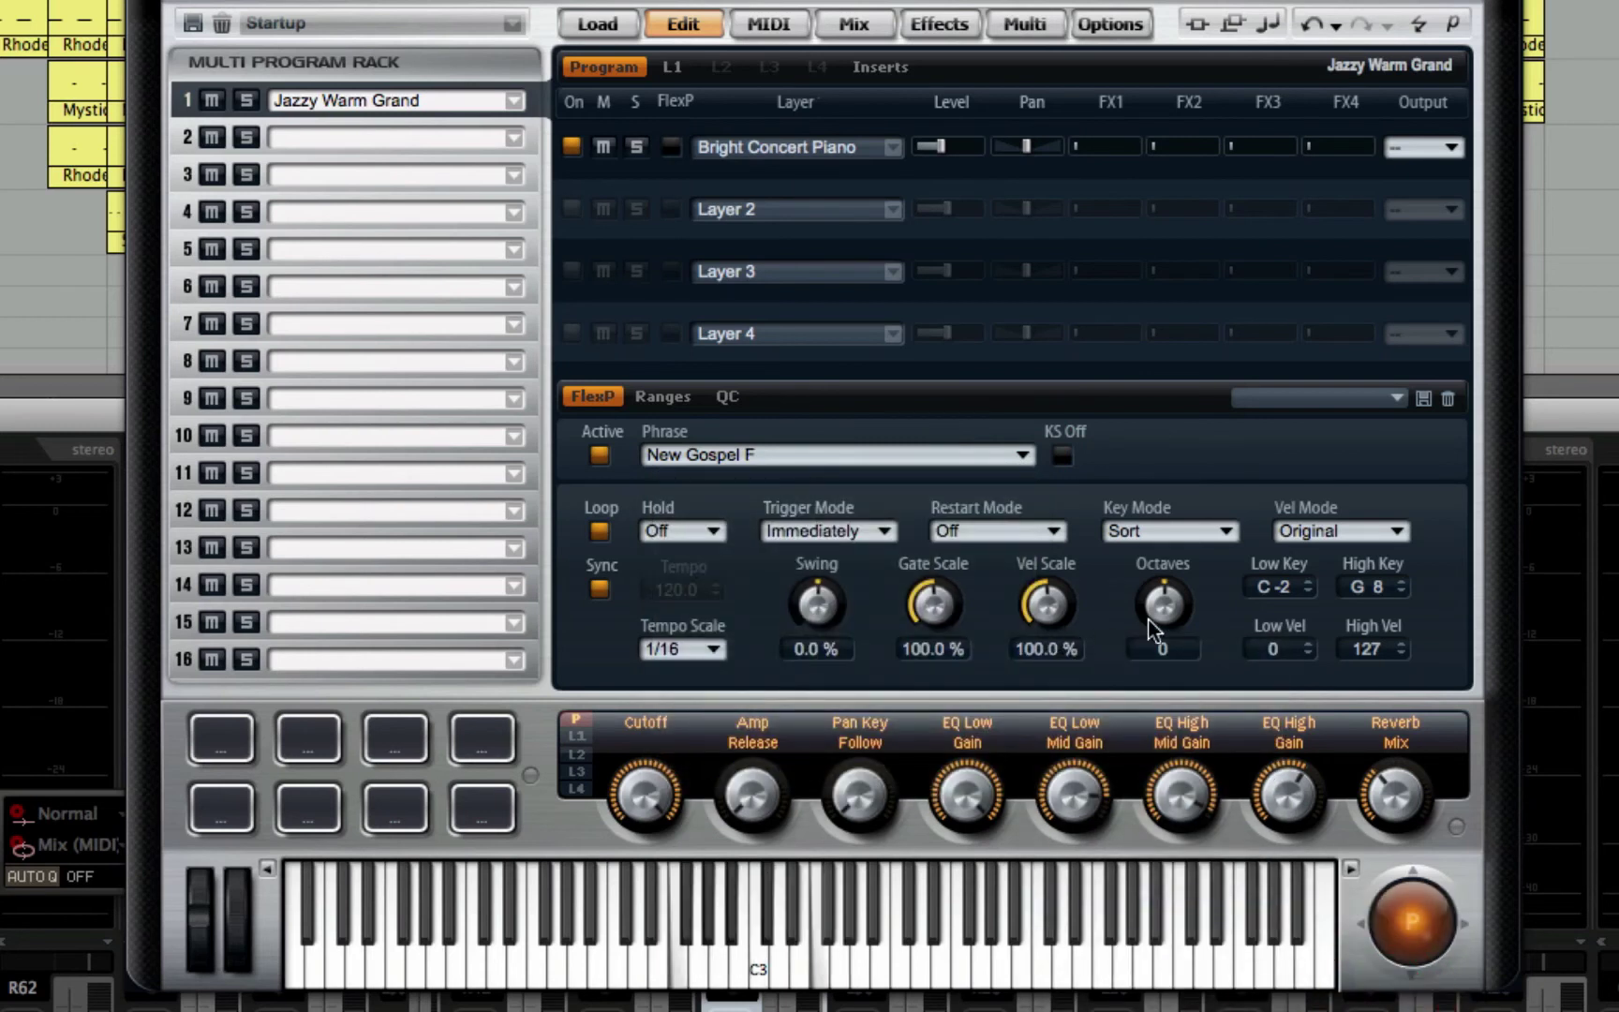
left_click_drag(1162, 592, 1164, 579)
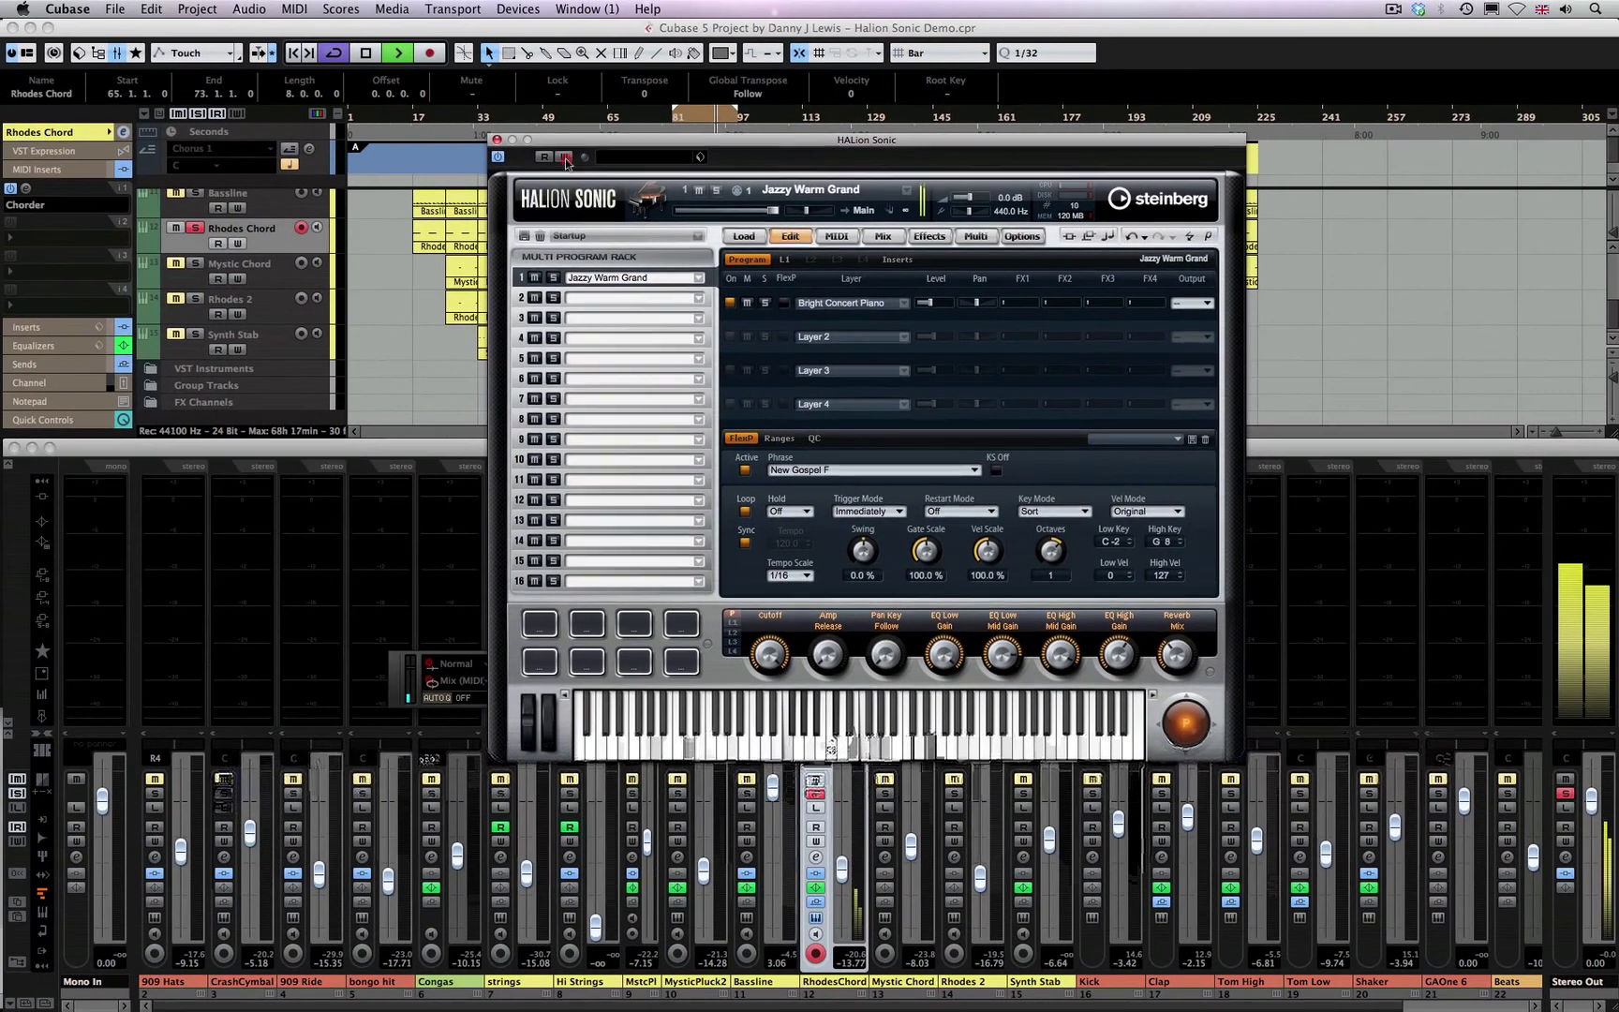
Stop playback, move the loop to start at bar 65 and open the Rhodes Chord part there in the Key Editor
left_click_drag(574, 139, 450, 445)
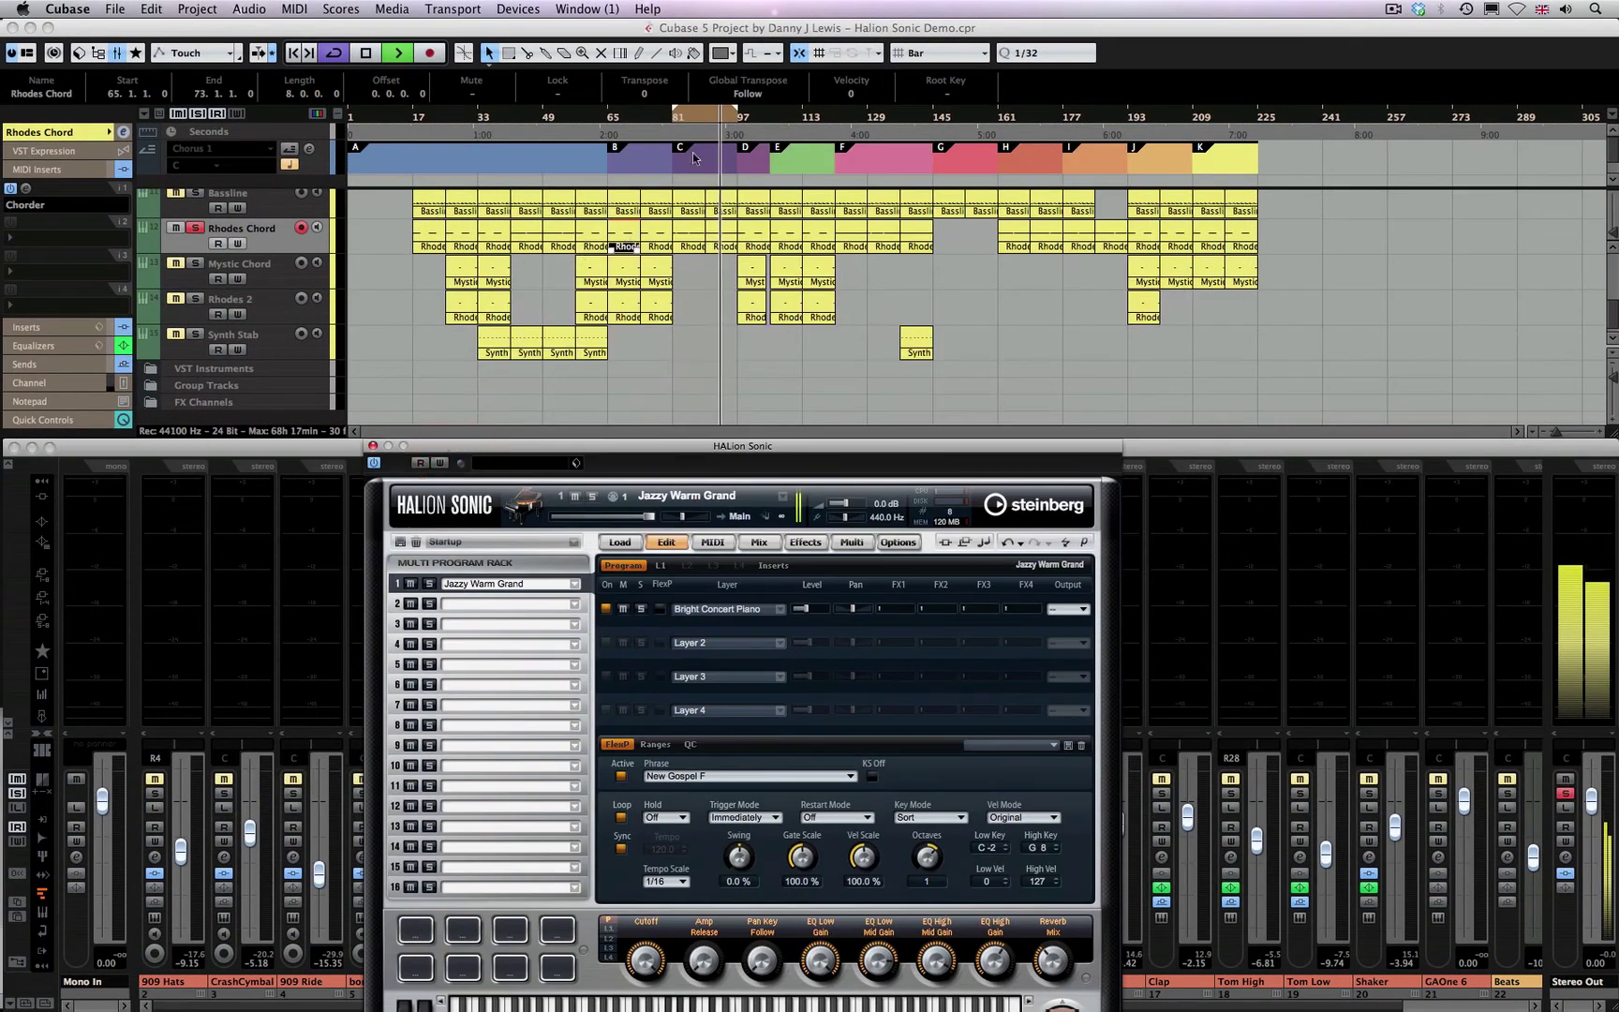
key("space")
left_click_drag(700, 114, 636, 117)
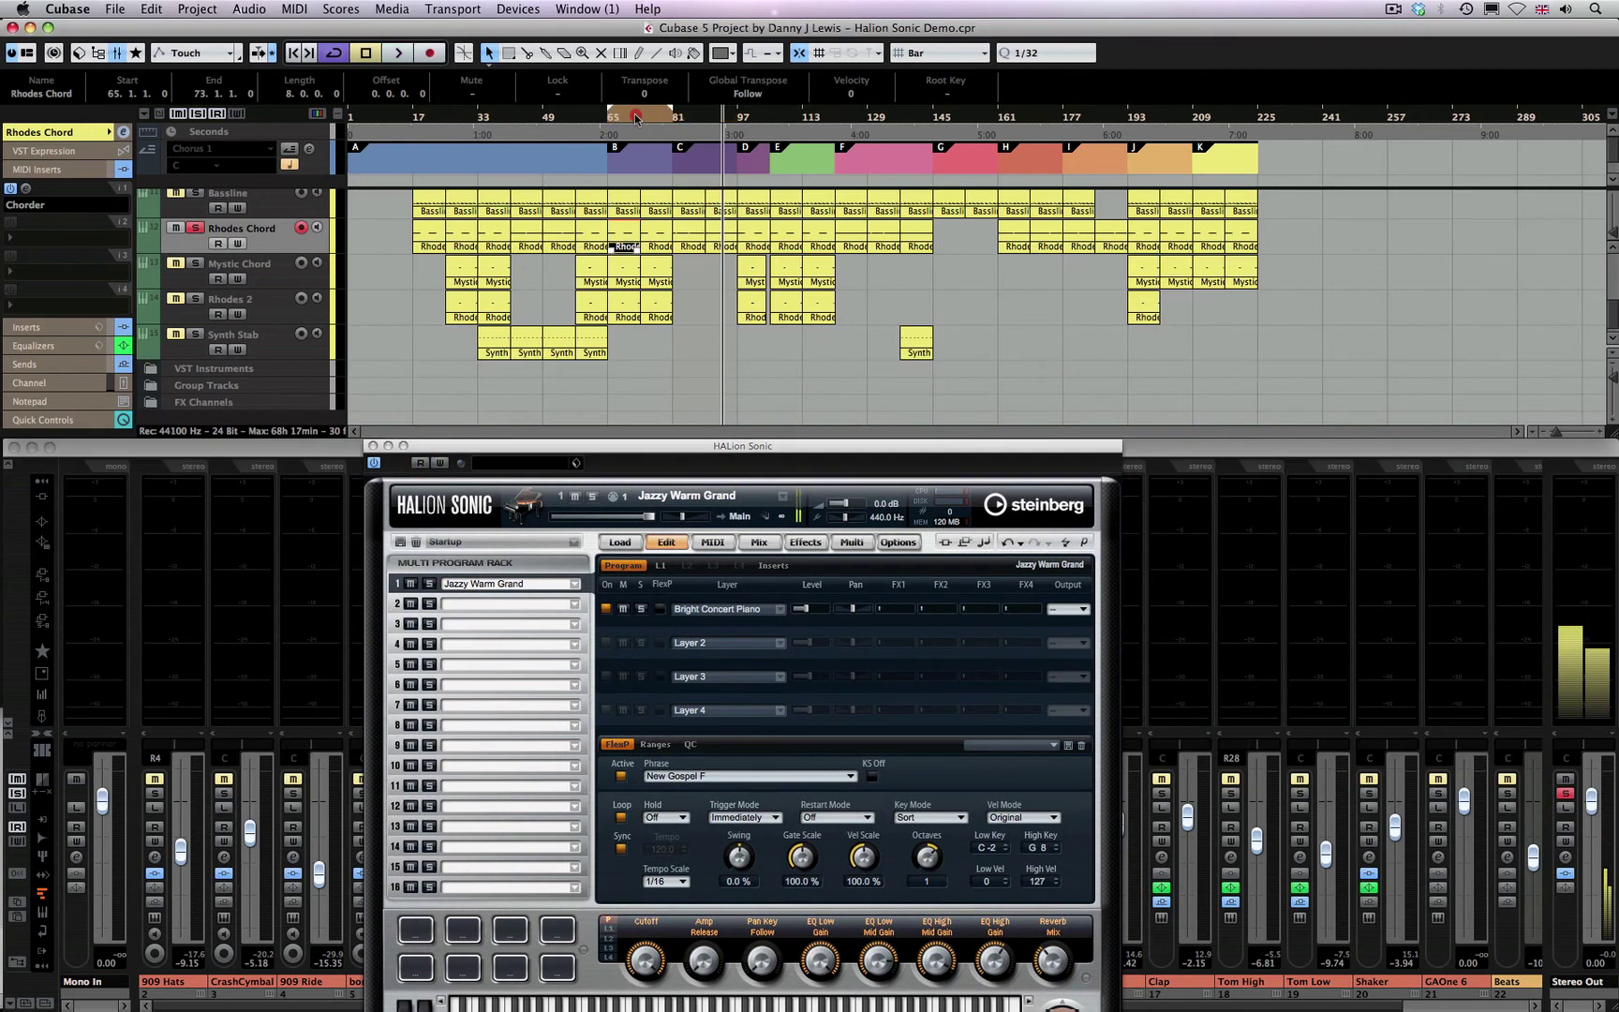
double_click(619, 234)
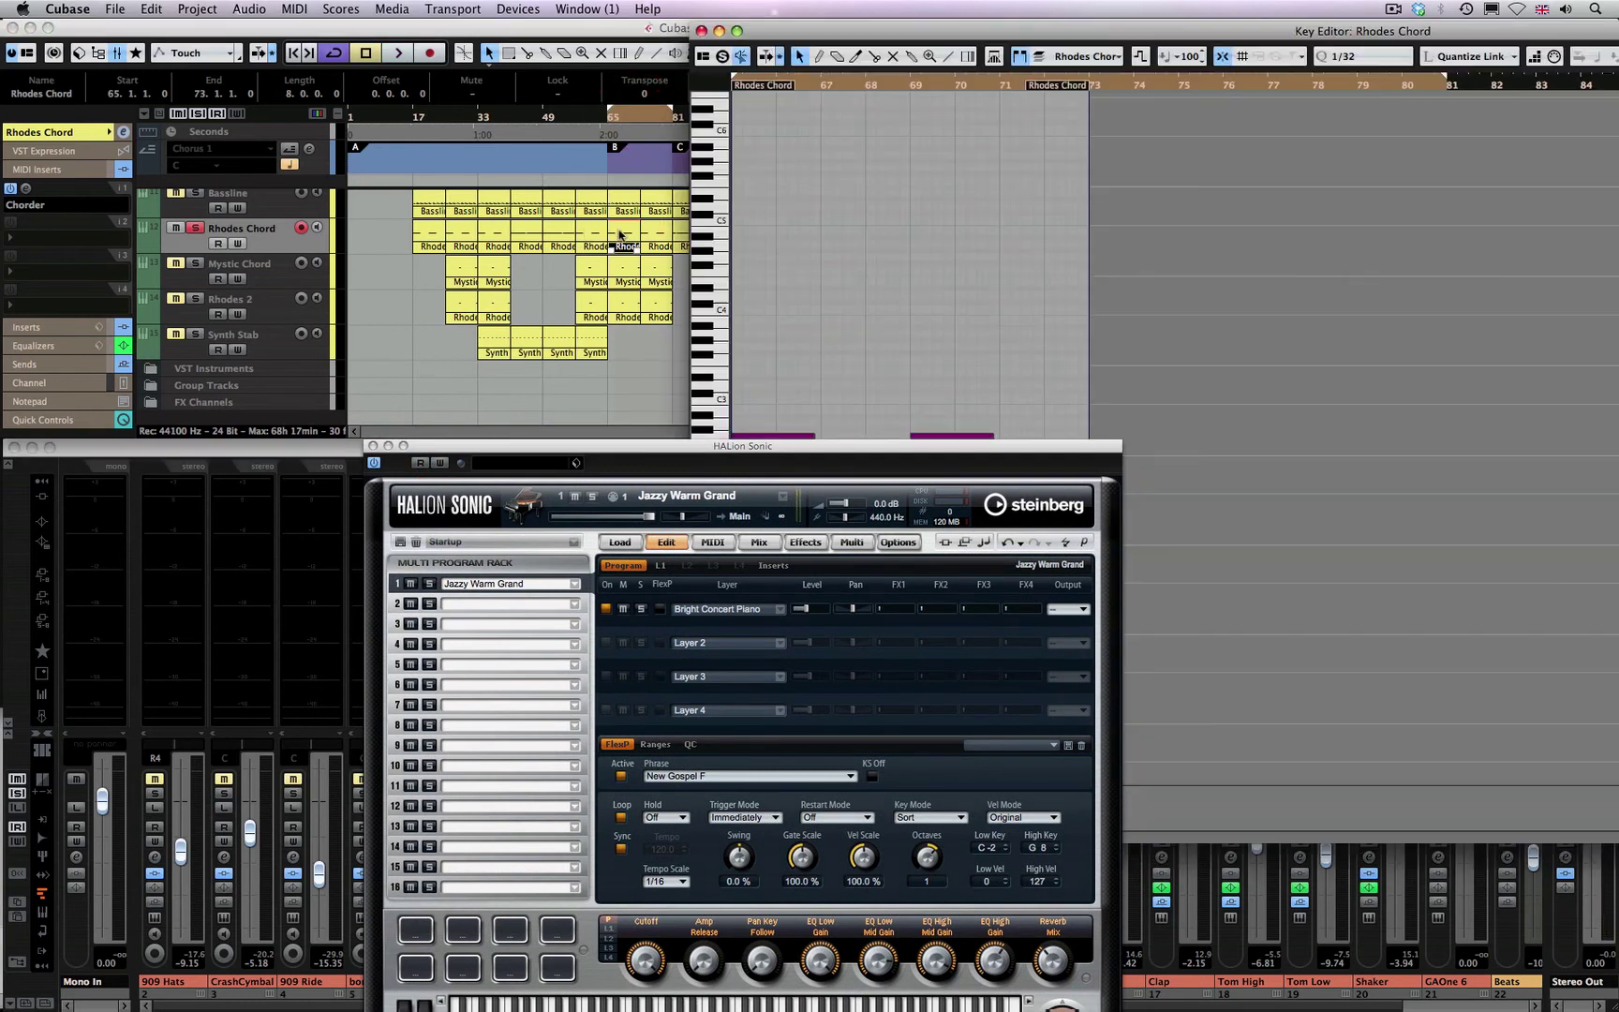
left_click_drag(826, 443, 832, 531)
Delete the part's second note and extend the first note to the end of the part at bar 73
left_click(935, 435)
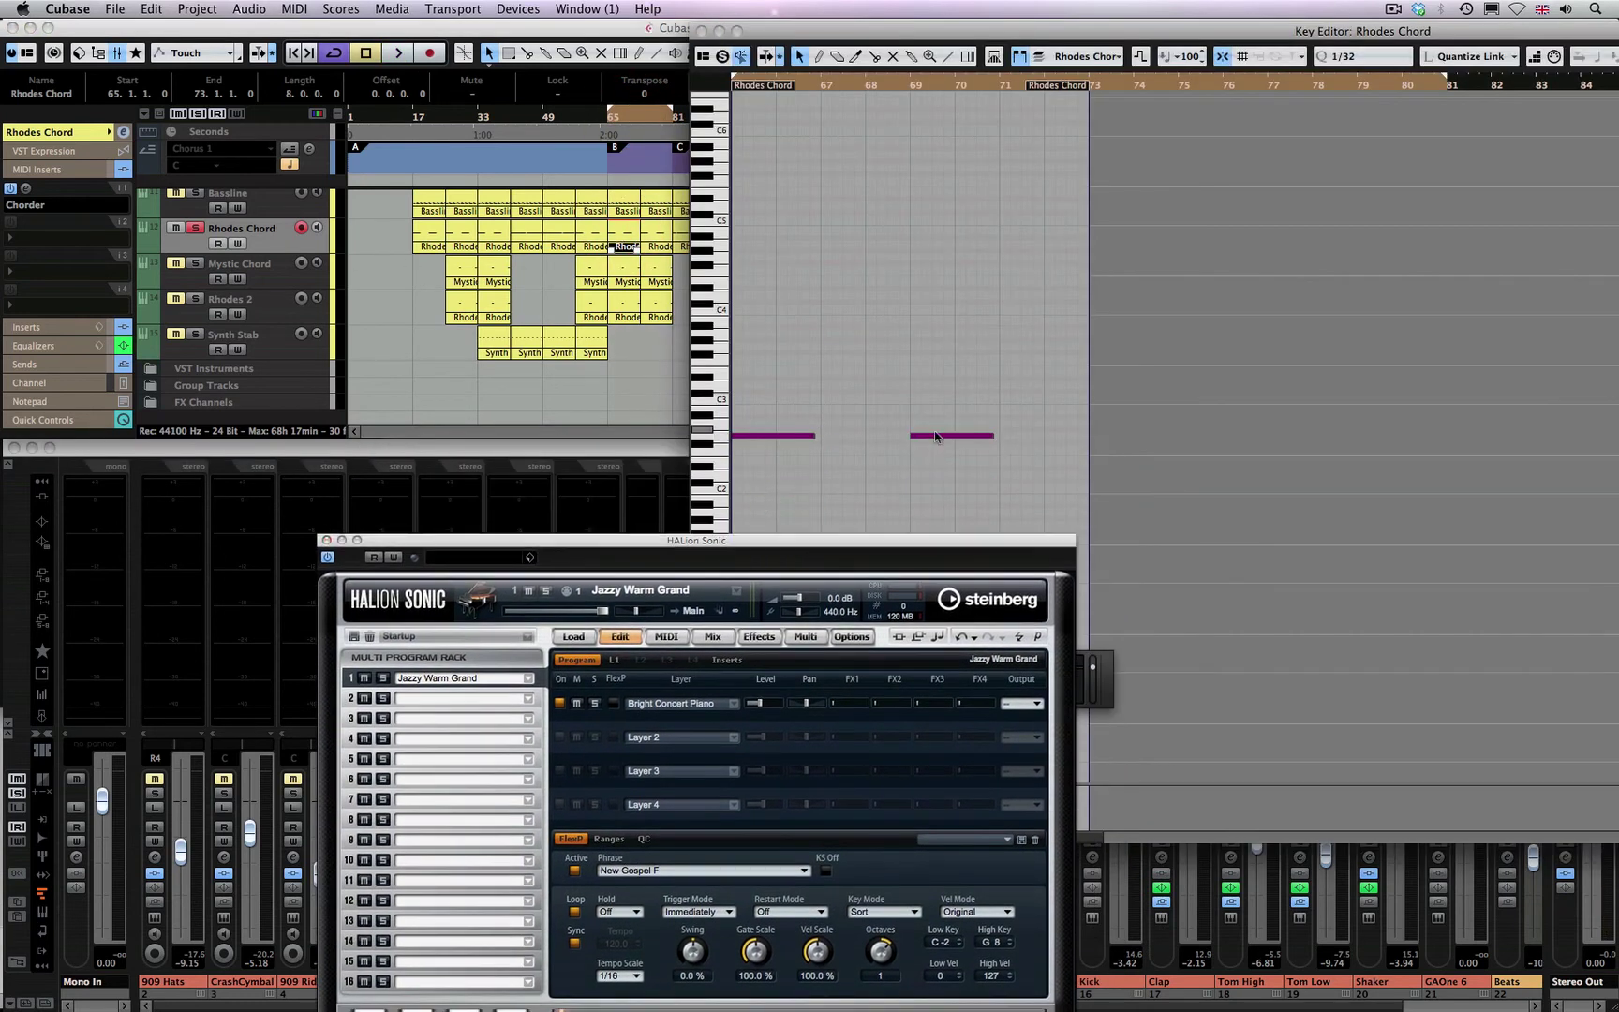
key("Delete")
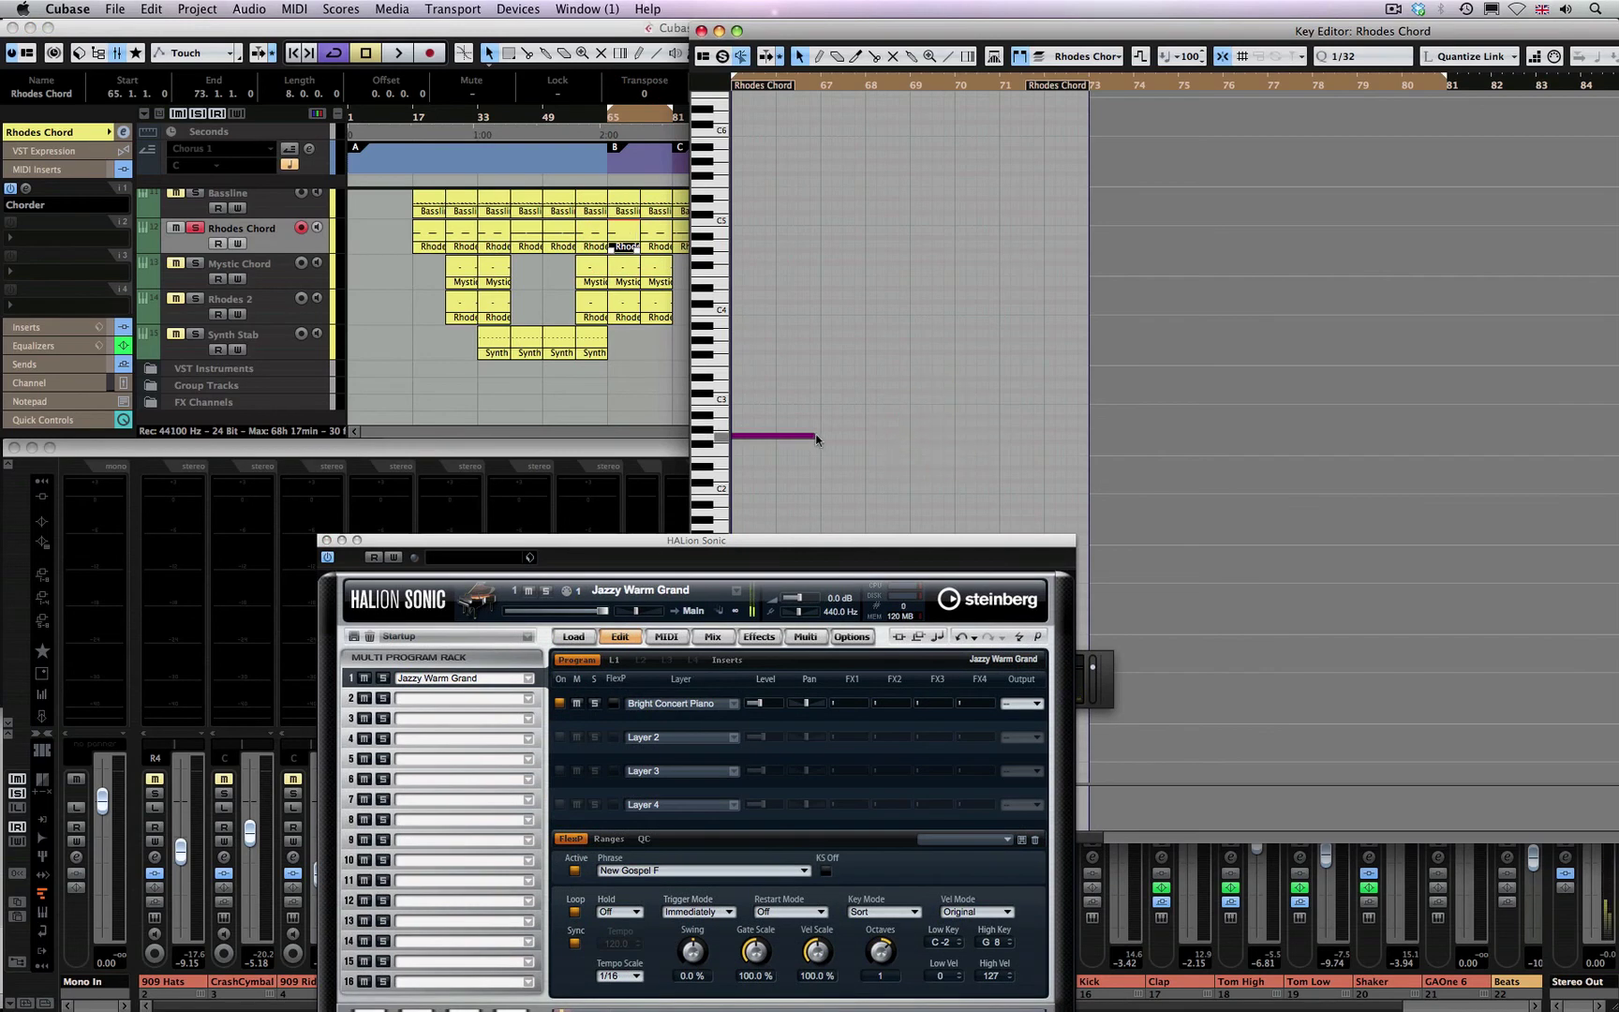
left_click_drag(824, 434, 1087, 447)
Play the loop while setting the phrase's Gate Scale to 92% and Swing to 6%
key("space")
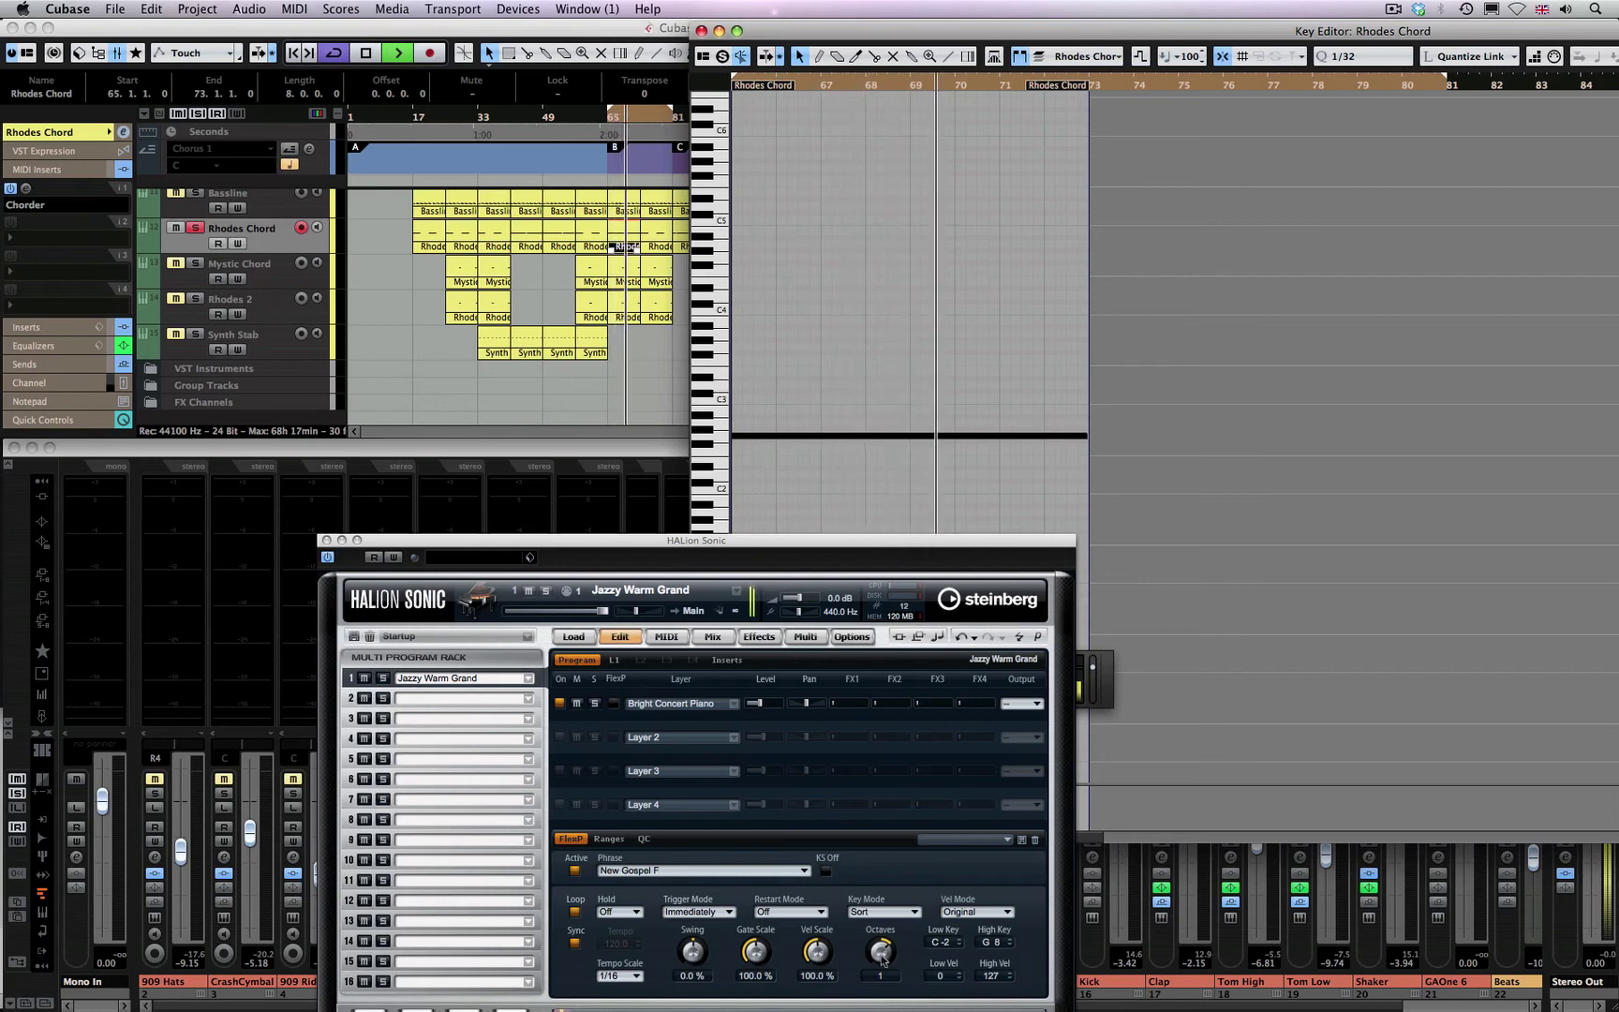
left_click_drag(755, 952, 693, 956)
key("space")
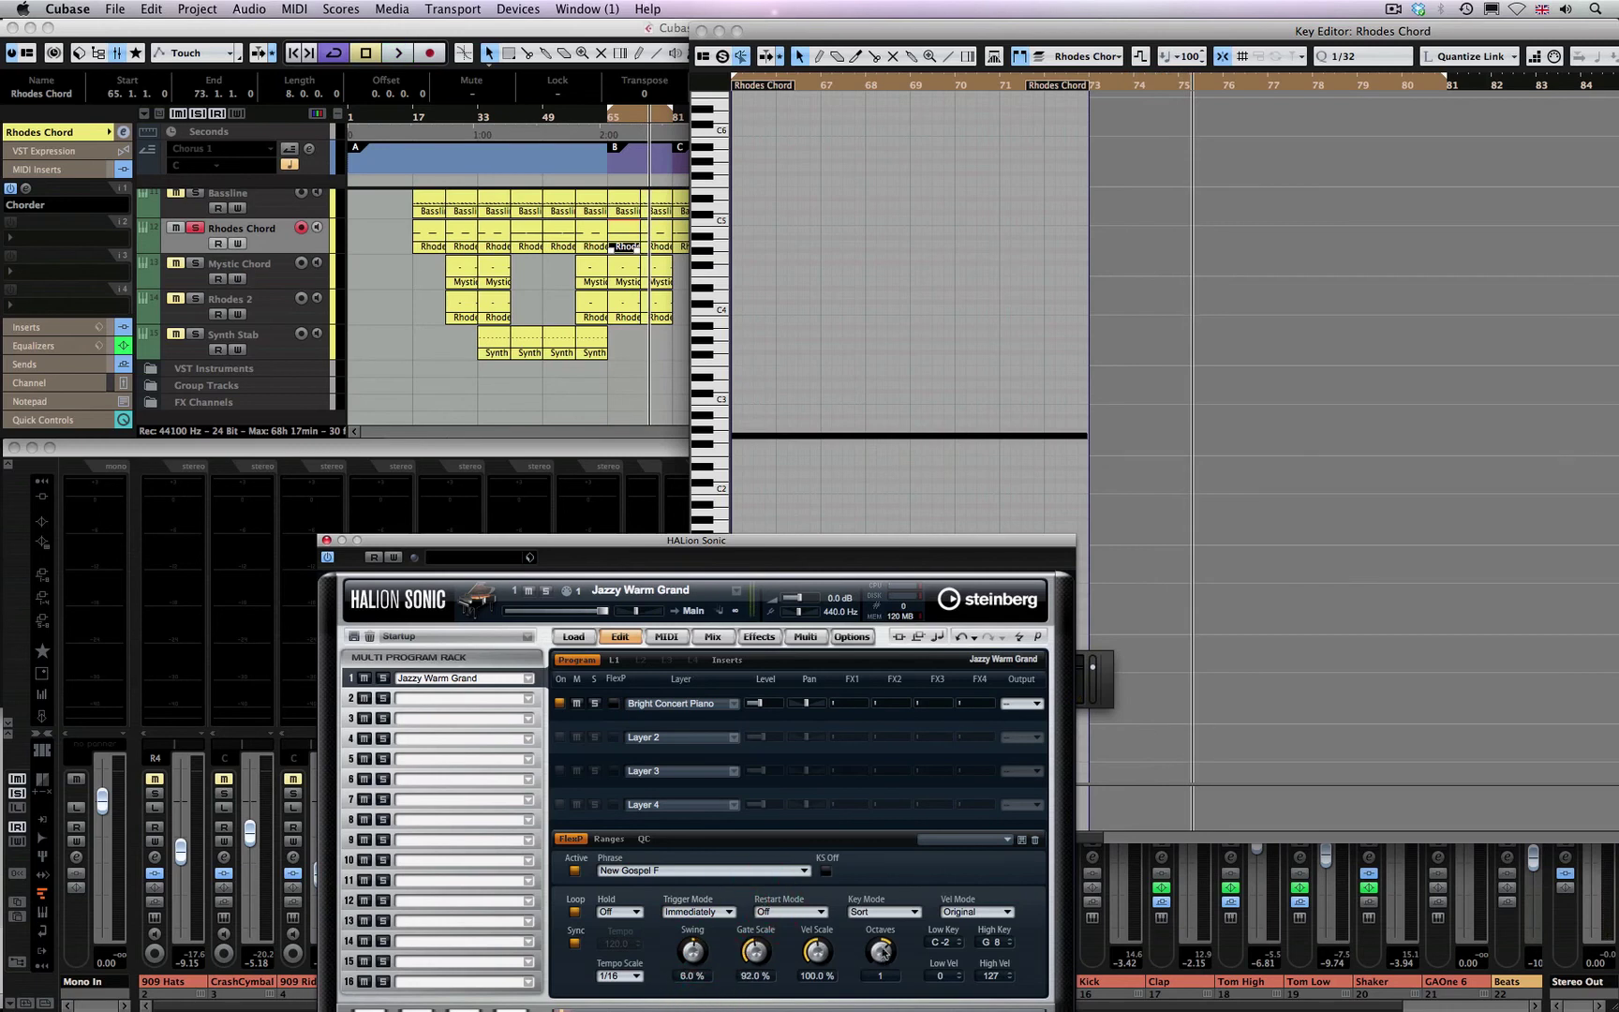
Assign the New Gospel G phrase from Piano and Keyboard with Octaves at 0 and play the loop
left_click(770, 877)
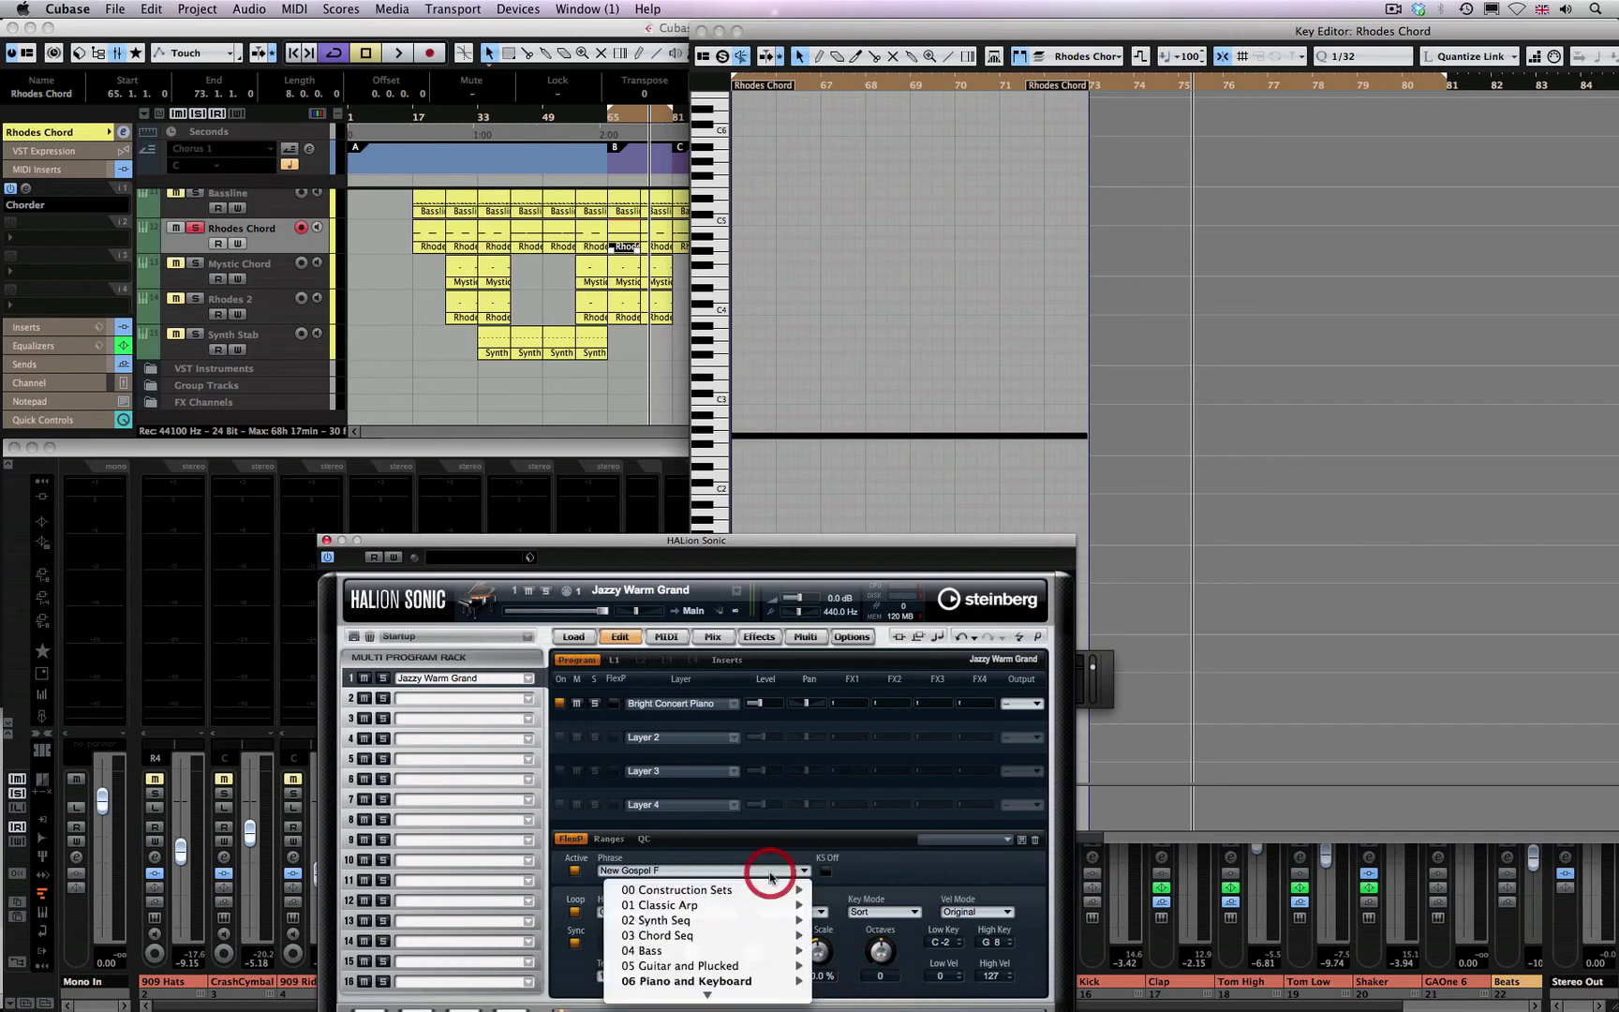
mouse_move(745, 981)
mouse_move(871, 916)
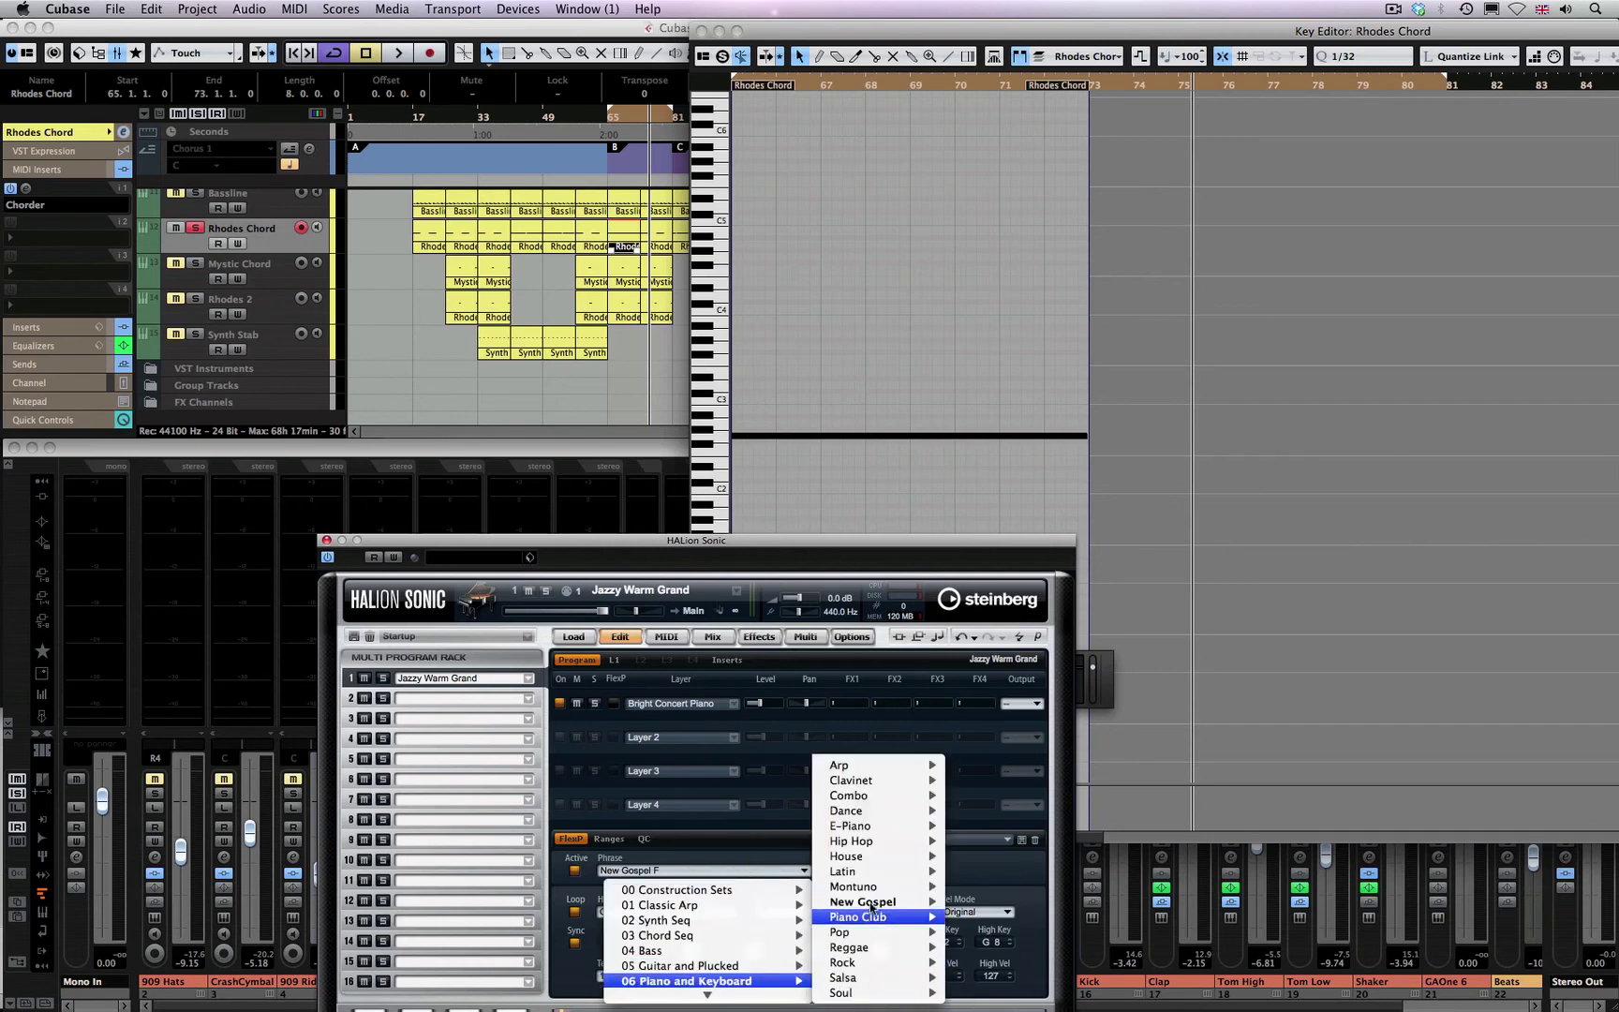
left_click(999, 975)
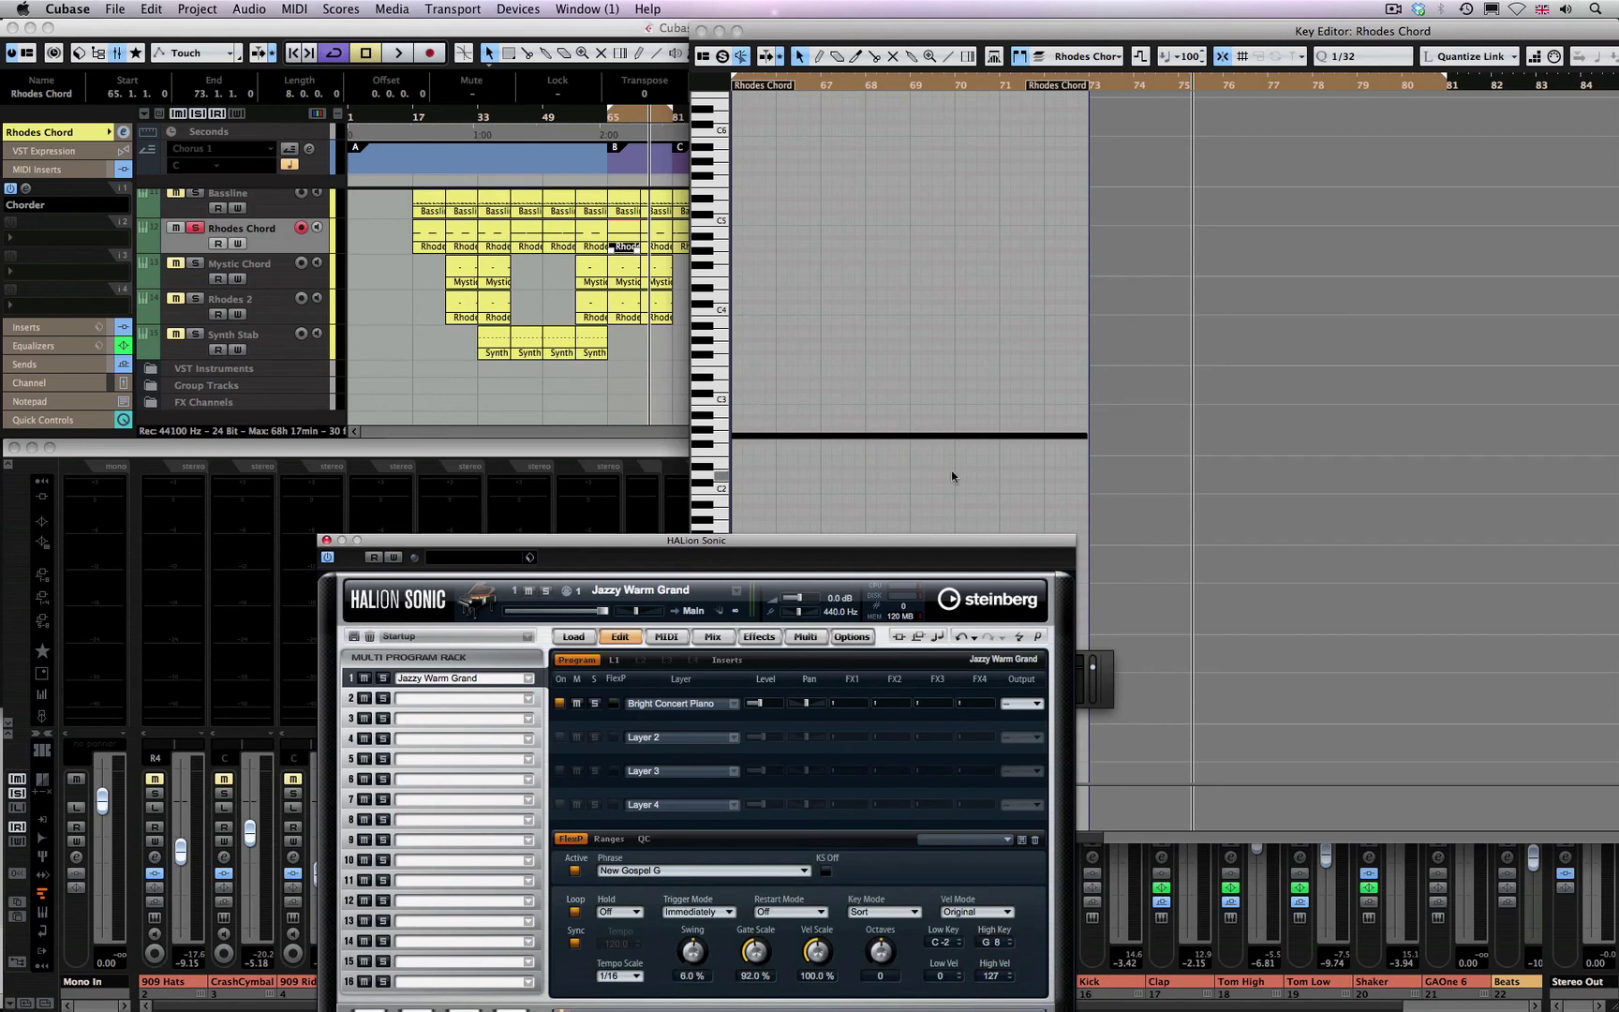
key("space")
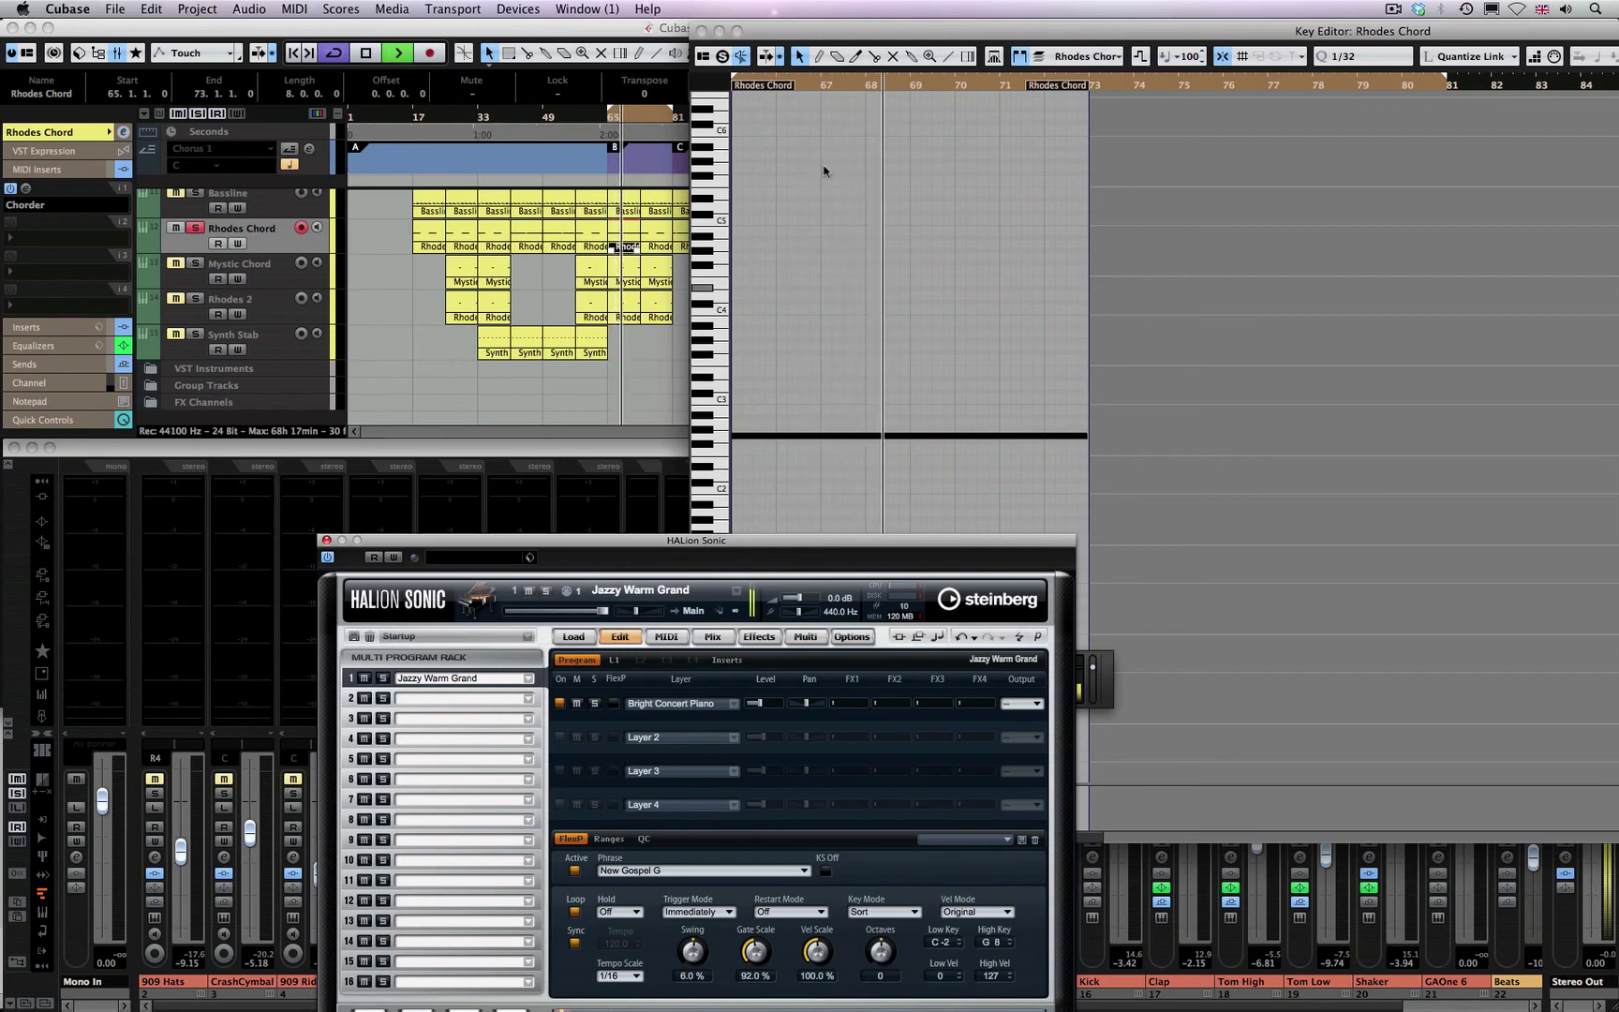
Close the Key Editor, move the playback loop to start at bar 81 and play from there
left_click(702, 31)
left_click(706, 305)
key("space")
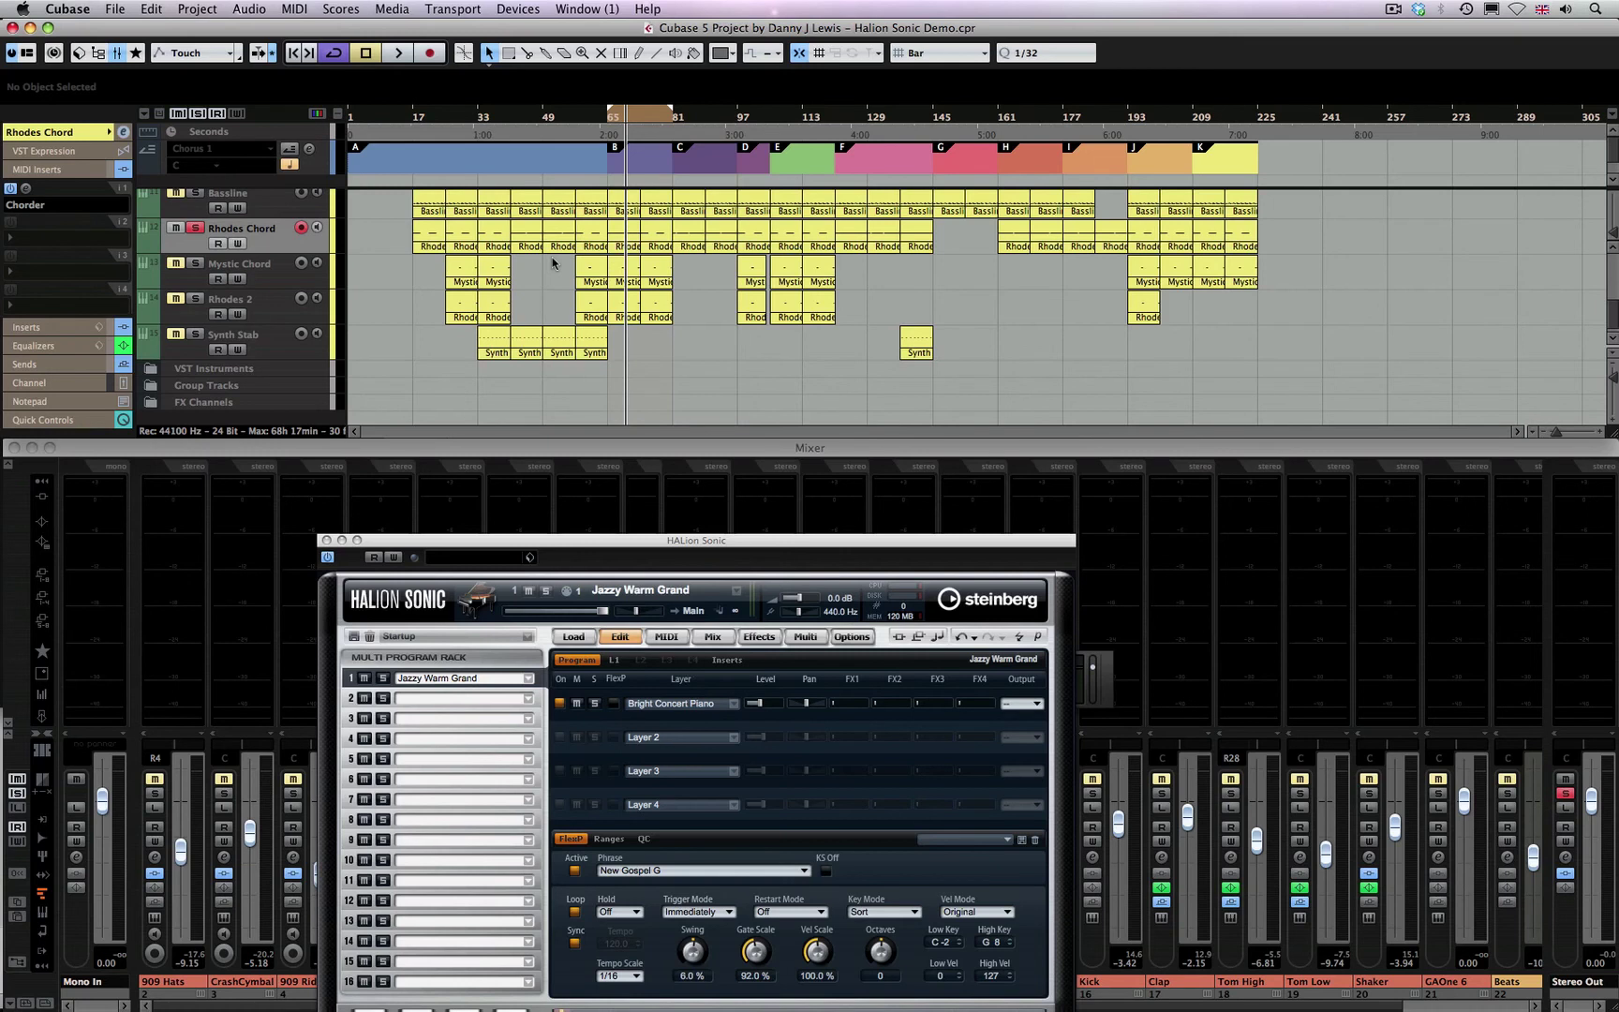
left_click_drag(648, 113, 702, 114)
left_click(714, 171)
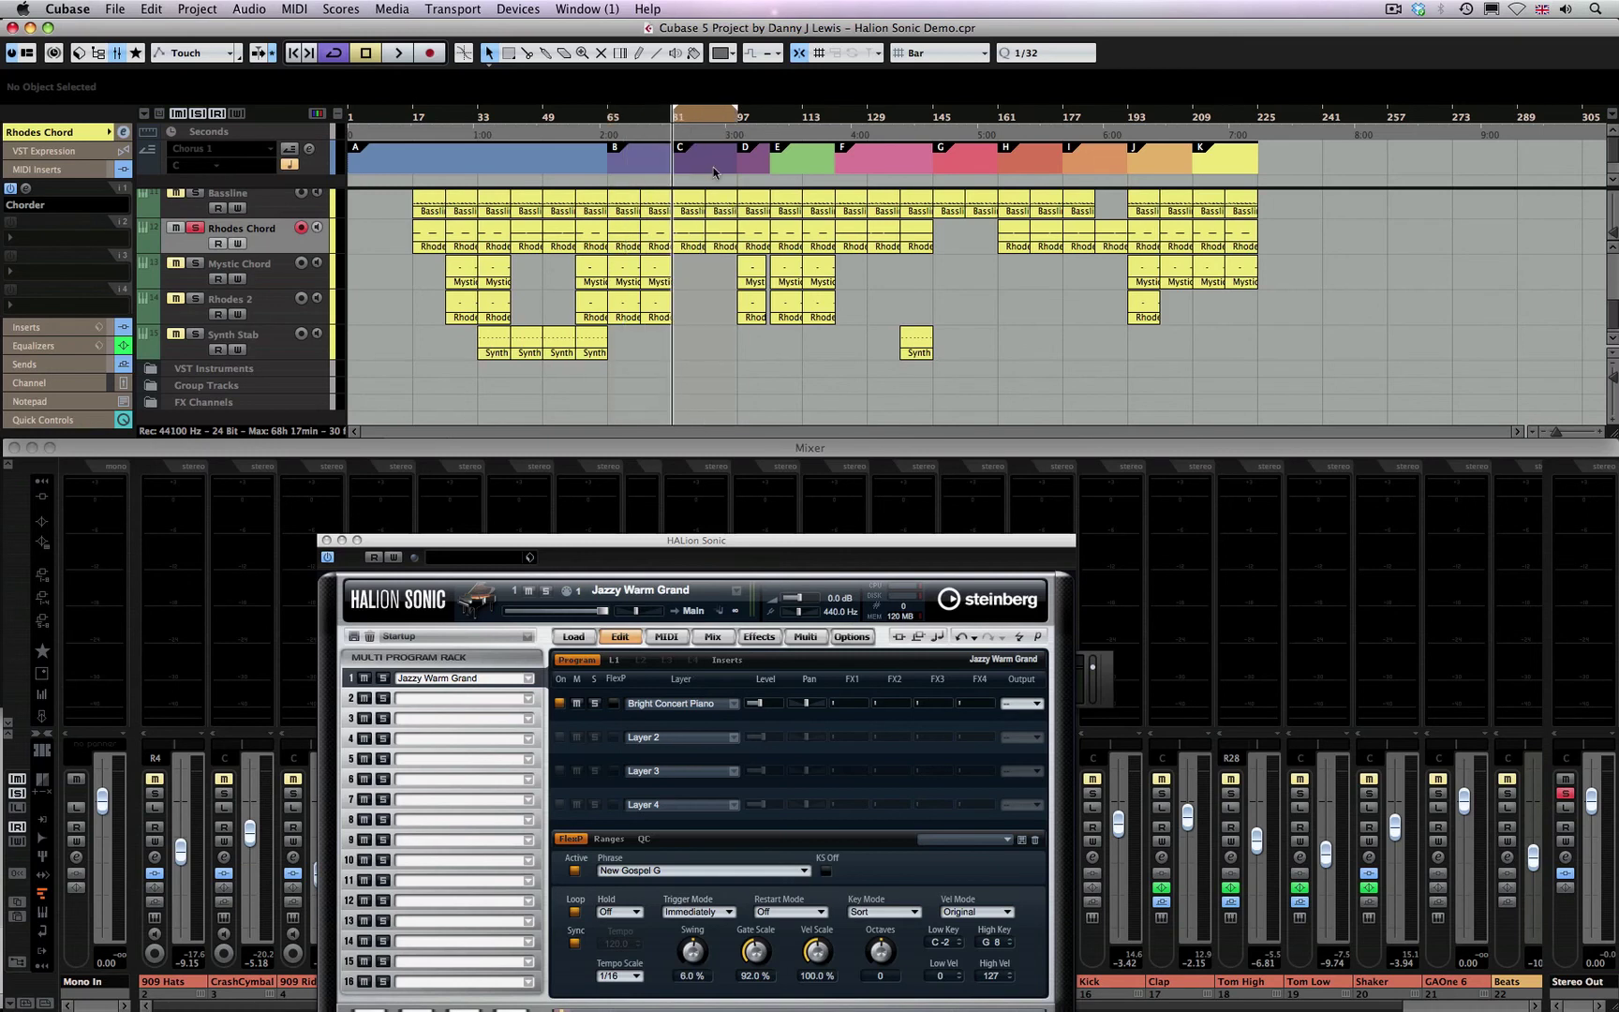
key("space")
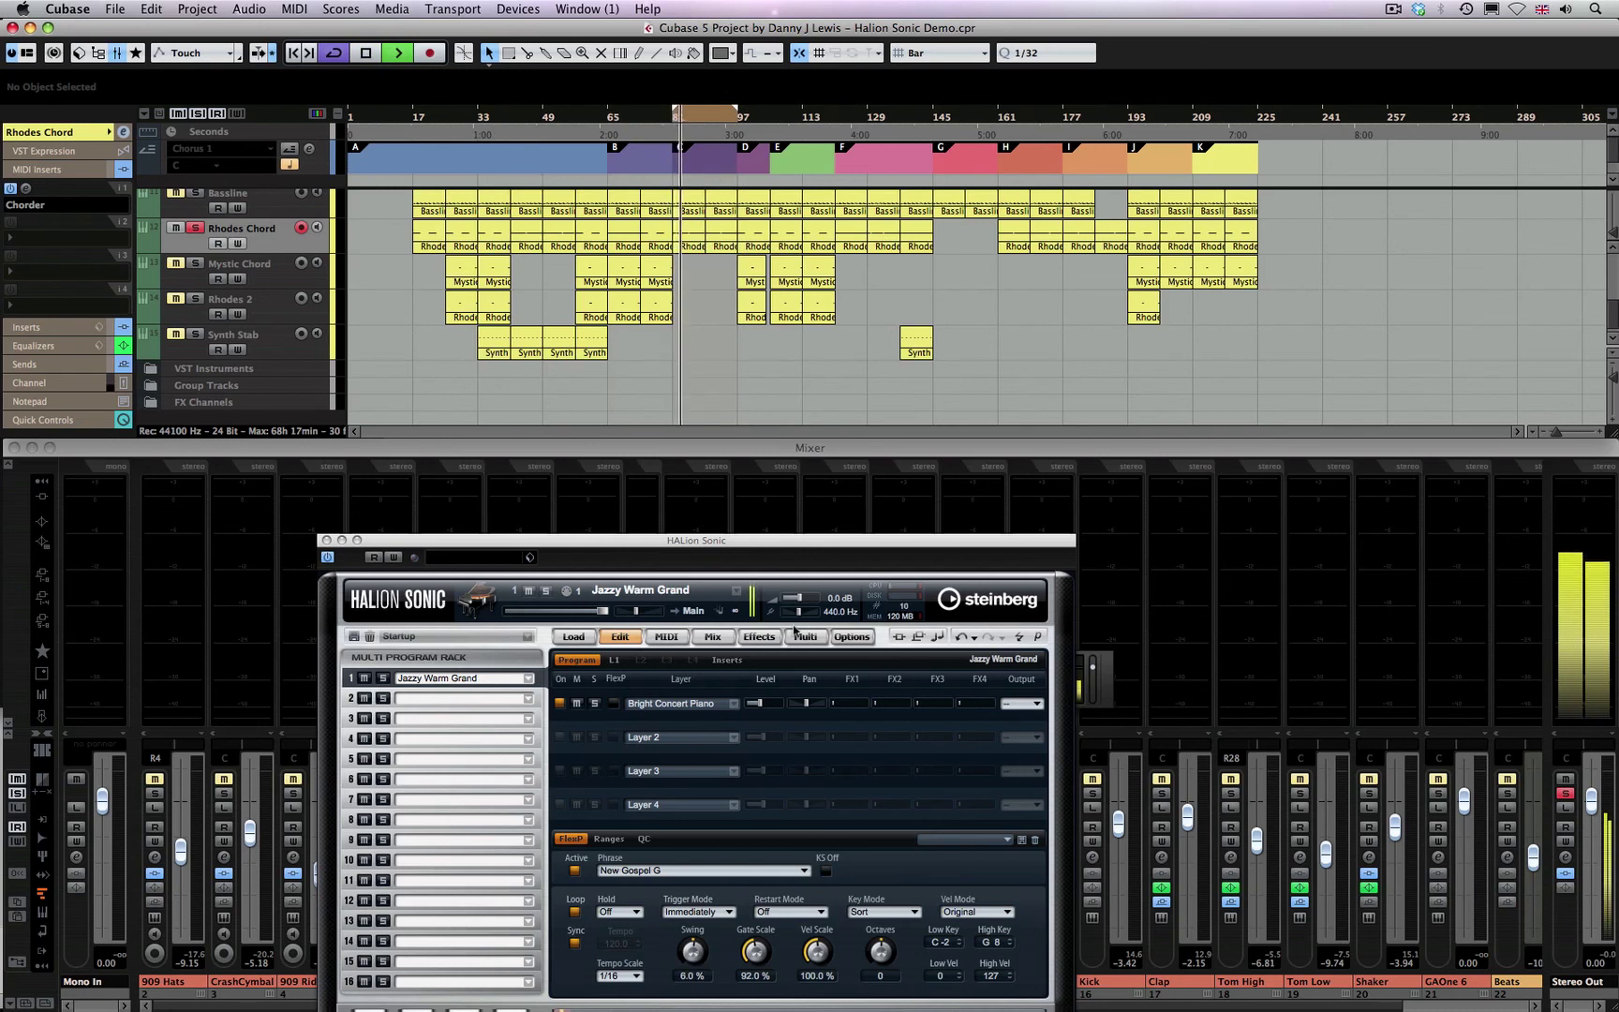
Assign the Cool Funk A phrase from the Piano and Keyboard Dance category during playback
left_click(803, 872)
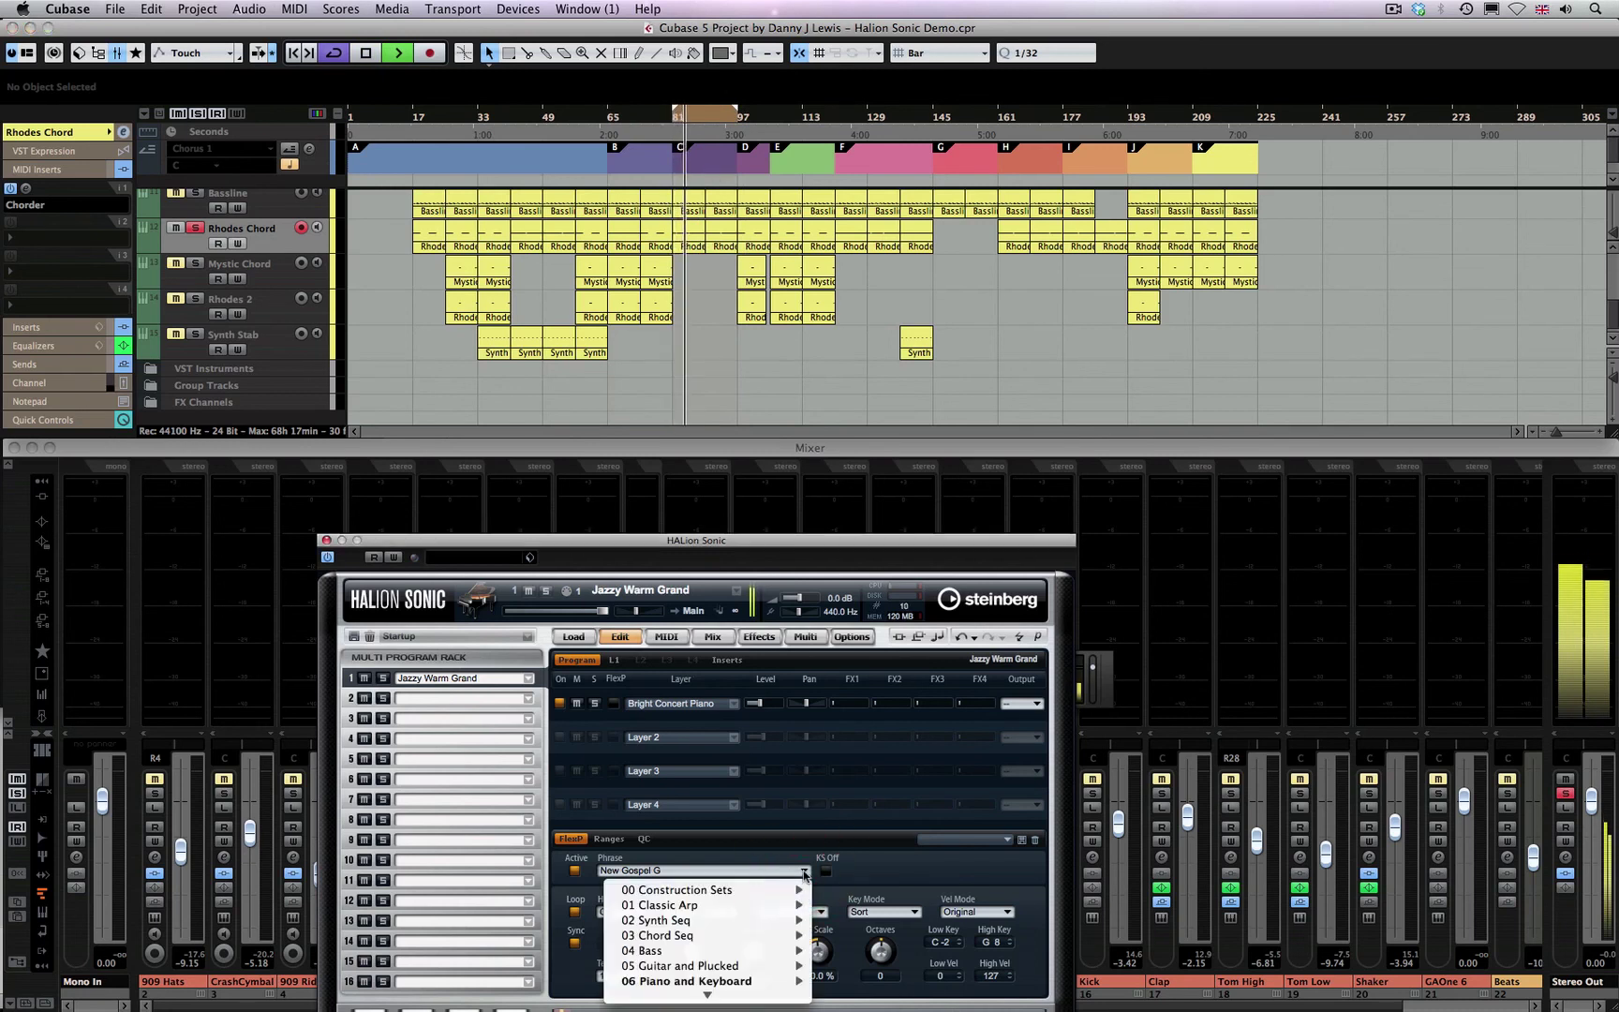
mouse_move(769, 980)
mouse_move(872, 978)
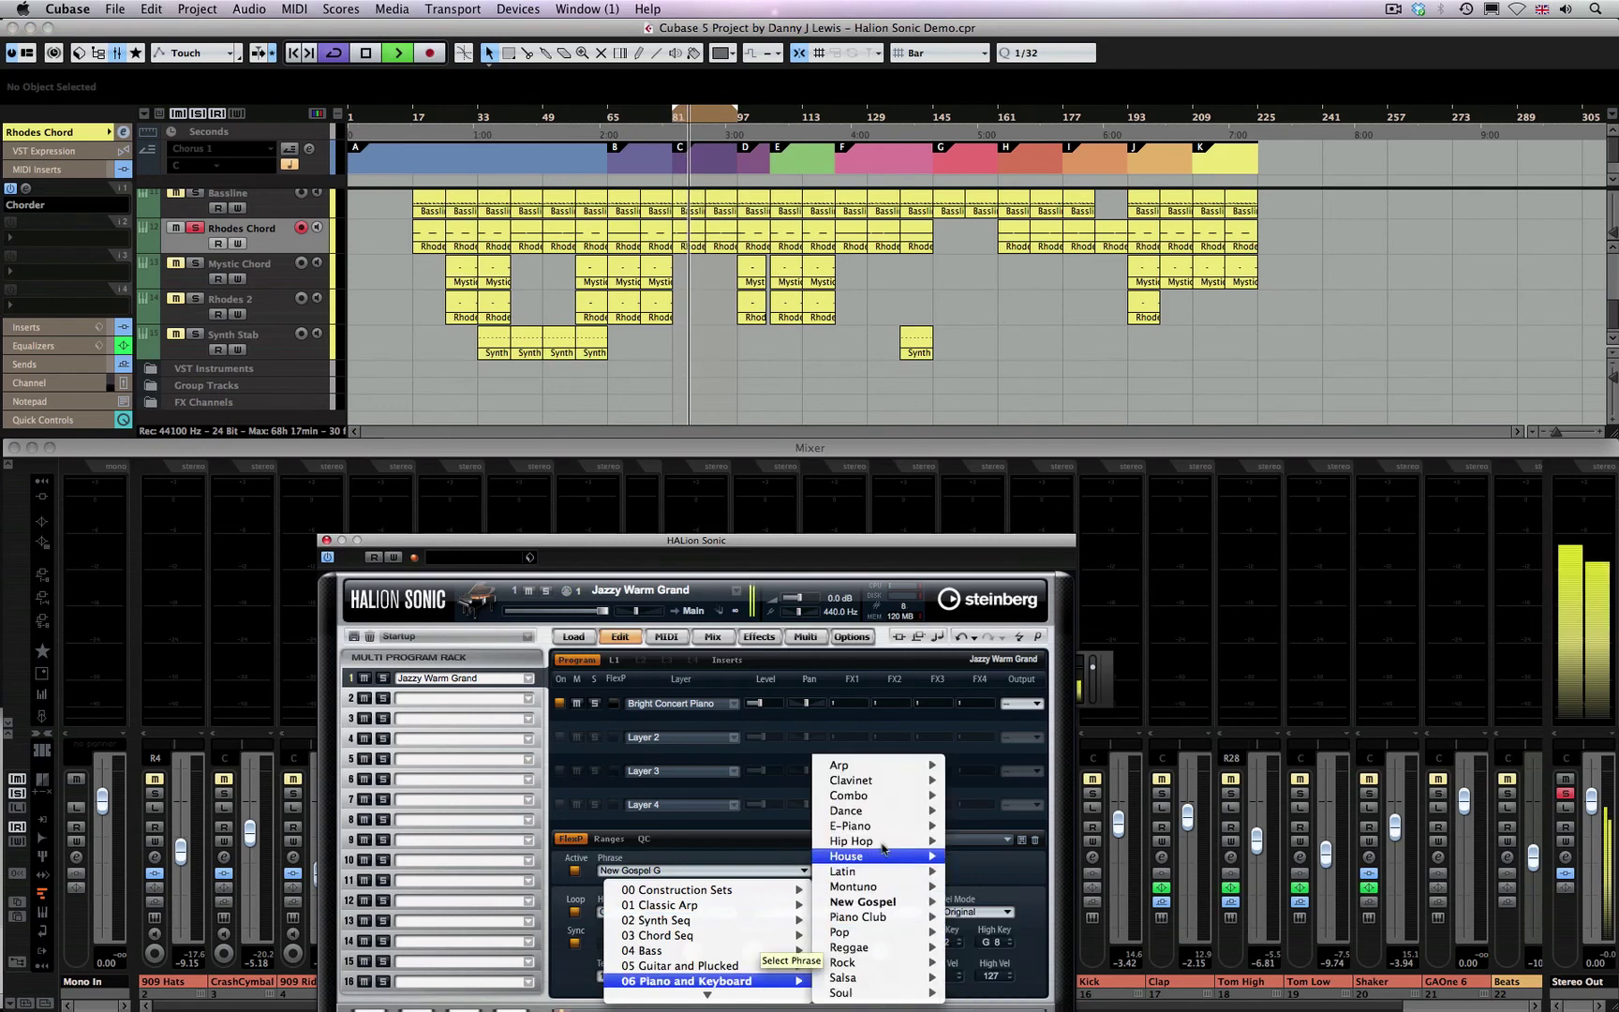
mouse_move(866, 811)
left_click(999, 811)
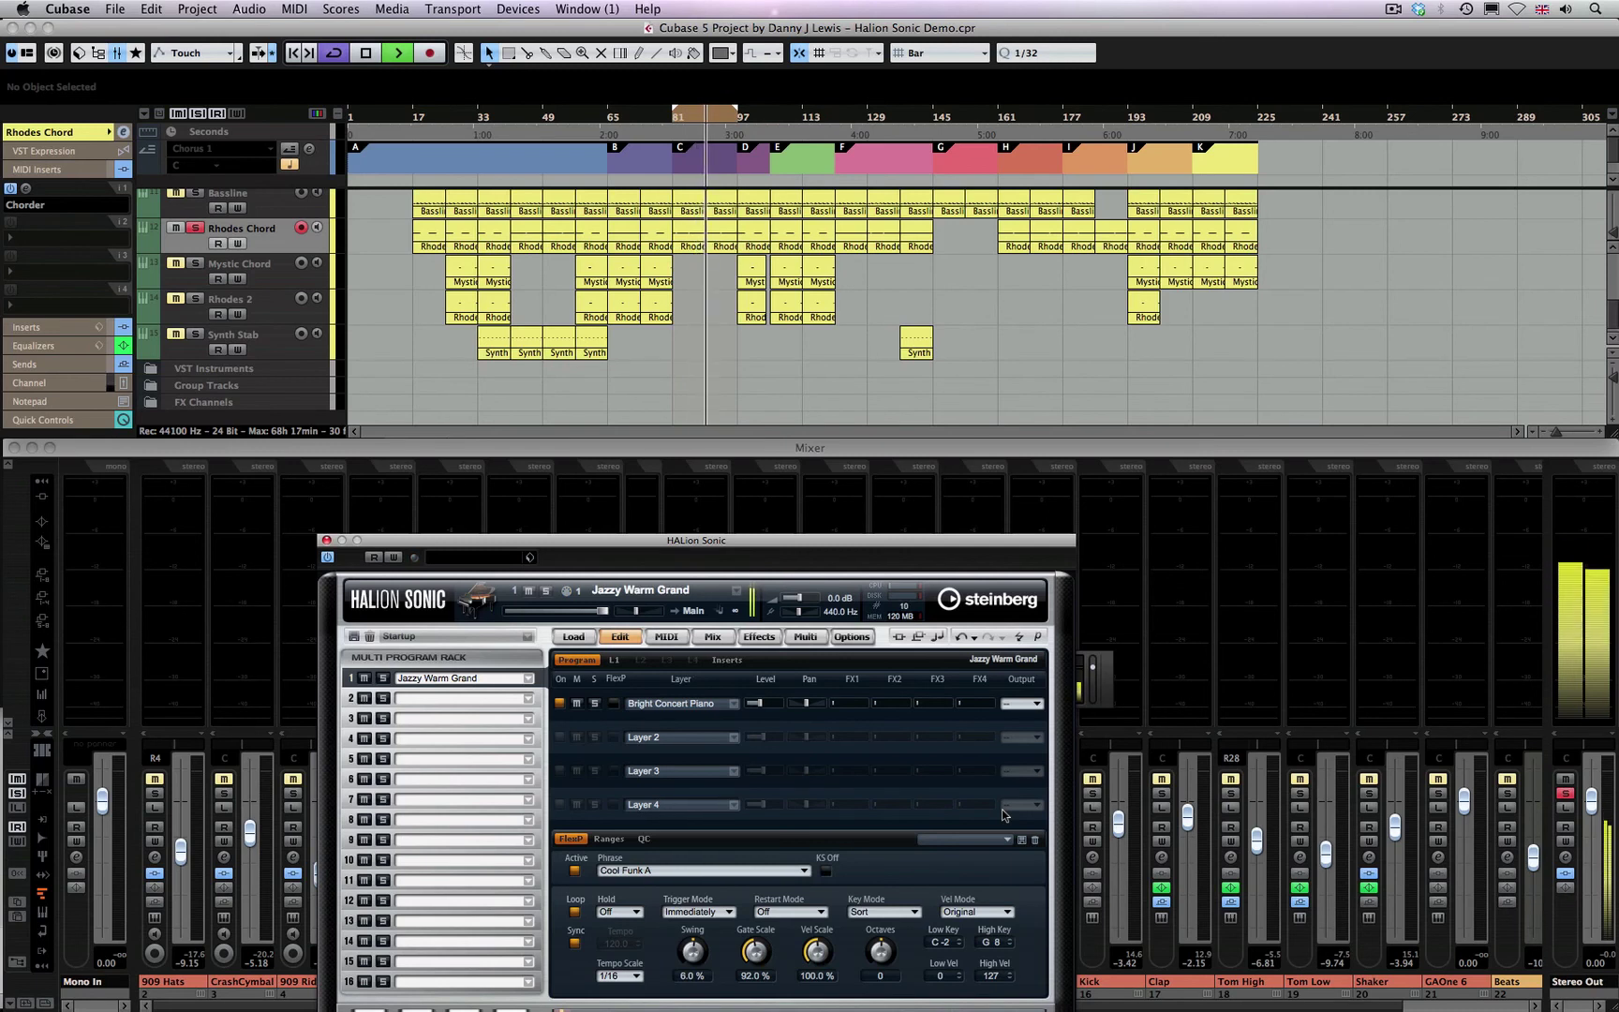
Unsolo the Rhodes Chord track and mute the Mystic Pluck and Mystic Pluck 2 tracks
left_click(194, 228)
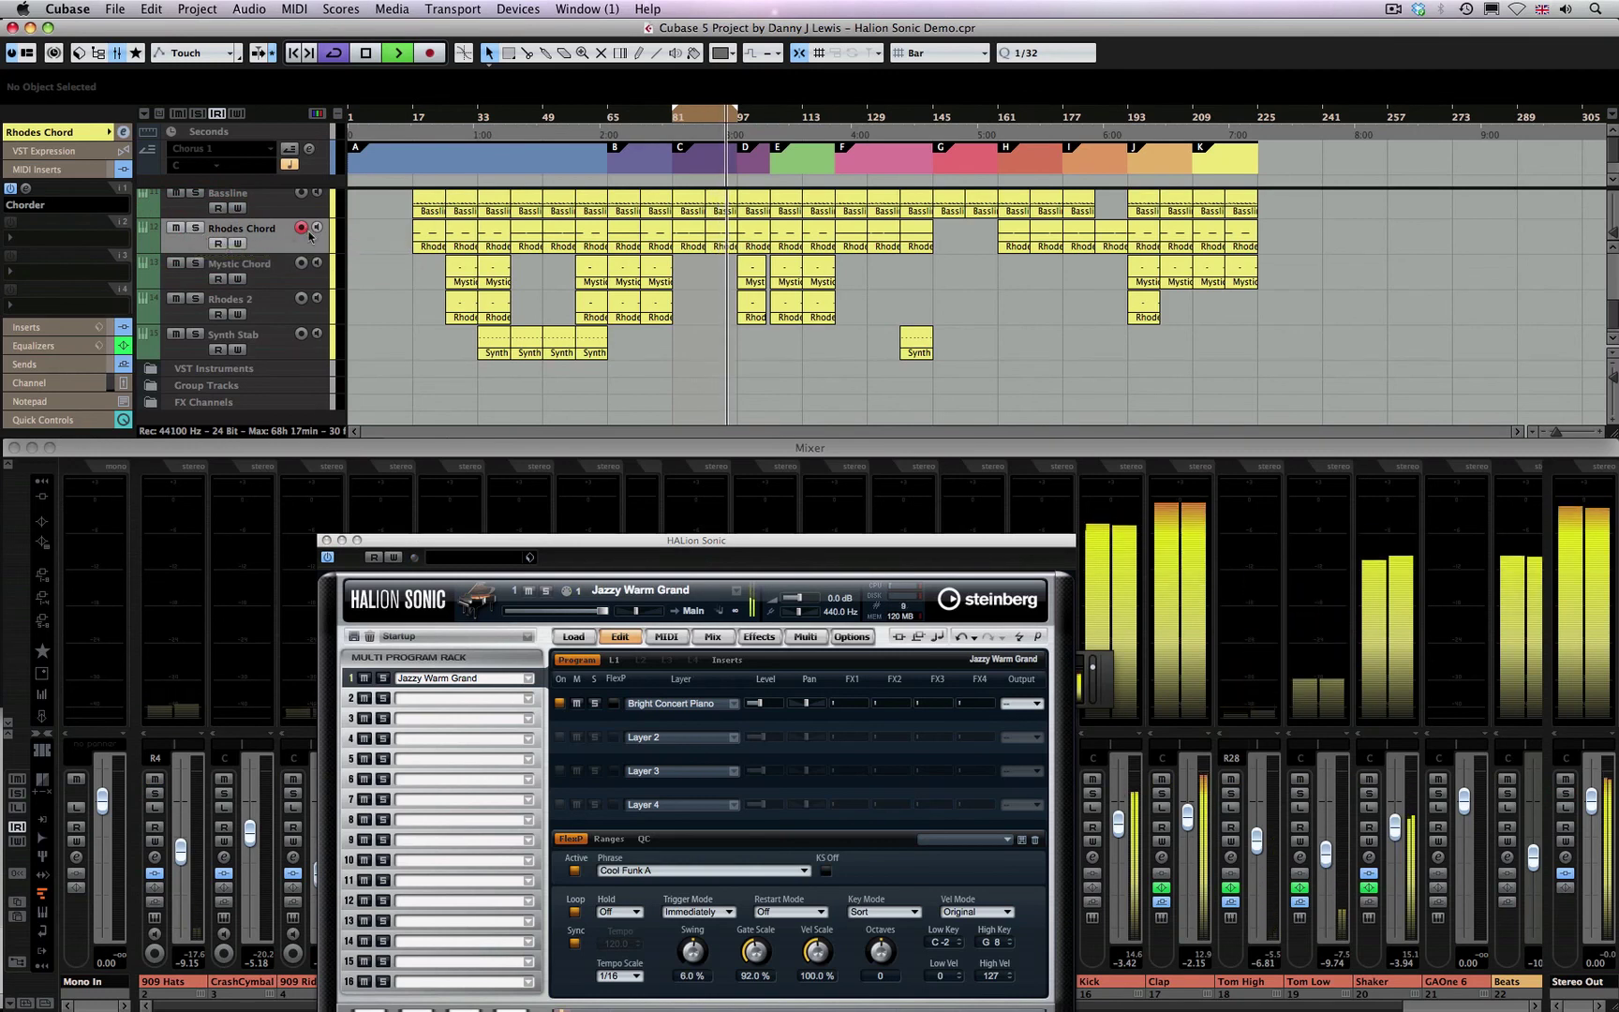
scroll(310, 235, "up", 3)
scroll(281, 228, "up", 2)
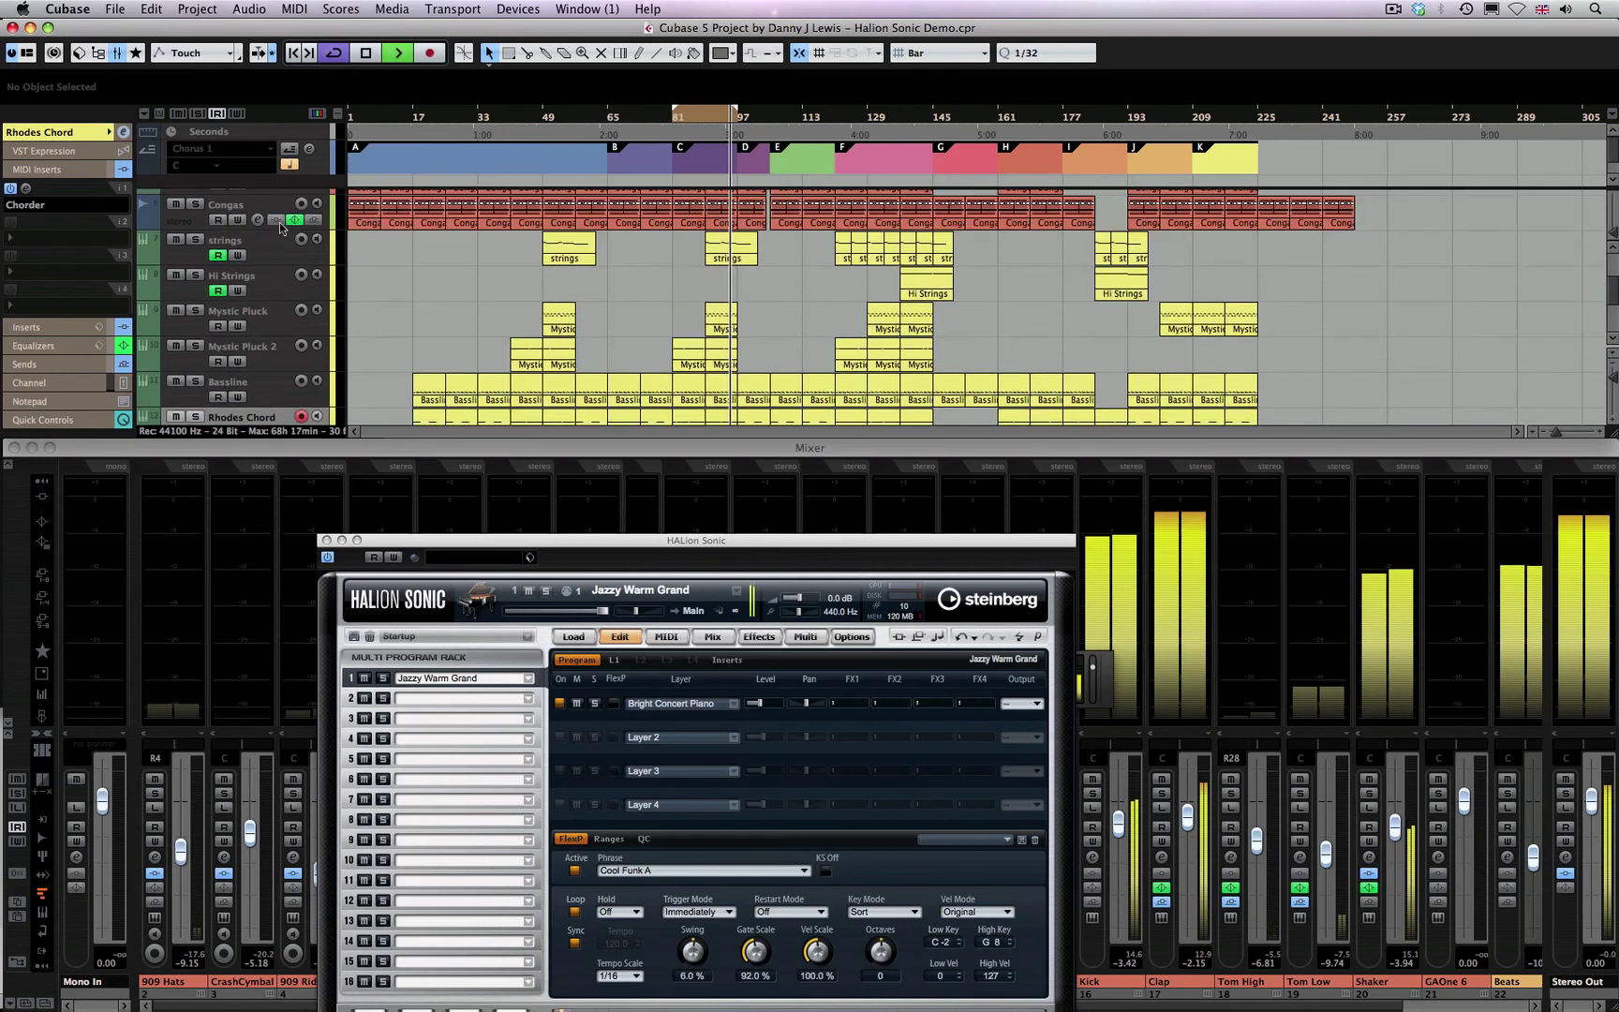
scroll(241, 324, "down", 3)
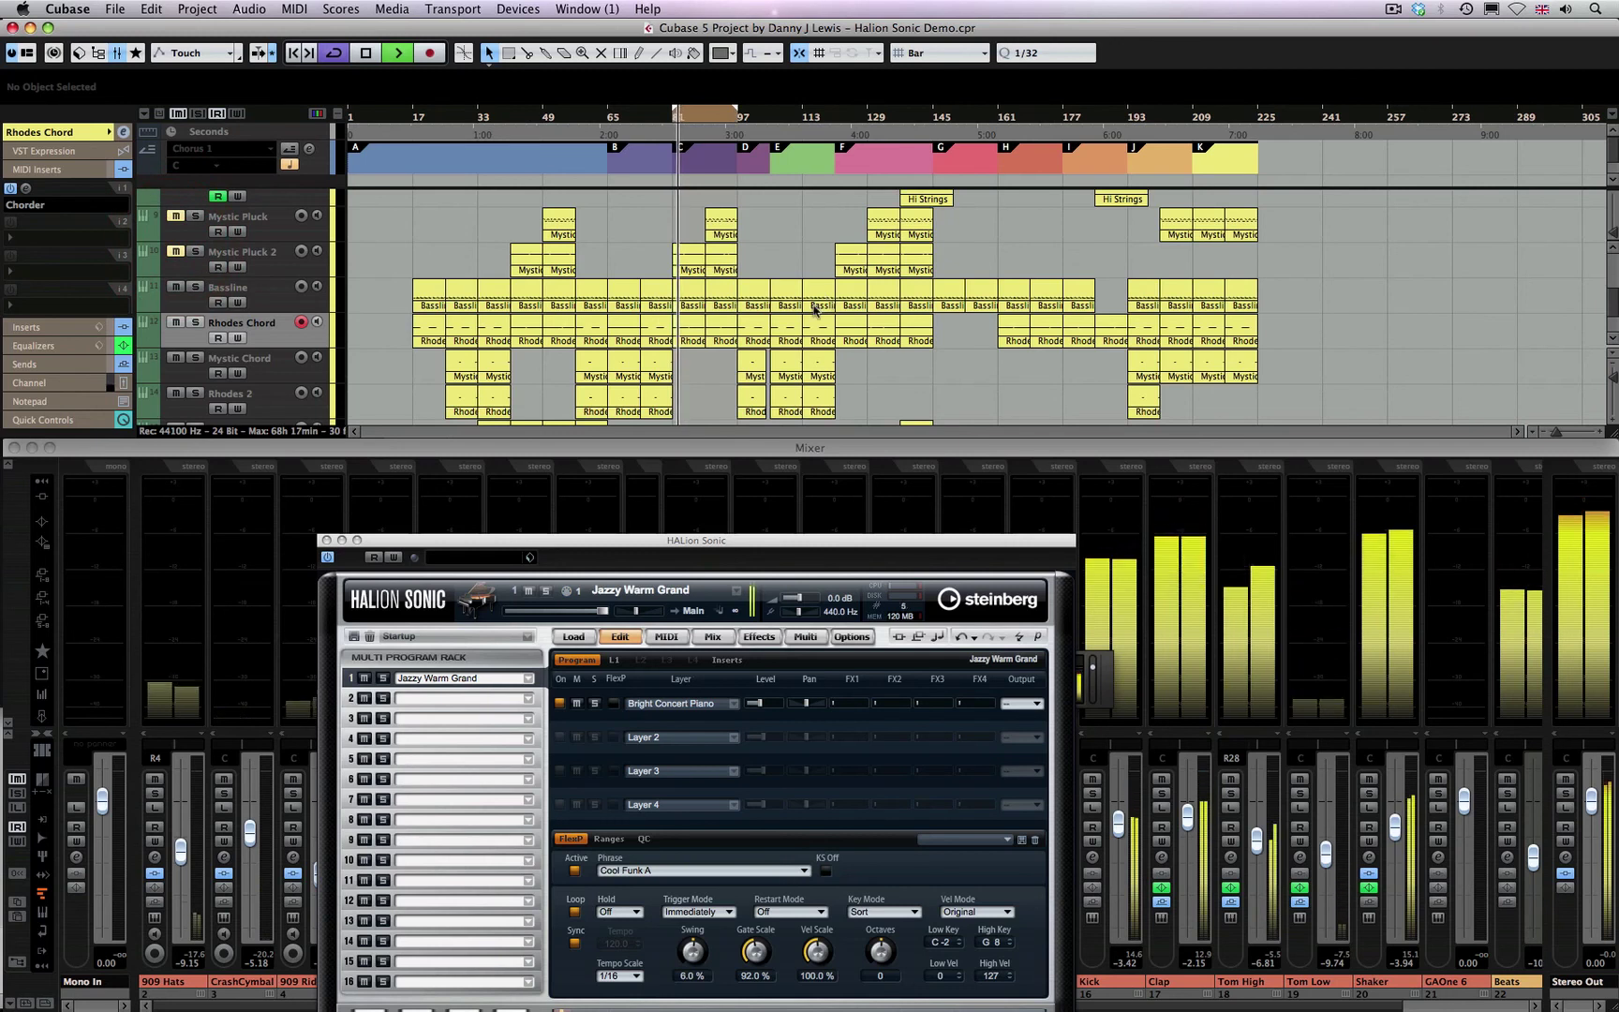
Try the Cool Funk E phrase from the Piano and Keyboard Dance category with the other tracks playing
left_click_drag(661, 548, 873, 270)
left_click(1017, 594)
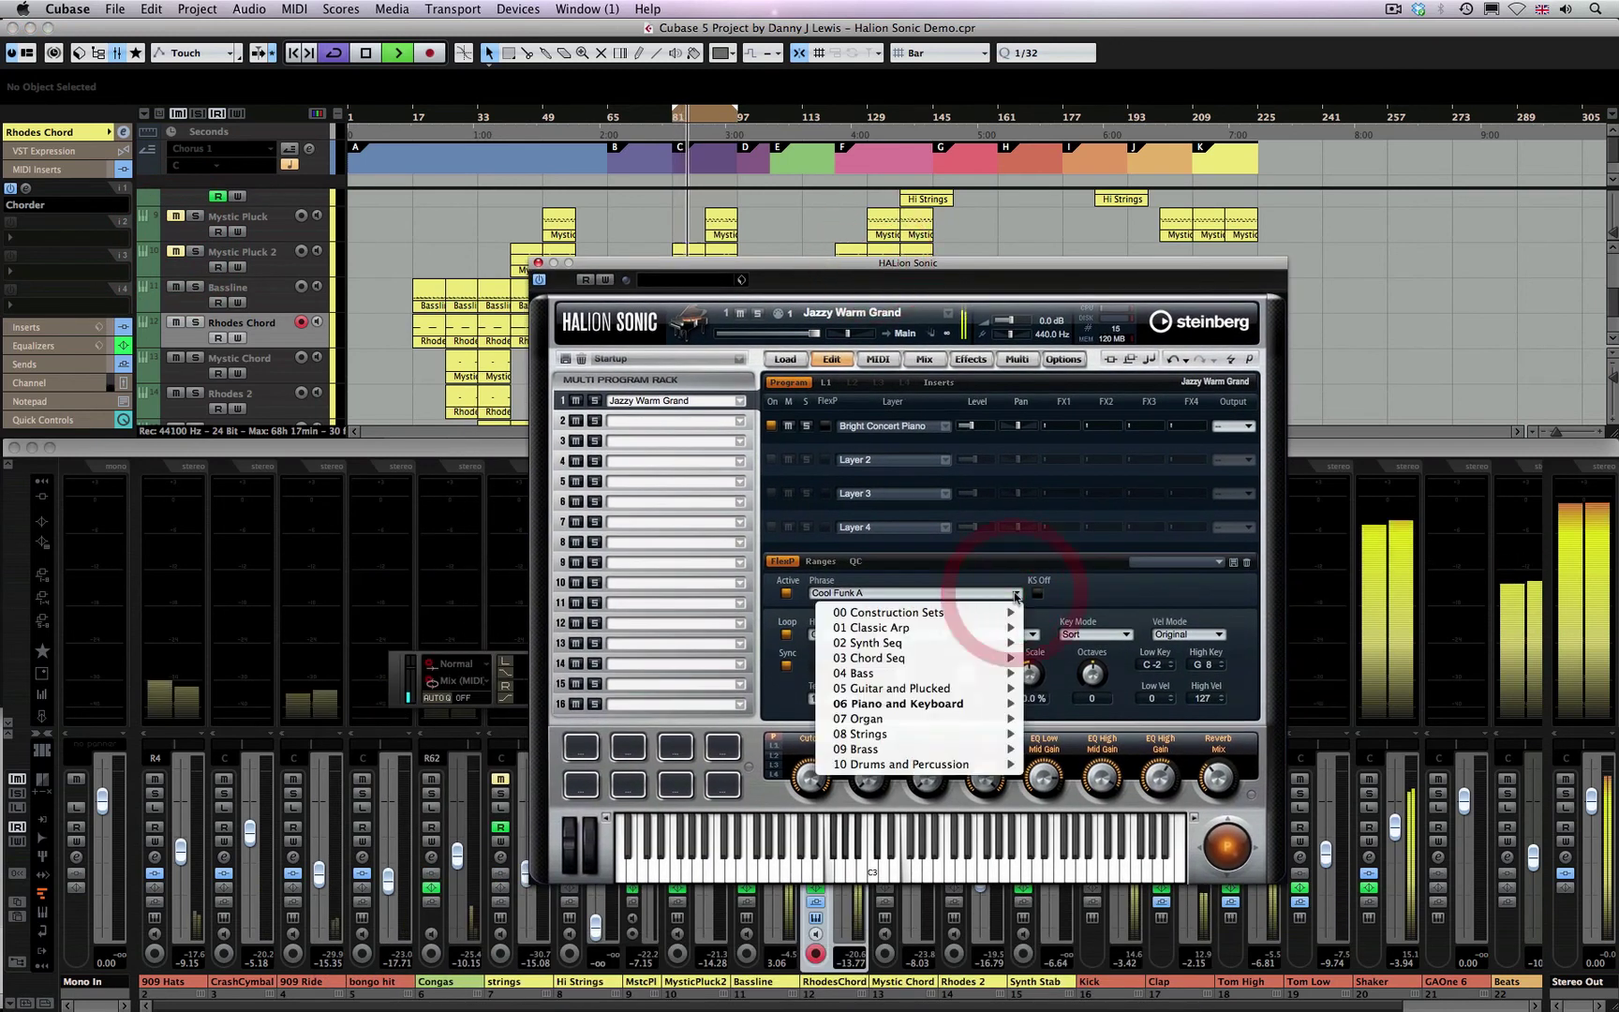
mouse_move(1003, 704)
mouse_move(1097, 754)
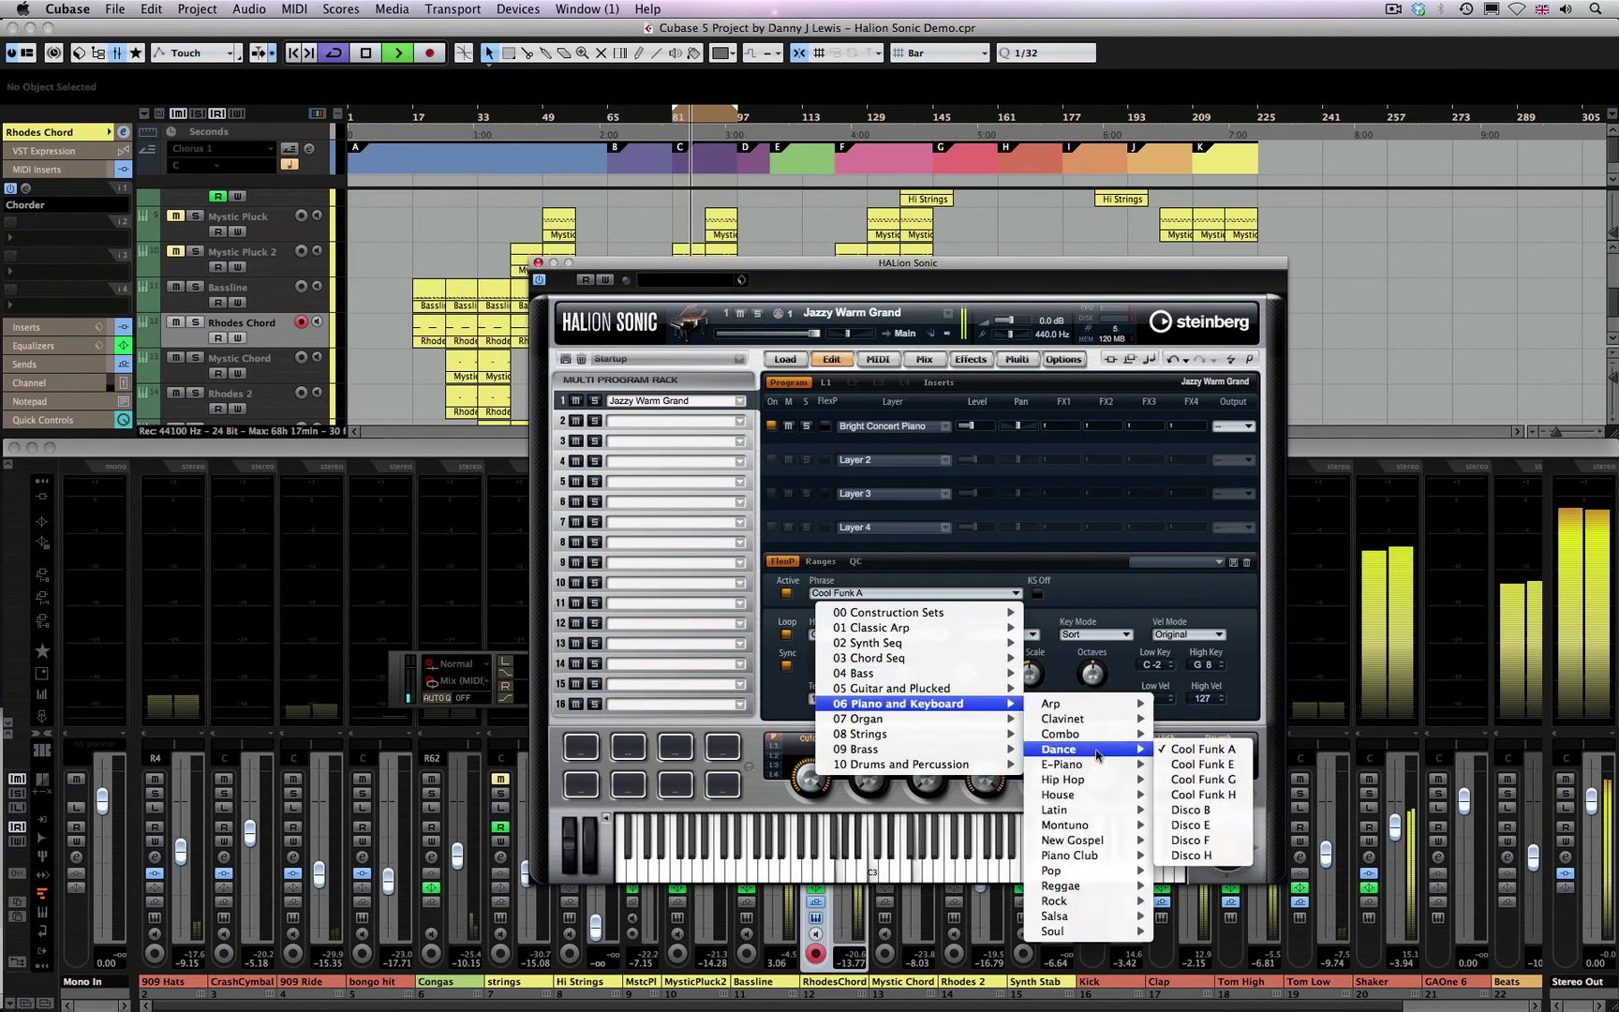
left_click(1197, 764)
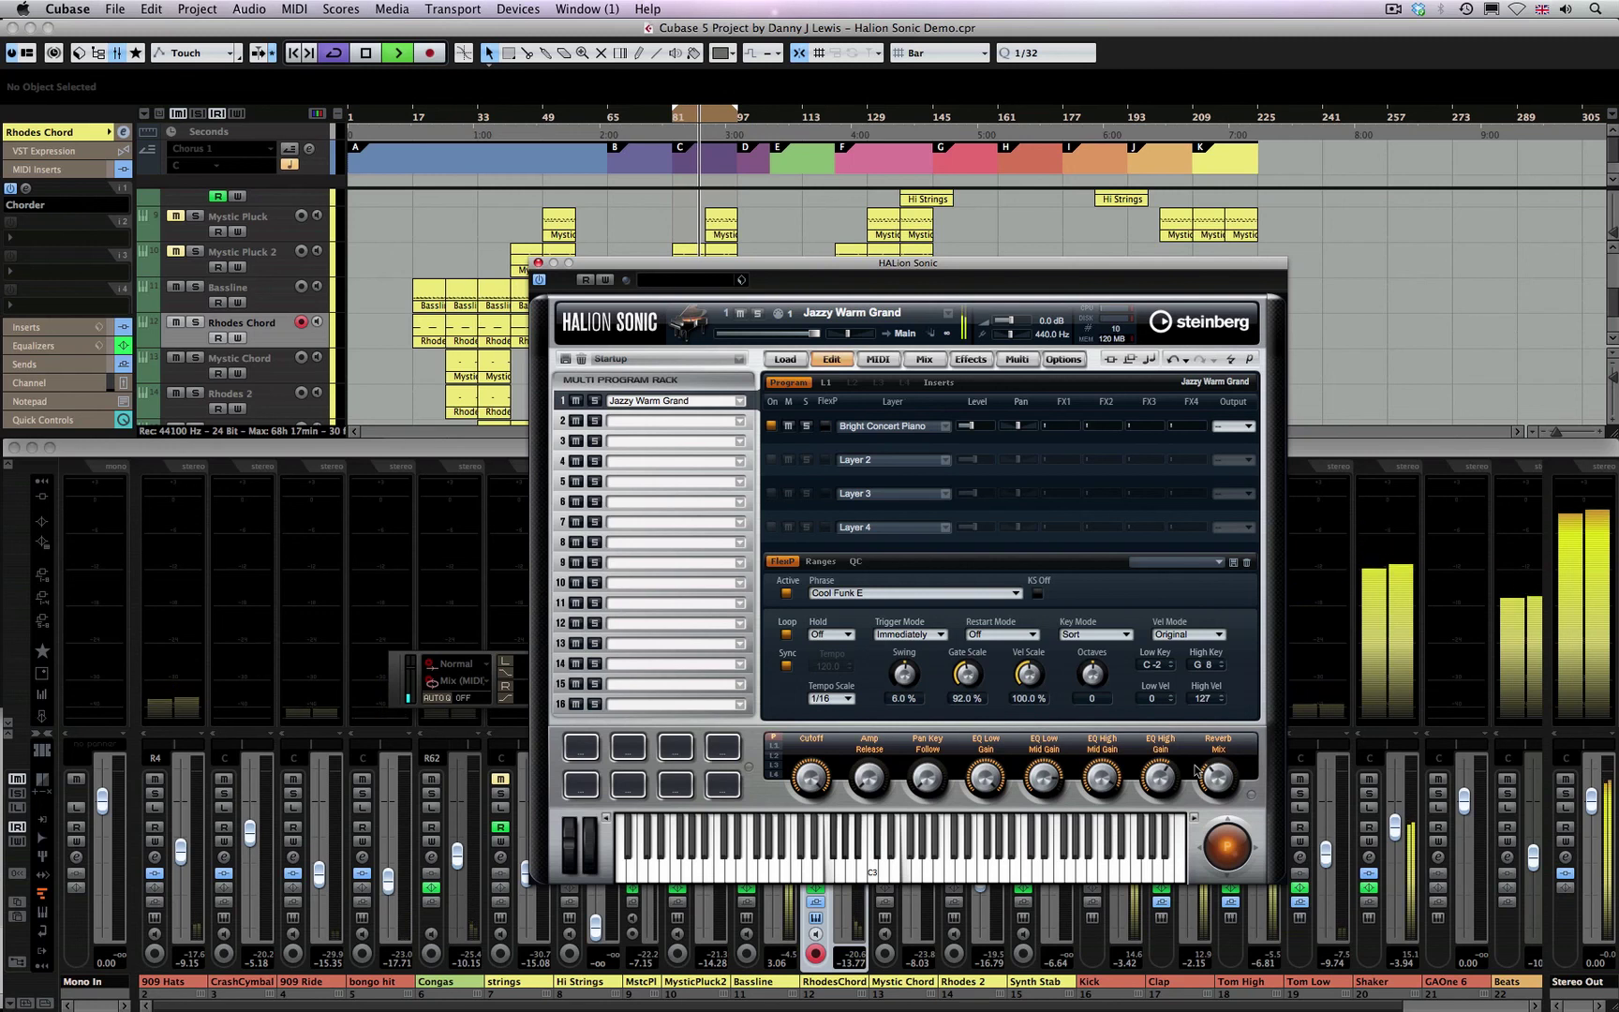
Assign the Cool Funk G phrase from the Piano and Keyboard Dance category and set Octaves to 1
left_click(1001, 594)
mouse_move(992, 709)
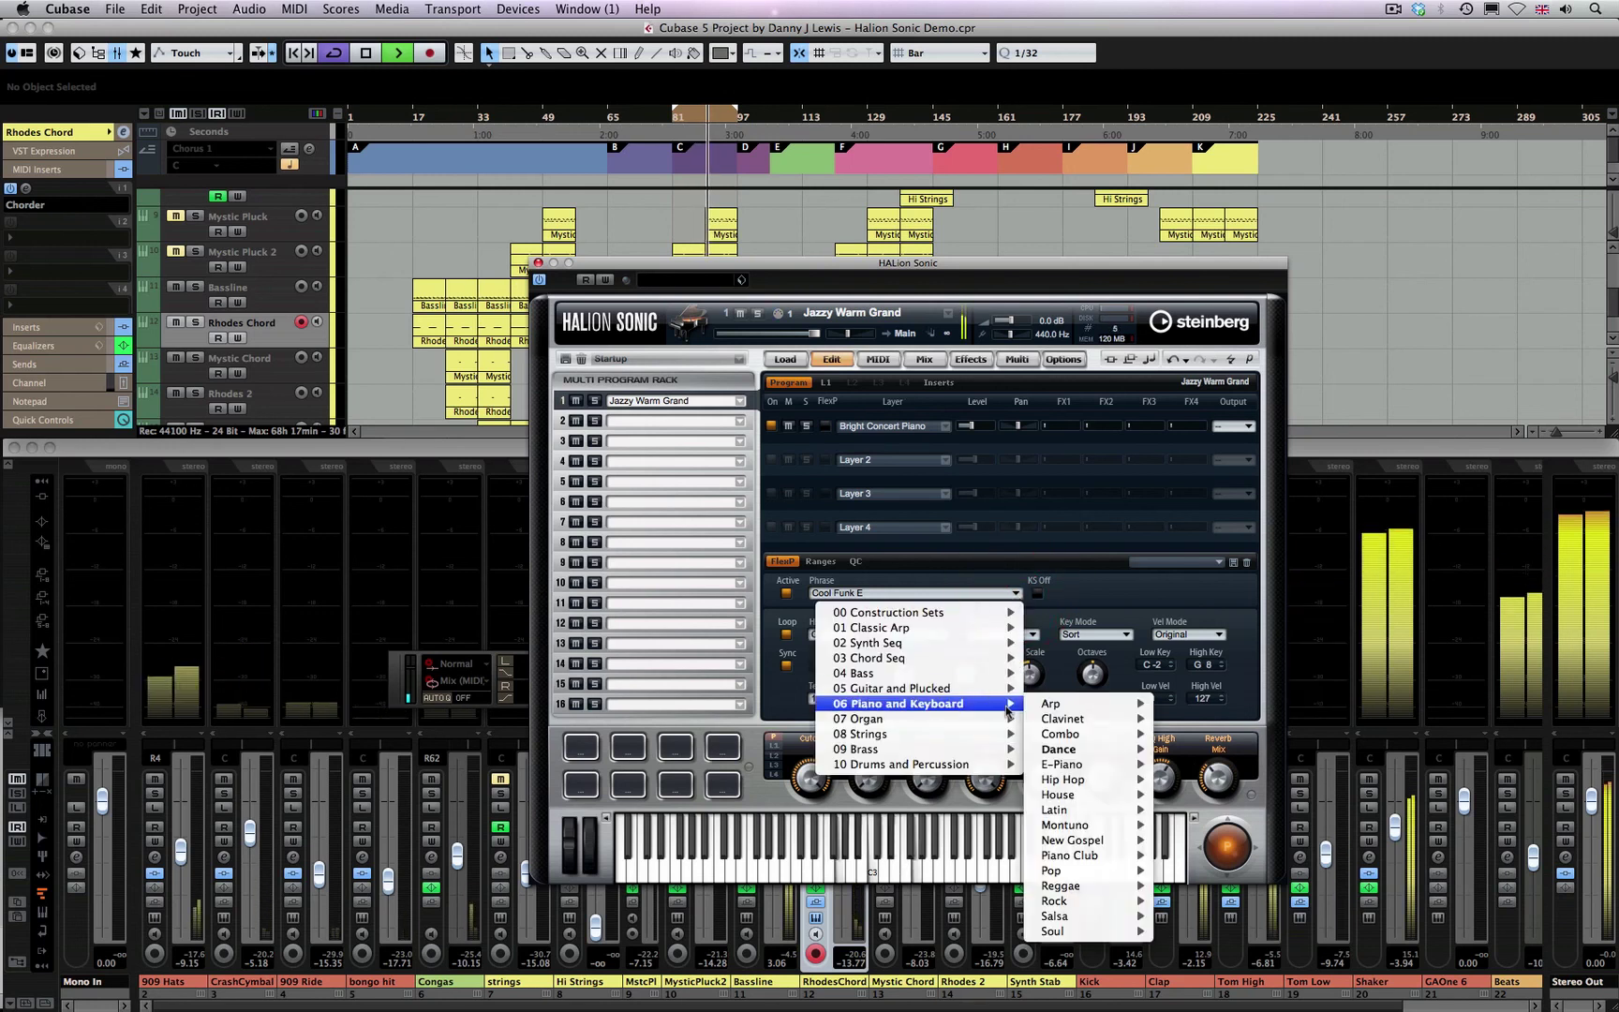
mouse_move(1115, 750)
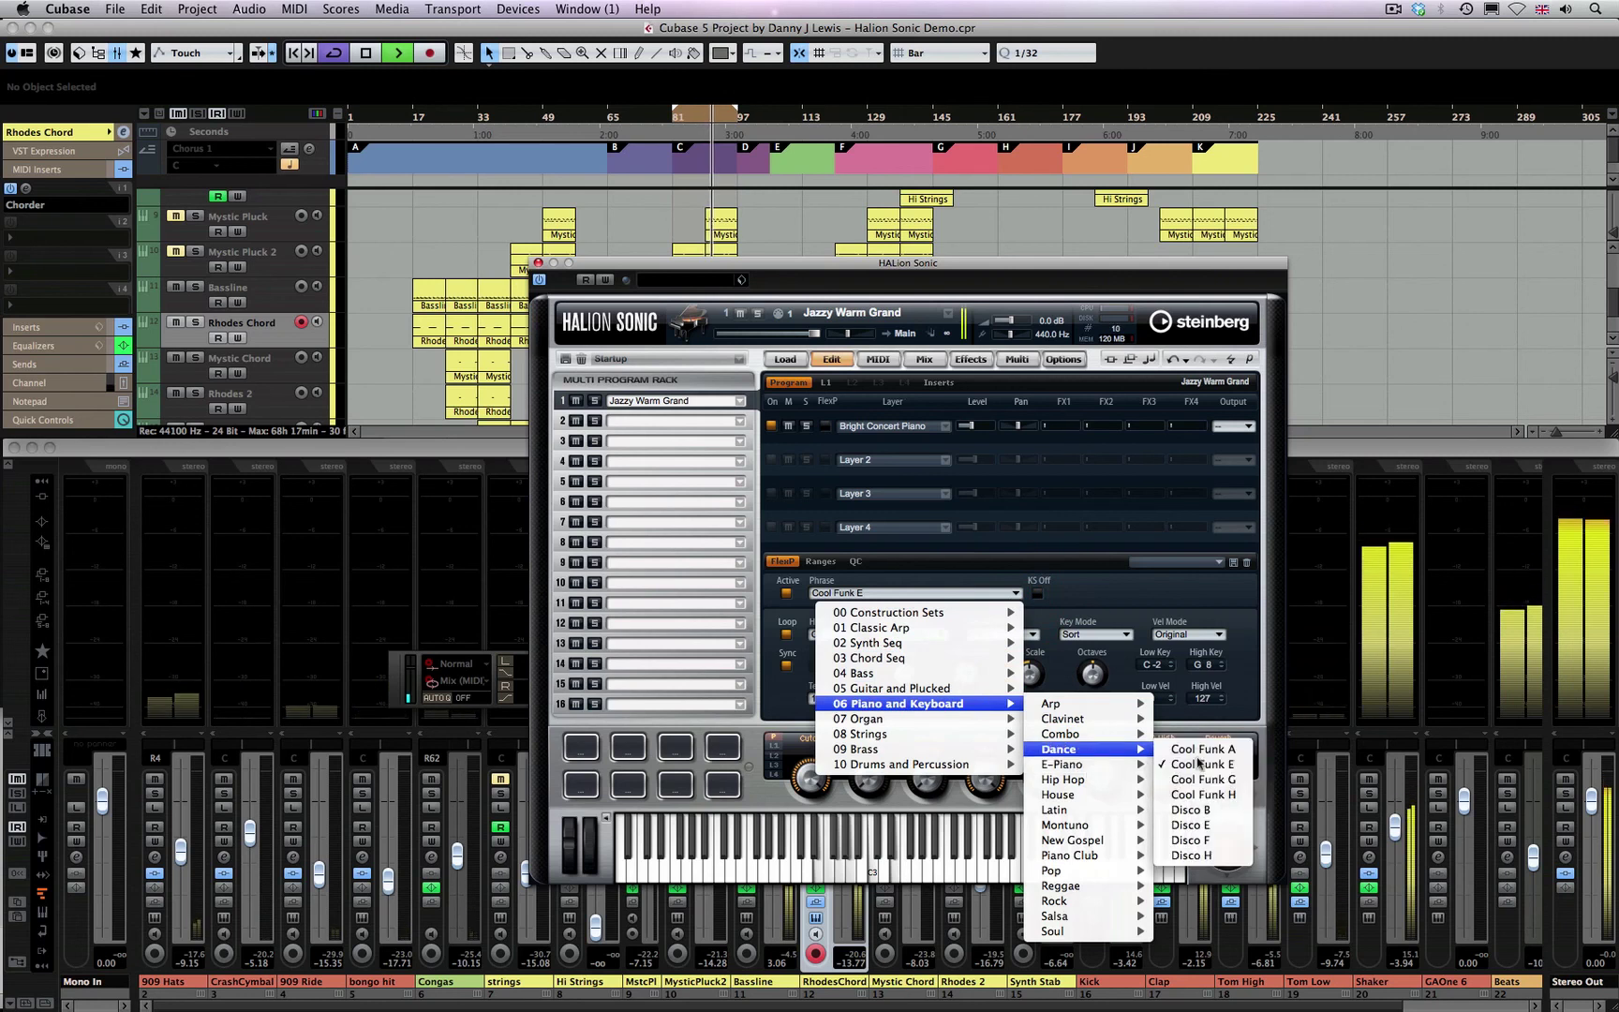
left_click(1199, 778)
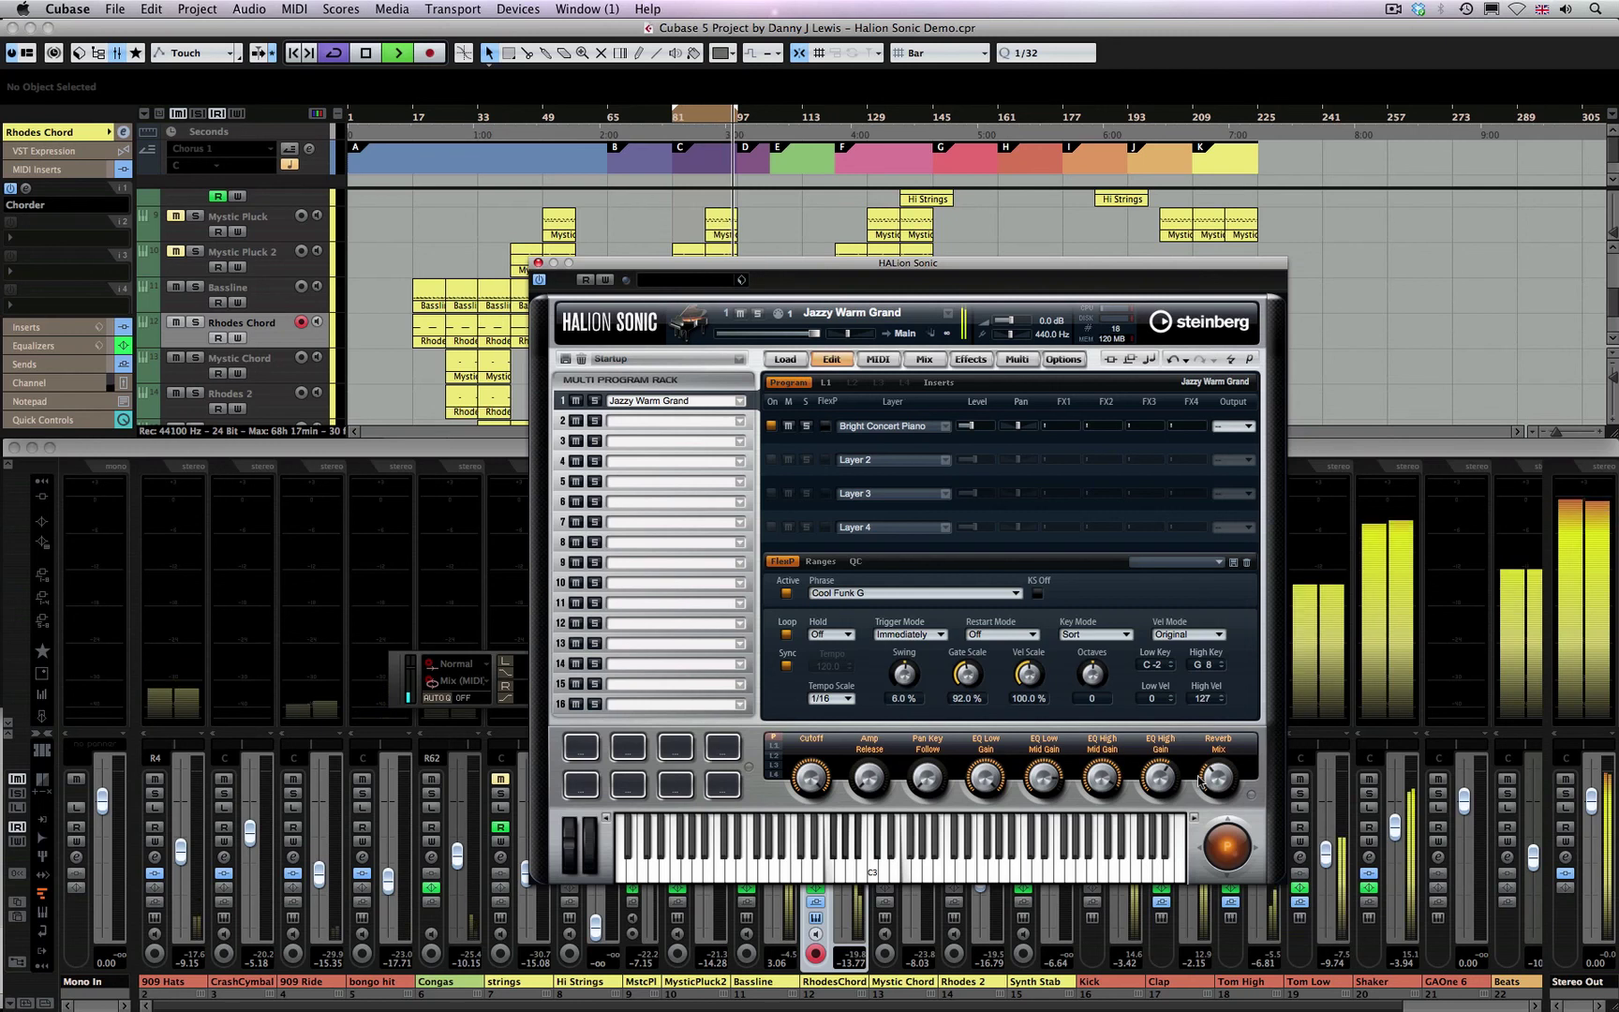
left_click_drag(1100, 677, 1101, 654)
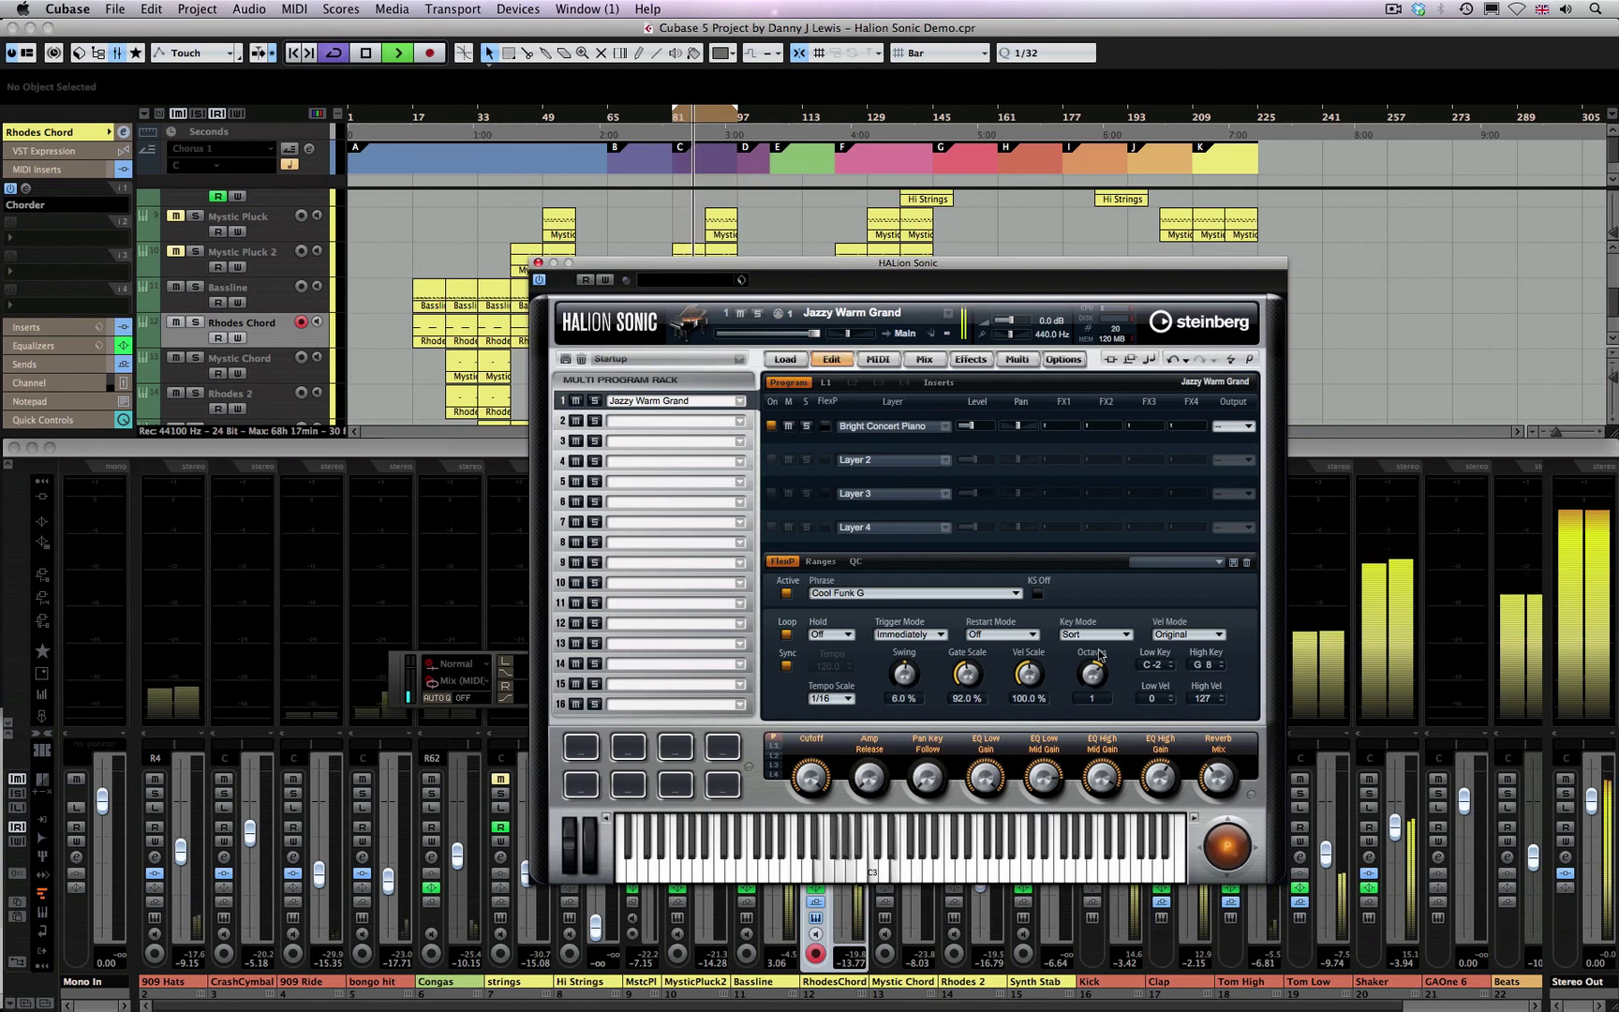
Solo the Rhodes Chord track, reopen its HALion Sonic instrument and stop playback
left_click(538, 264)
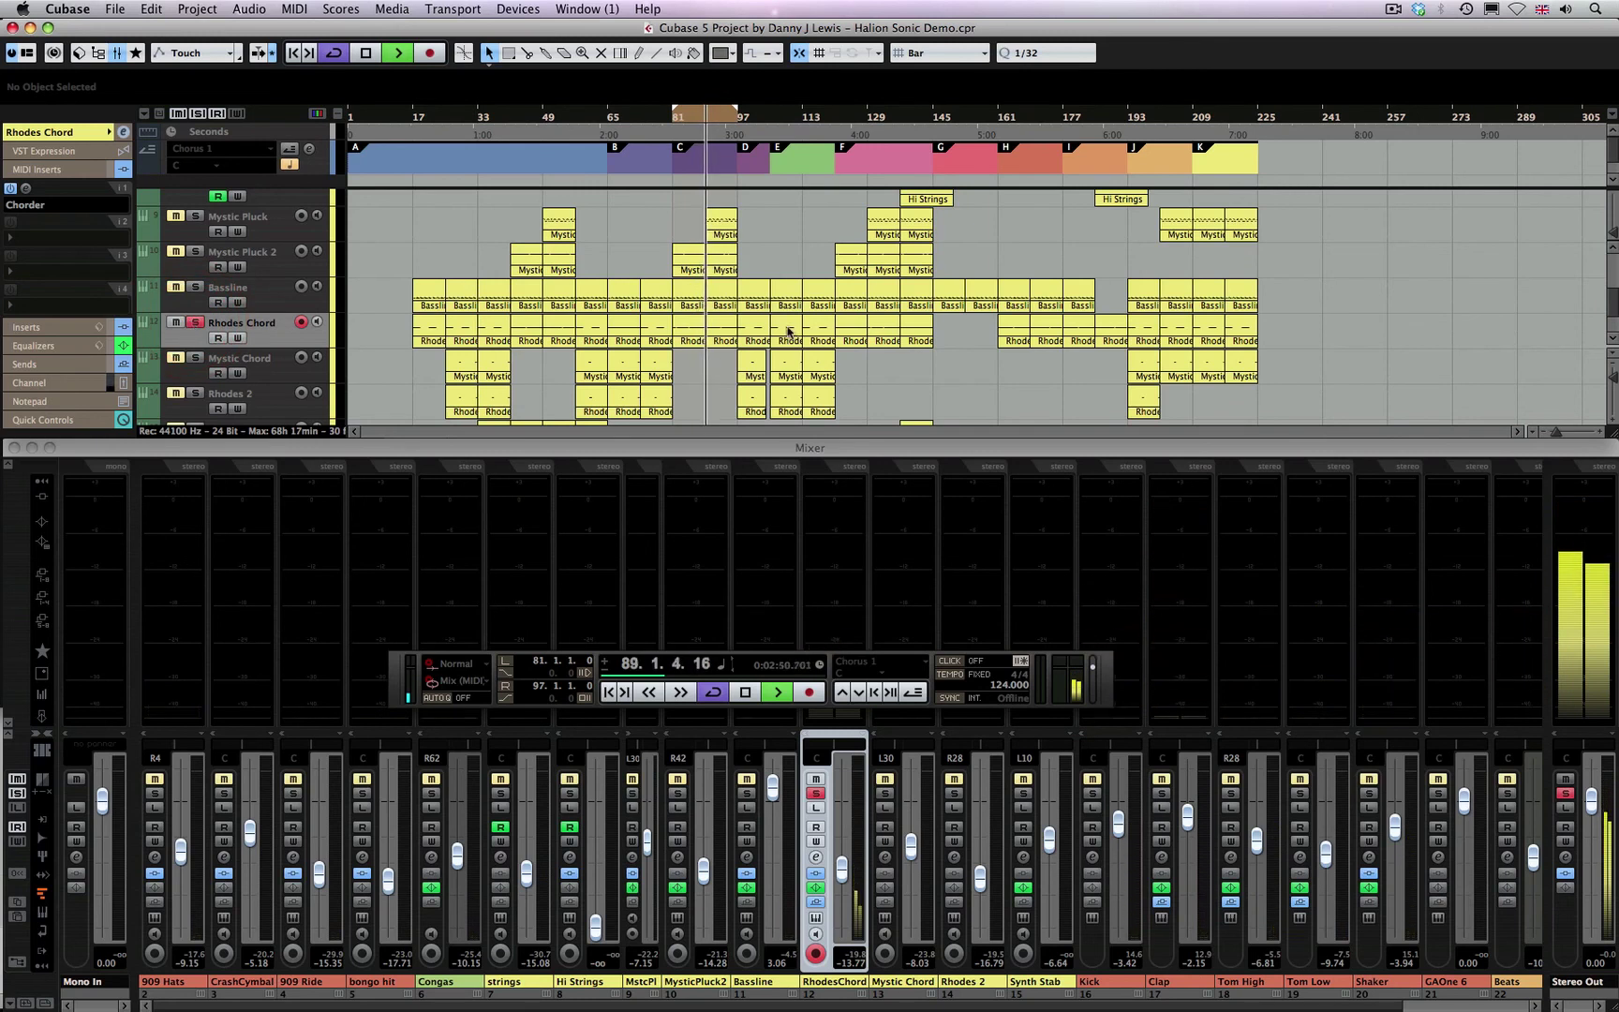
left_click(816, 917)
key("space")
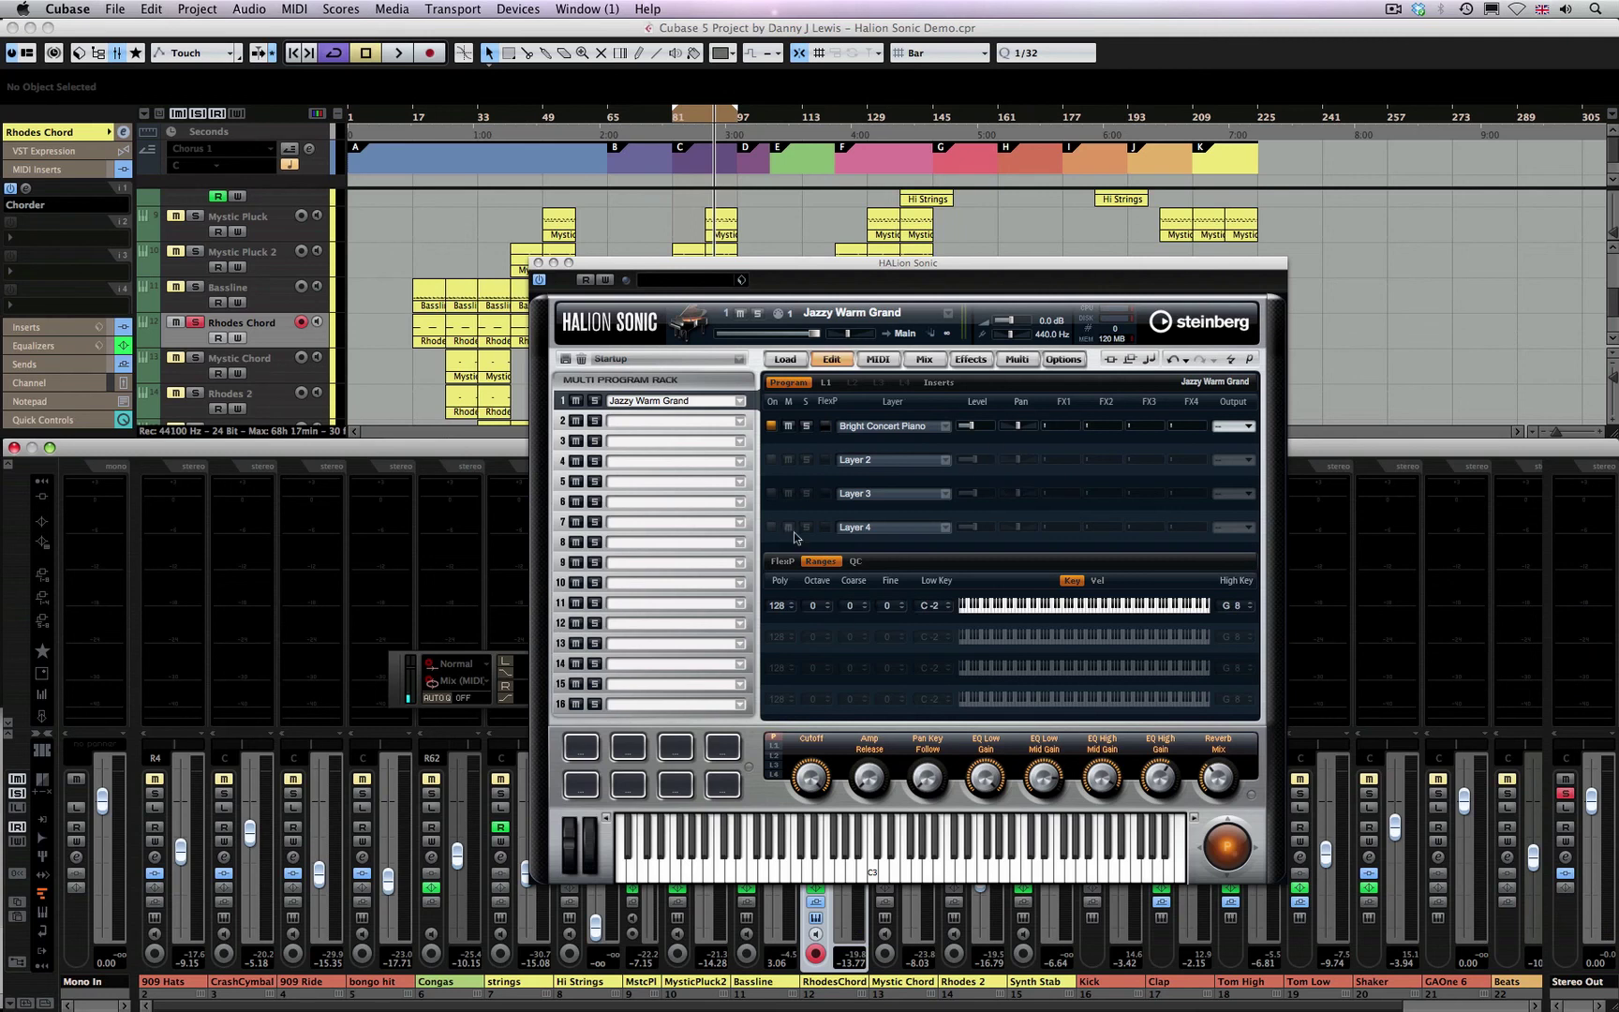
Return to the program's FlexP settings and browse the phrase categories, including Guitar and Plucked and Strings
left_click(783, 561)
left_click(783, 561)
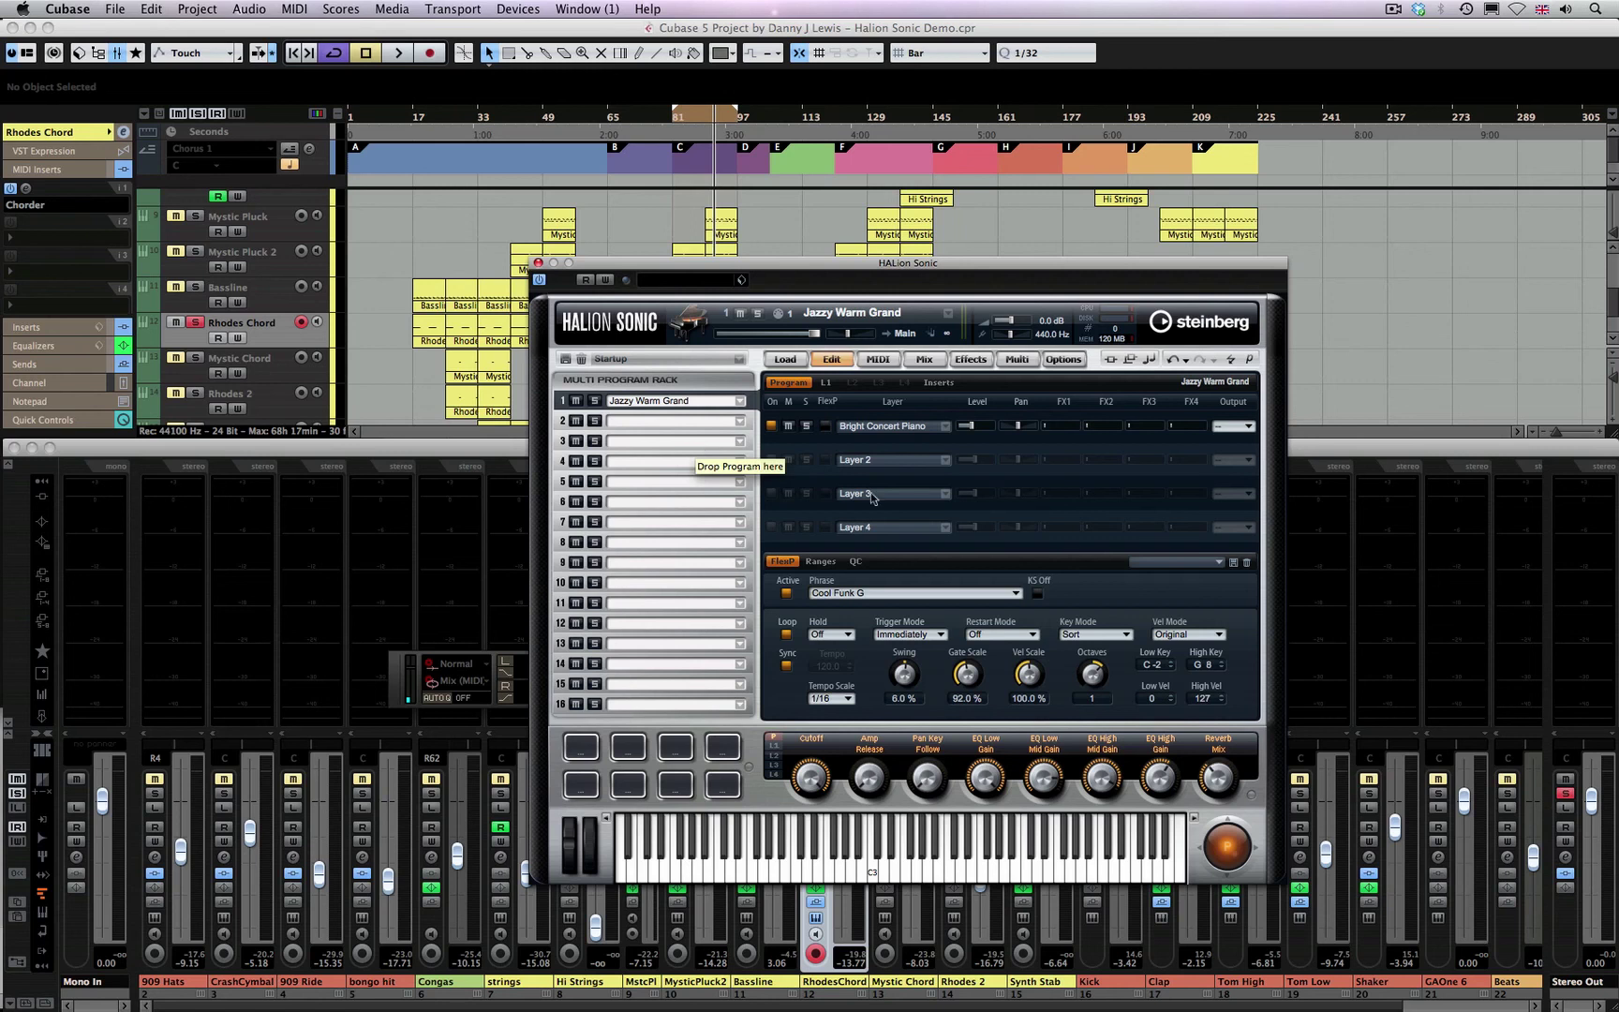
left_click(1011, 593)
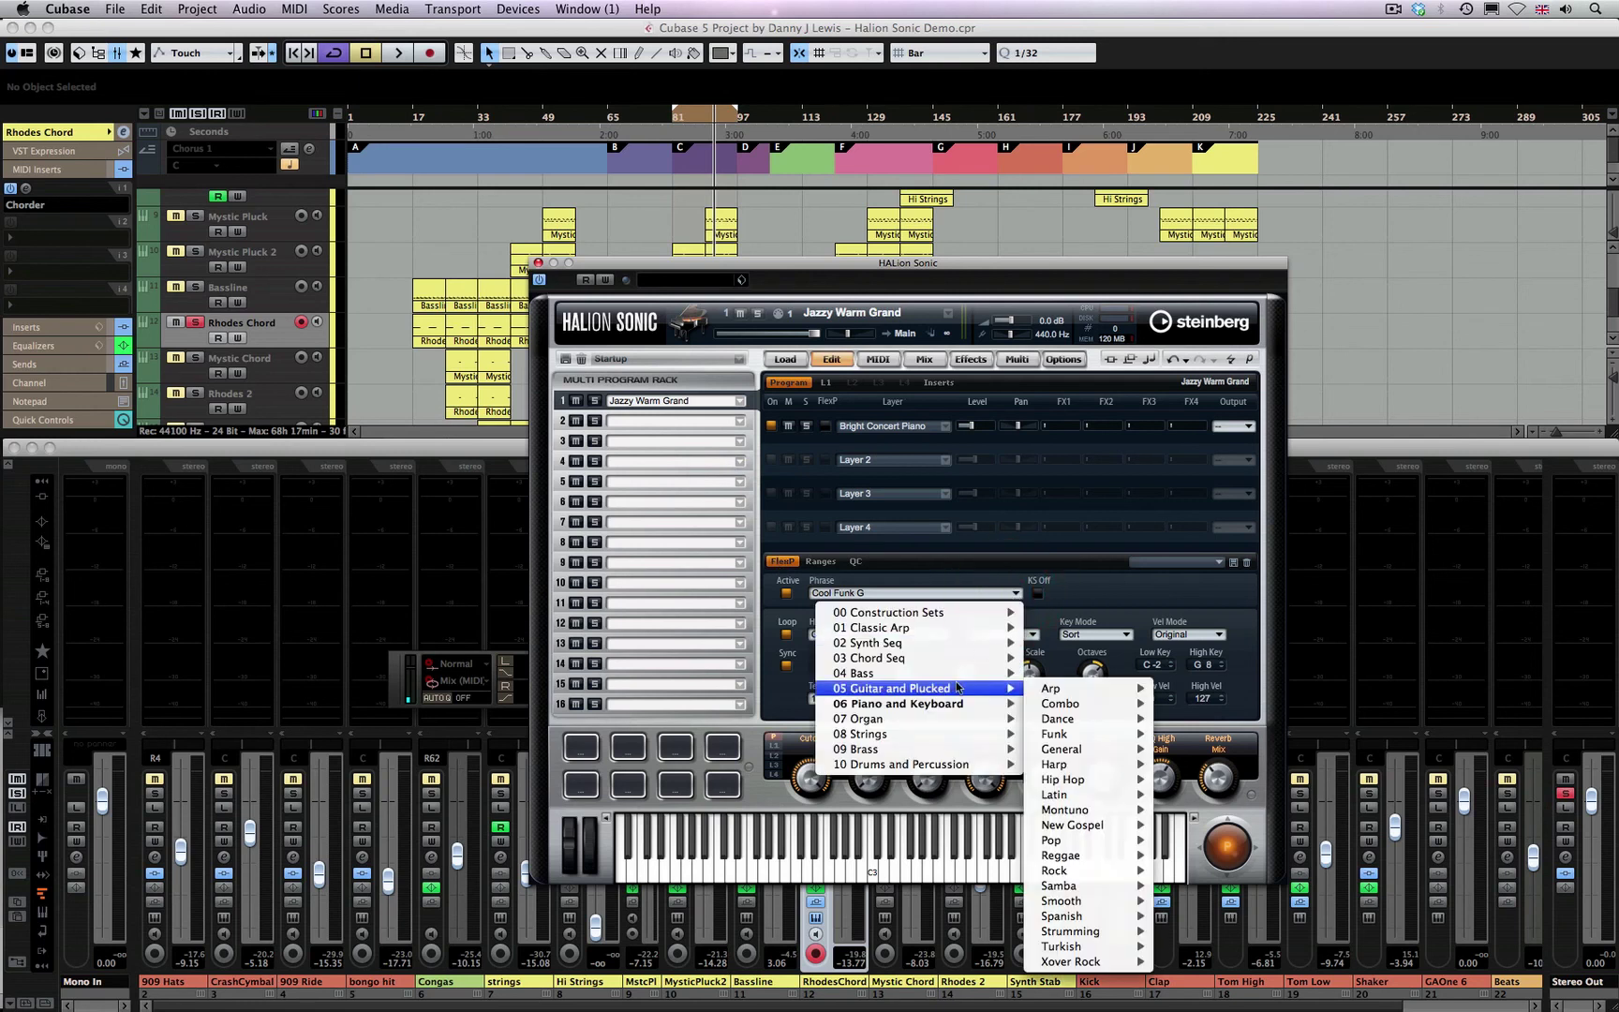
mouse_move(957, 735)
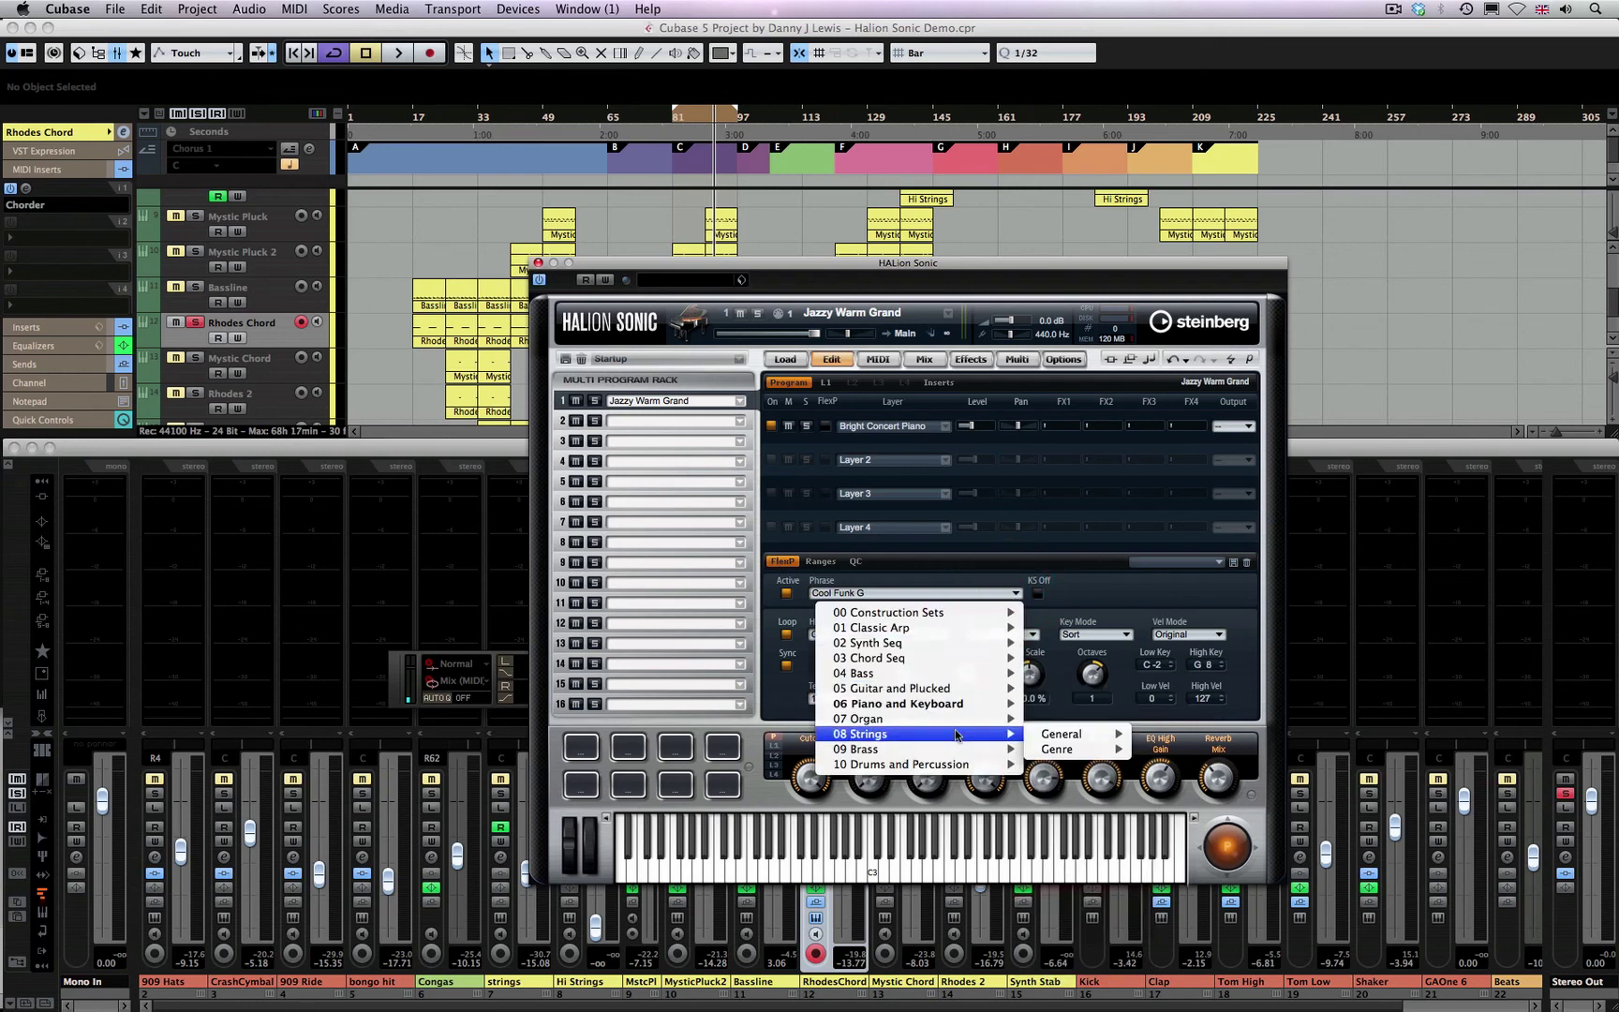